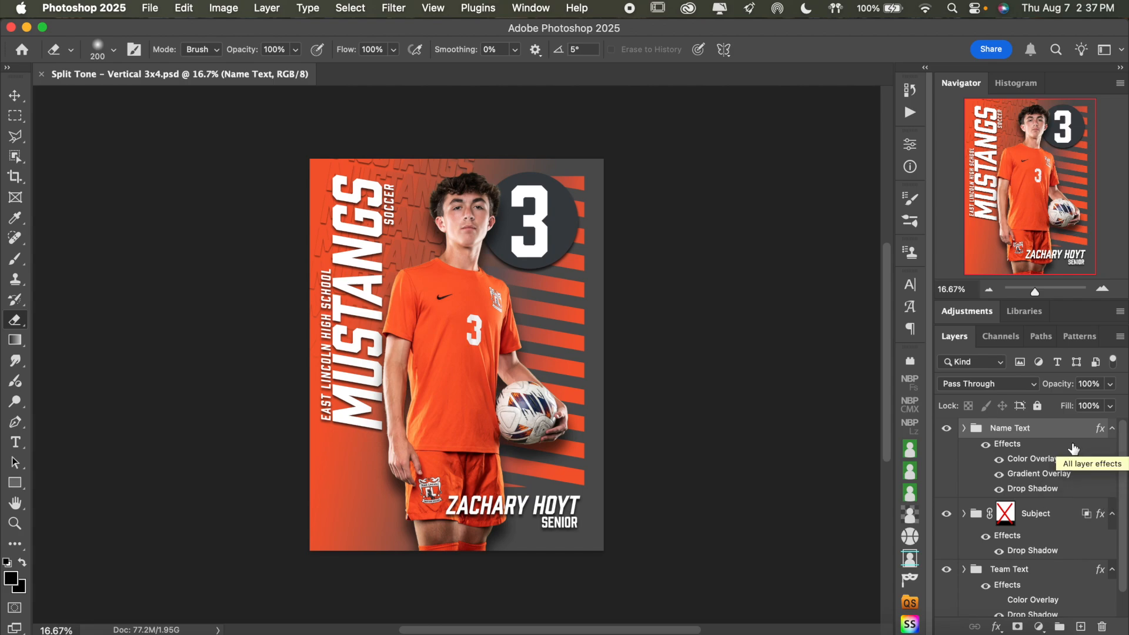
Preview what the Name Text group and its Color Overlay, Gradient Overlay and Drop Shadow effects contribute by toggling their visibility
{"action": "scroll", "coordinate": [1055, 432], "scroll_direction": "down", "scroll_amount": 2}
{"action": "scroll", "coordinate": [1055, 432], "scroll_direction": "up", "scroll_amount": 2}
{"action": "left_click", "coordinate": [946, 428]}
{"action": "left_click", "coordinate": [945, 428]}
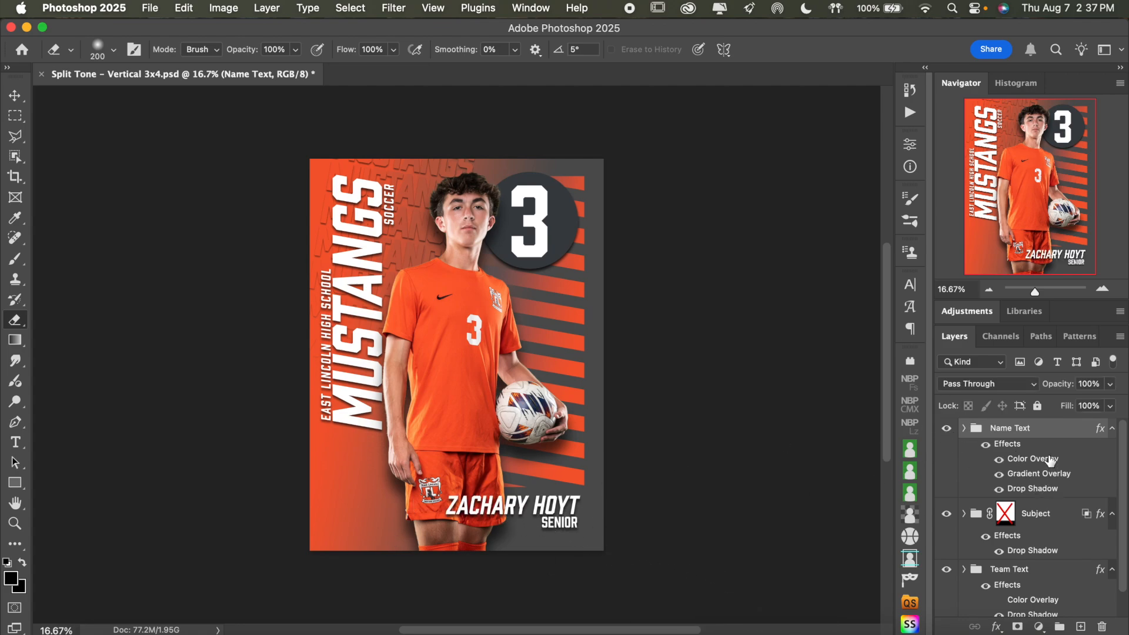
{"action": "left_click", "coordinate": [1000, 460]}
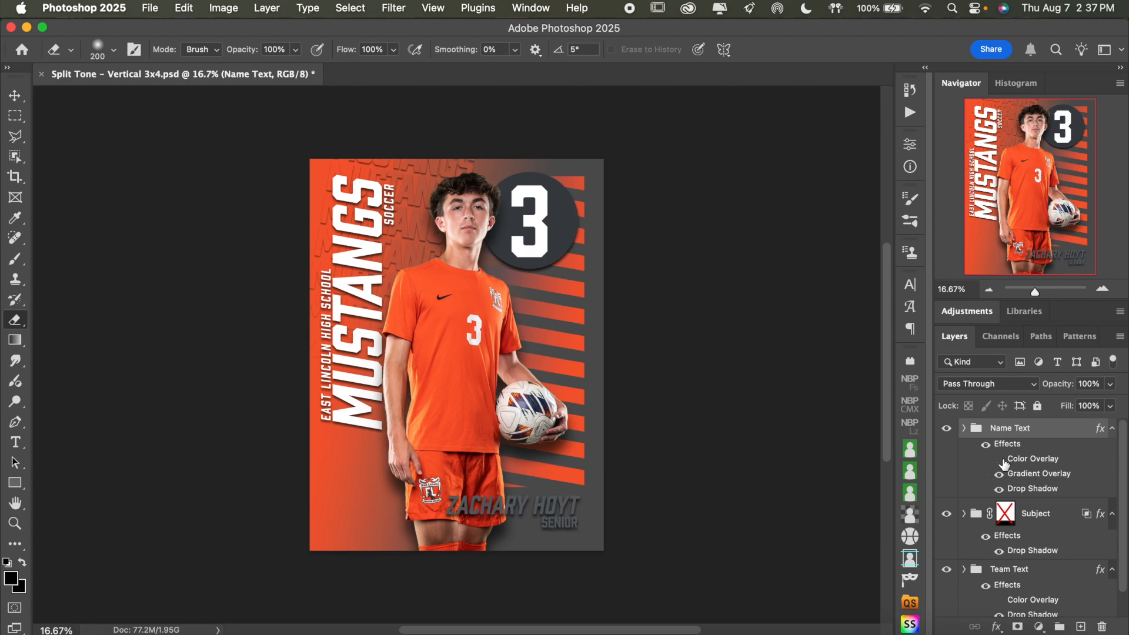
{"action": "left_click", "coordinate": [999, 475]}
{"action": "left_click", "coordinate": [998, 475]}
{"action": "left_click", "coordinate": [998, 475]}
{"action": "left_click", "coordinate": [998, 475]}
{"action": "left_click", "coordinate": [999, 460]}
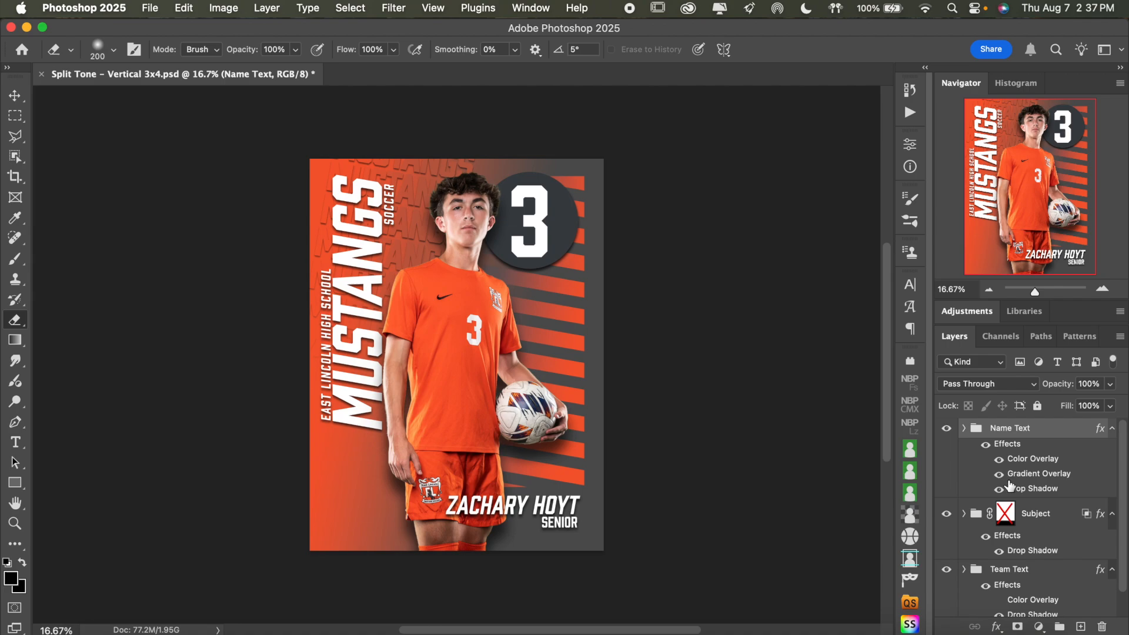
{"action": "left_click", "coordinate": [1000, 489]}
{"action": "left_click", "coordinate": [999, 489]}
{"action": "left_click", "coordinate": [999, 489]}
Check the Subject group, its effects and the Team Text group by toggling their visibility off and on
{"action": "scroll", "coordinate": [1071, 495], "scroll_direction": "down", "scroll_amount": 1}
{"action": "left_click", "coordinate": [946, 503]}
{"action": "left_click", "coordinate": [946, 503]}
{"action": "left_click", "coordinate": [986, 524]}
{"action": "left_click", "coordinate": [985, 525]}
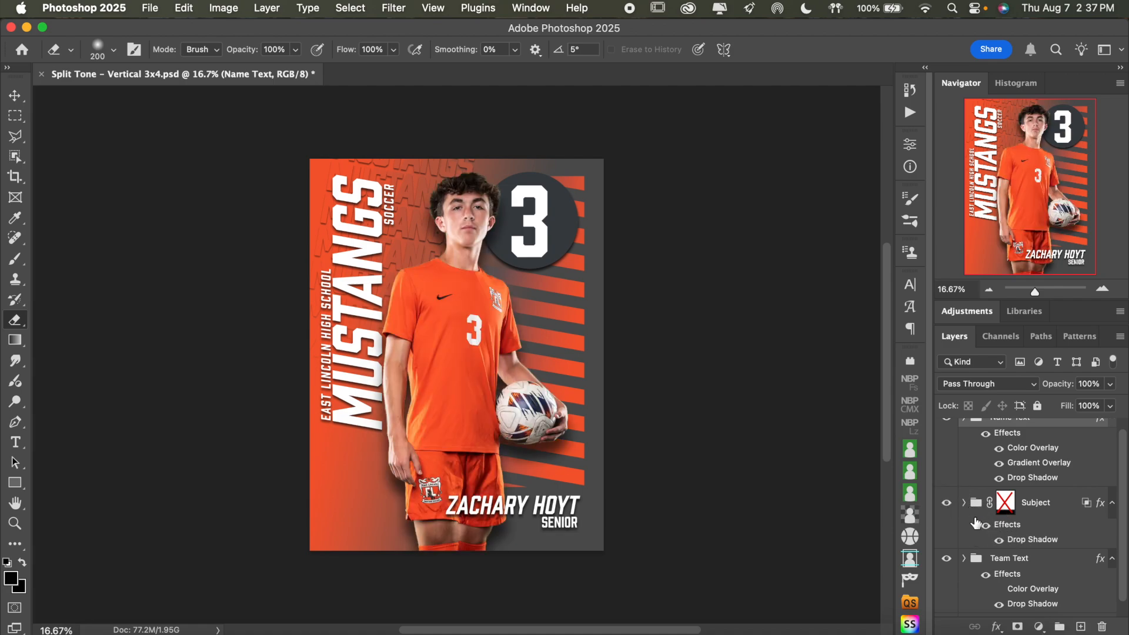
{"action": "scroll", "coordinate": [1015, 534], "scroll_direction": "down", "scroll_amount": 1}
{"action": "left_click", "coordinate": [1026, 542]}
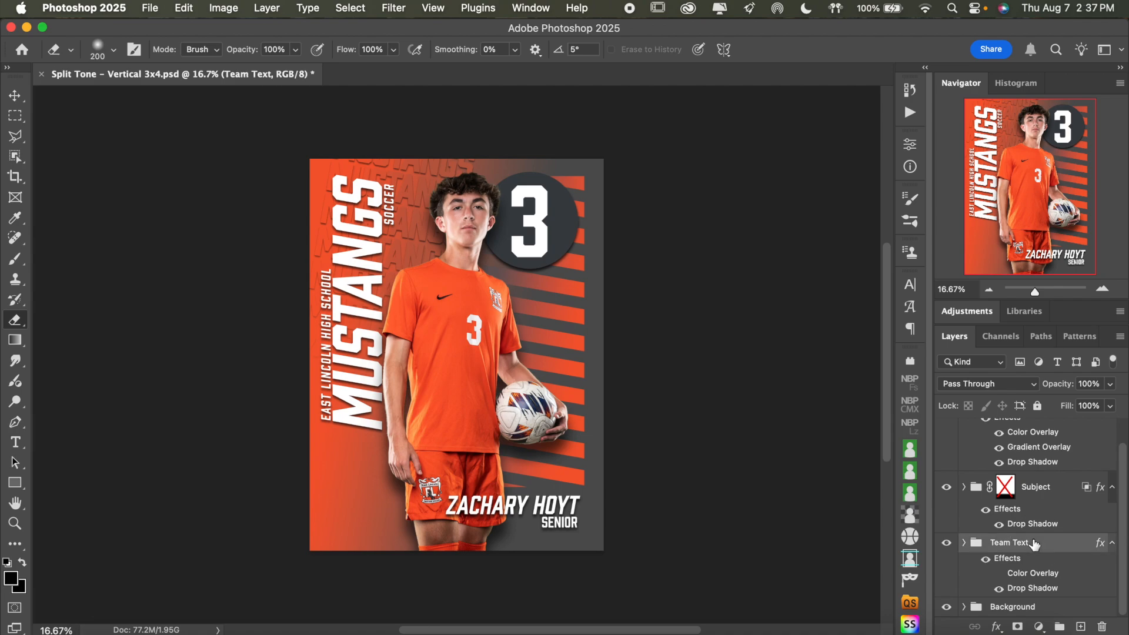
{"action": "left_click", "coordinate": [947, 542]}
Expand the Background group, collapse its Number Circle subgroup, and review the stripes, background text, gradient and color layers
{"action": "left_click", "coordinate": [964, 606]}
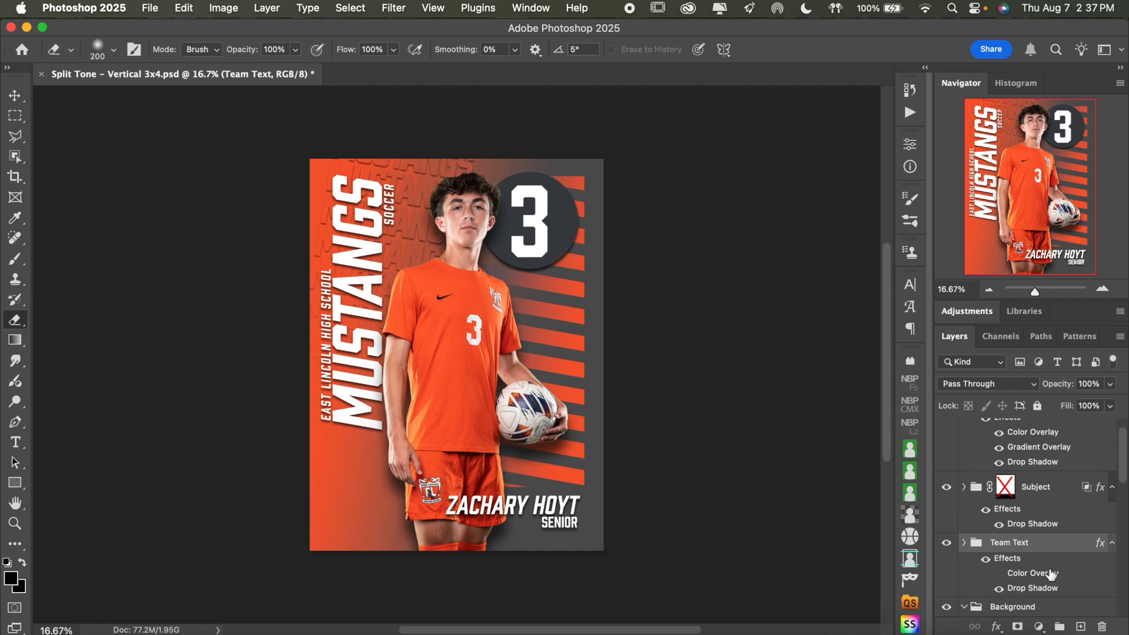
{"action": "scroll", "coordinate": [1047, 574], "scroll_direction": "down", "scroll_amount": 5}
{"action": "scroll", "coordinate": [1050, 574], "scroll_direction": "down", "scroll_amount": 1}
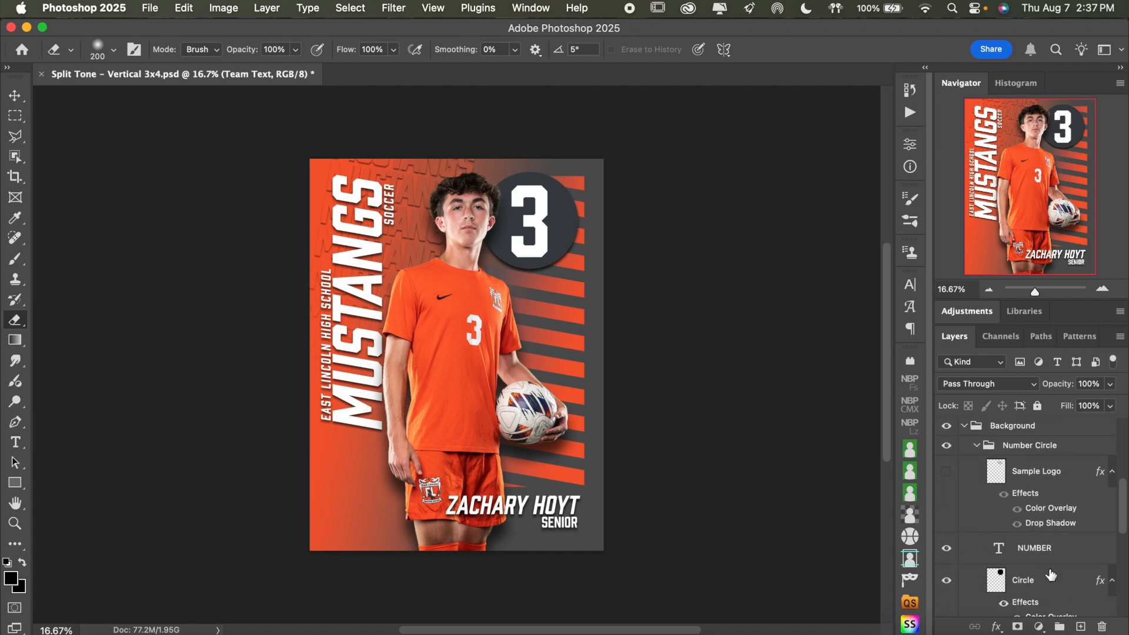
{"action": "left_click", "coordinate": [976, 447]}
{"action": "scroll", "coordinate": [1036, 548], "scroll_direction": "down", "scroll_amount": 5}
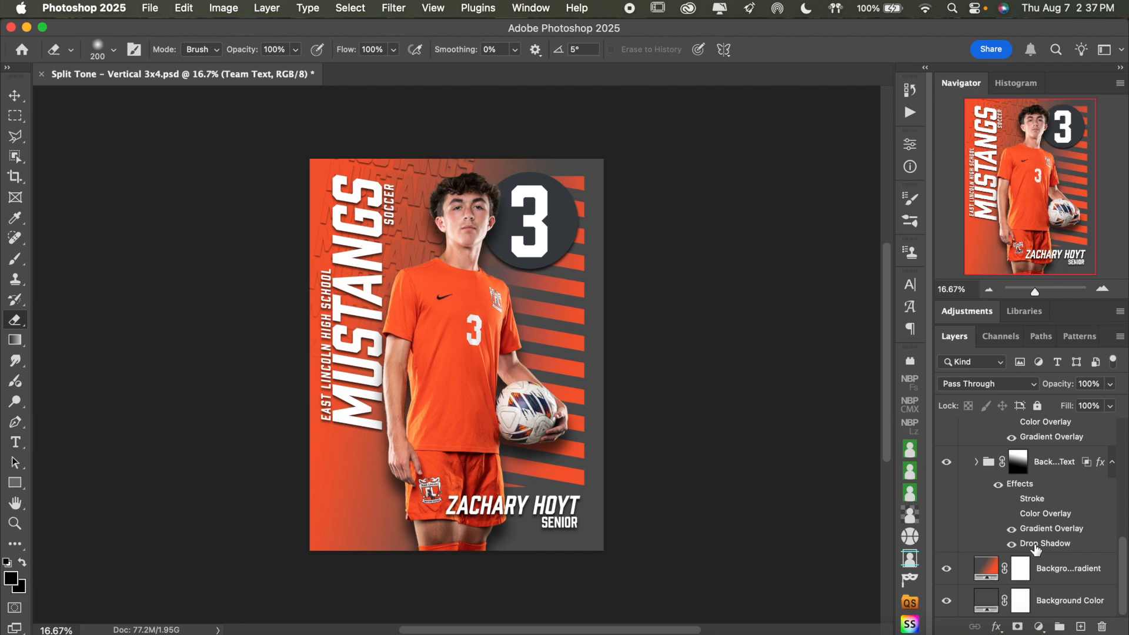
{"action": "scroll", "coordinate": [1035, 548], "scroll_direction": "up", "scroll_amount": 3}
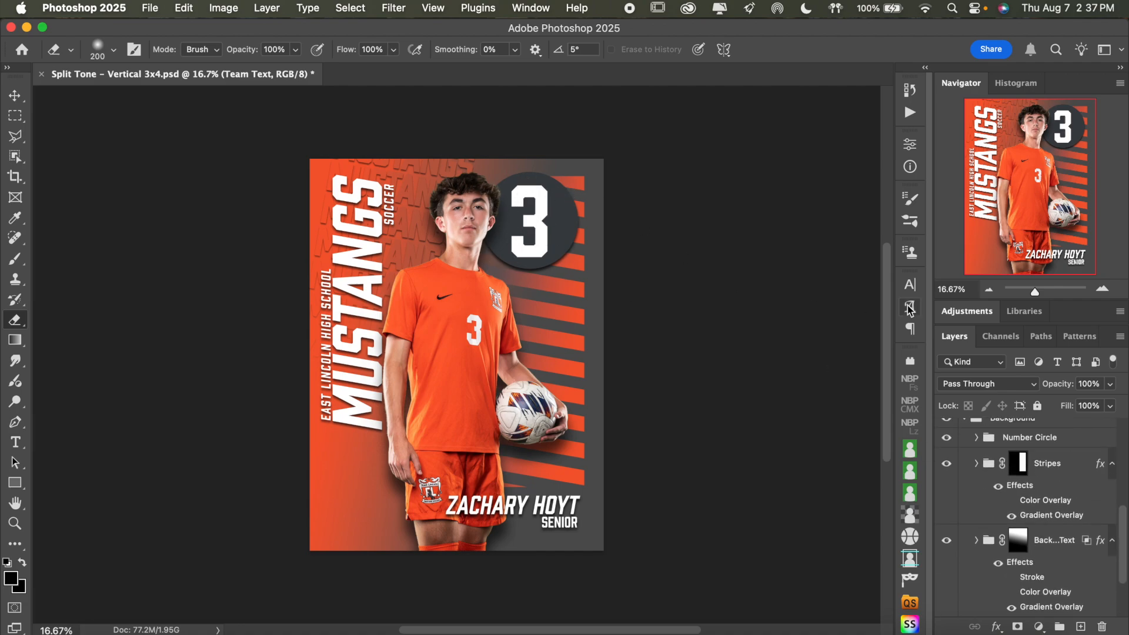
{"action": "scroll", "coordinate": [1071, 487], "scroll_direction": "up", "scroll_amount": 2}
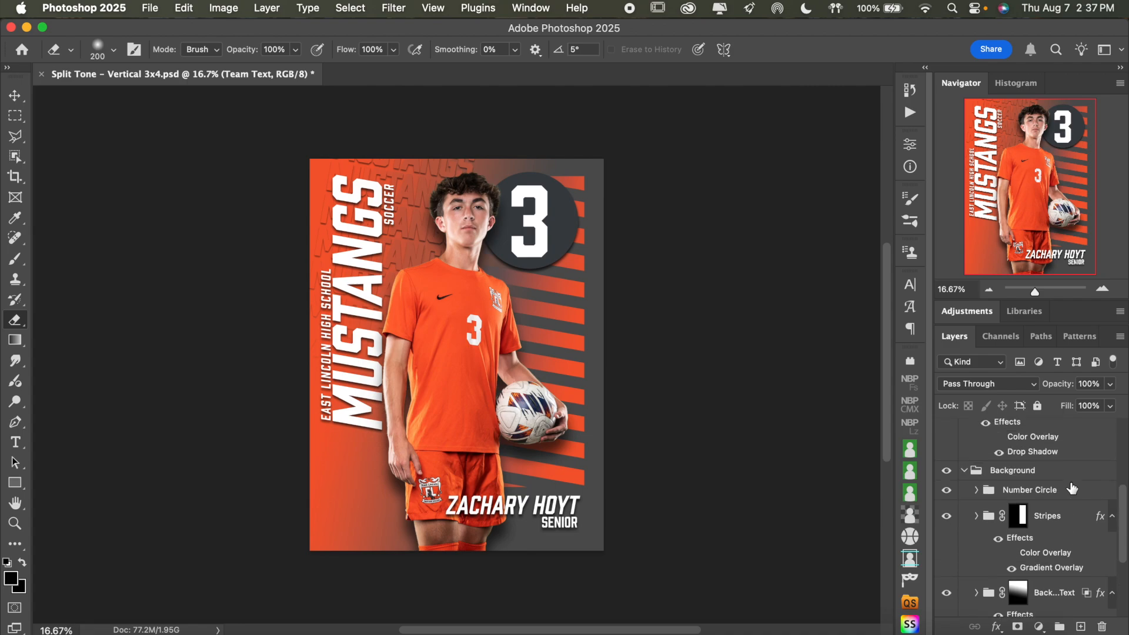
Preview the Number Circle group by toggling its visibility, look over the layers below it, and collapse the Background group
{"action": "left_click", "coordinate": [1071, 504]}
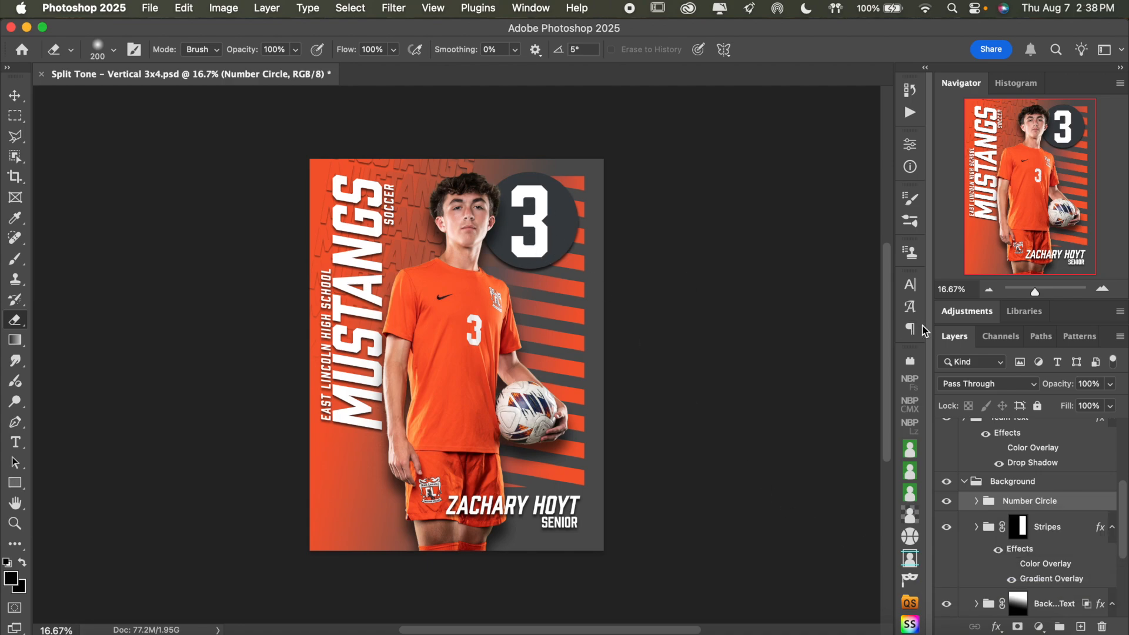
{"action": "left_click", "coordinate": [950, 504]}
{"action": "left_click", "coordinate": [950, 505]}
{"action": "scroll", "coordinate": [1035, 501], "scroll_direction": "up", "scroll_amount": 5}
{"action": "scroll", "coordinate": [1035, 501], "scroll_direction": "down", "scroll_amount": 5}
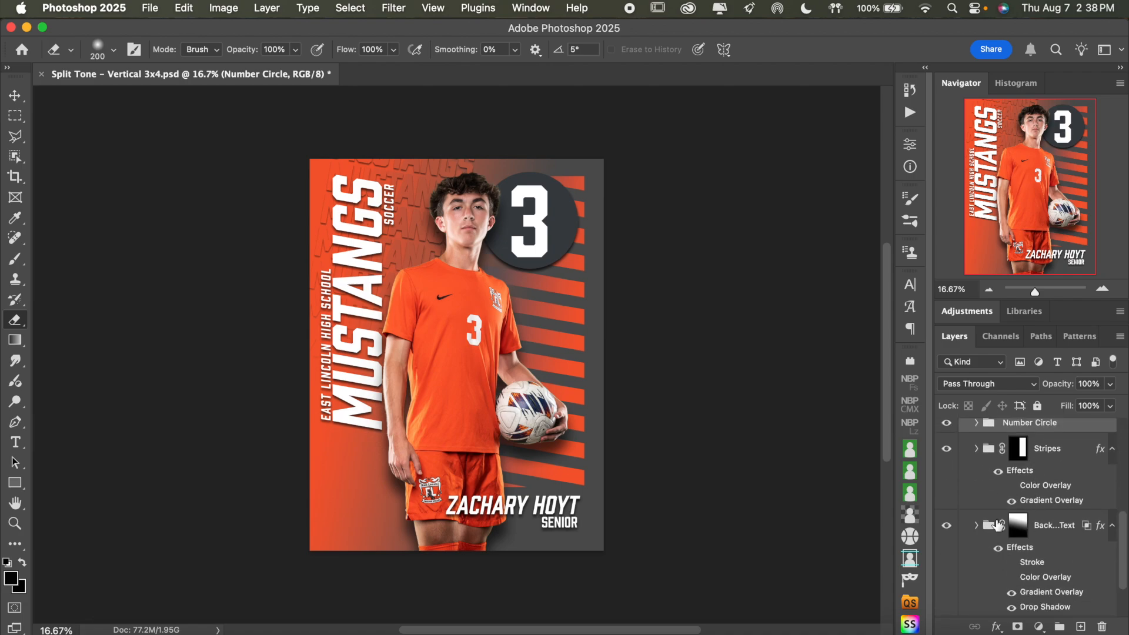
{"action": "scroll", "coordinate": [1026, 460], "scroll_direction": "down", "scroll_amount": 1}
{"action": "scroll", "coordinate": [1027, 460], "scroll_direction": "up", "scroll_amount": 1}
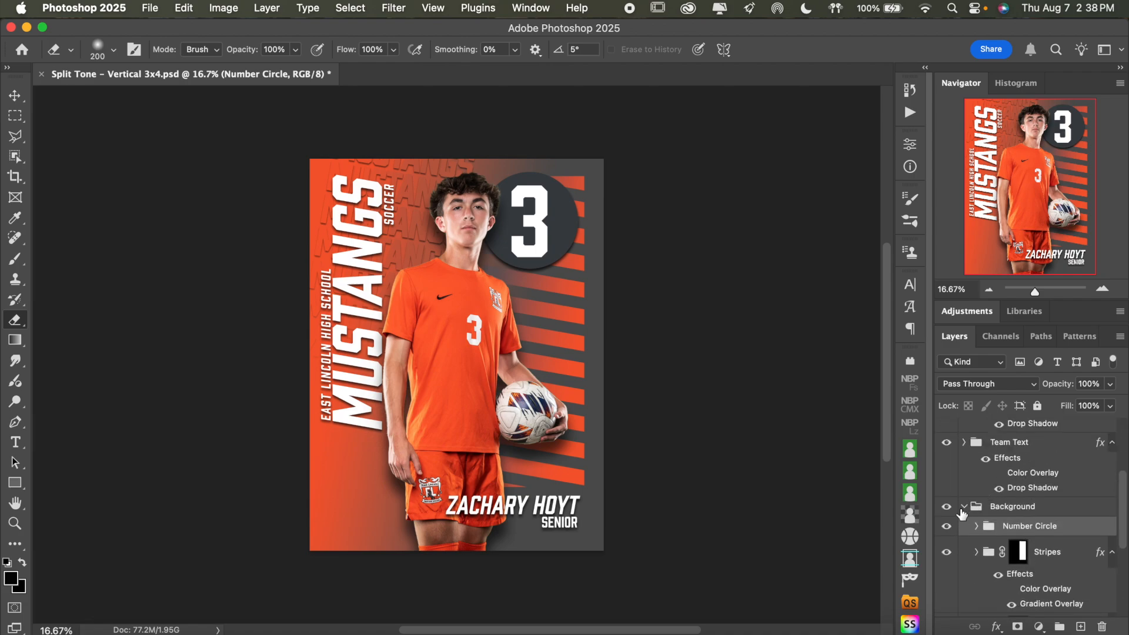
{"action": "left_click", "coordinate": [963, 506]}
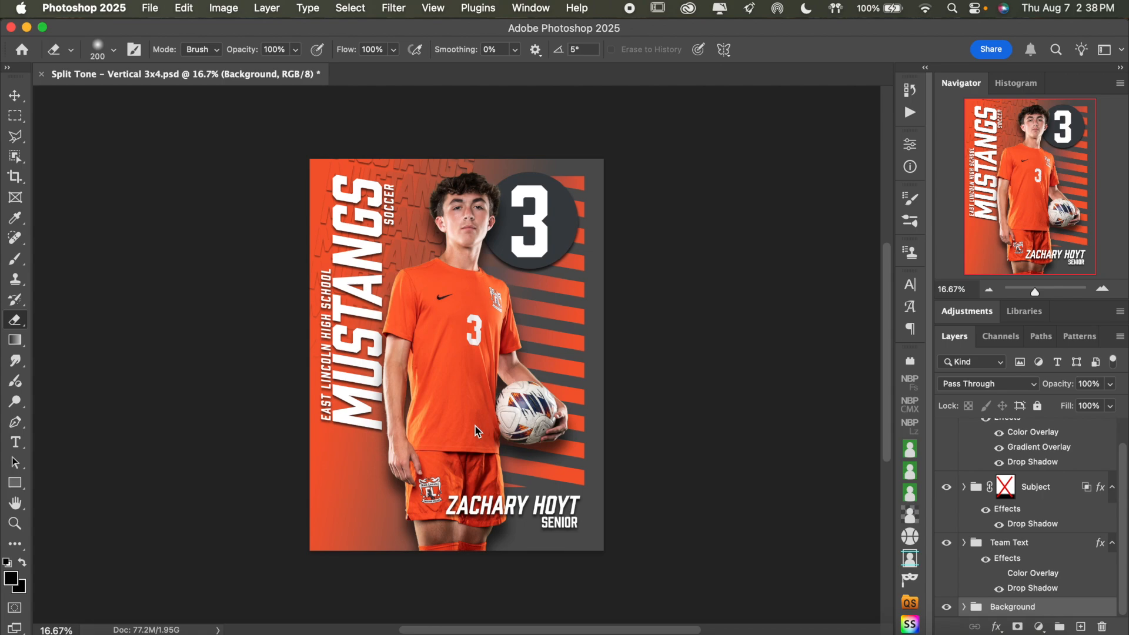
Auto-select the Sample player layer in the Subject group with the Move tool and place the MBP02318 player image above it
{"action": "left_click", "coordinate": [15, 95]}
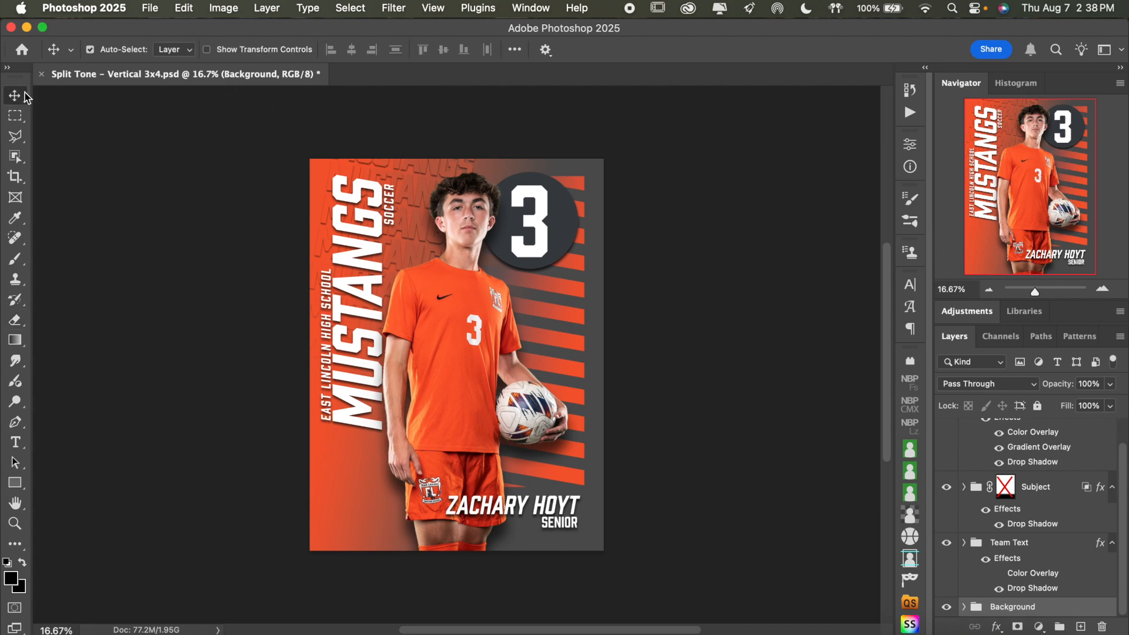
{"action": "left_click", "coordinate": [120, 51]}
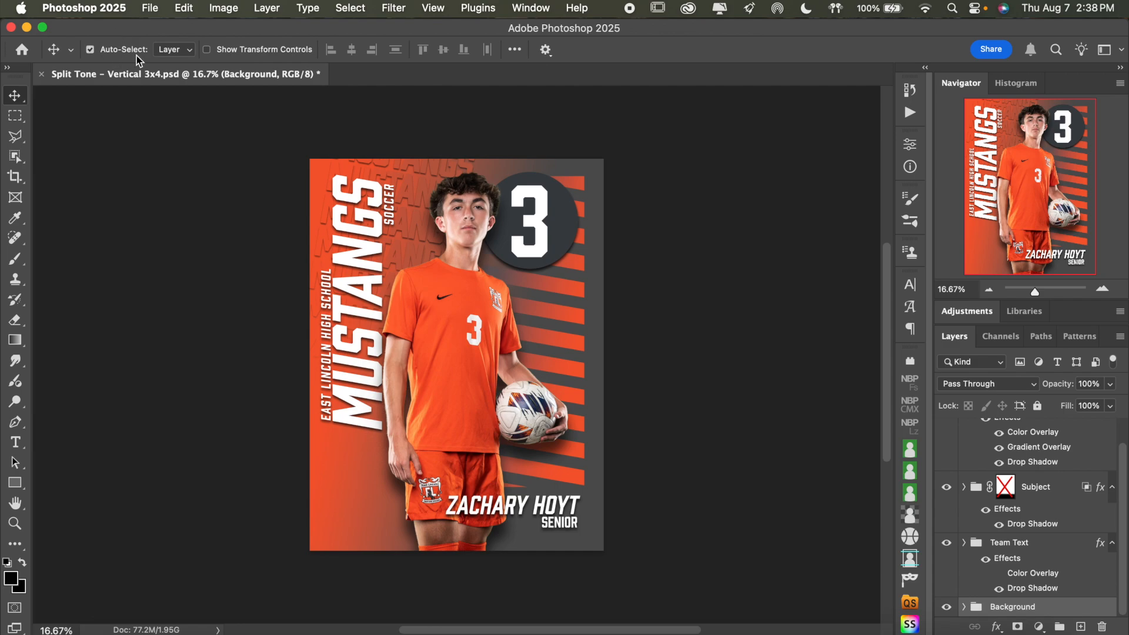
{"action": "left_click", "coordinate": [447, 322]}
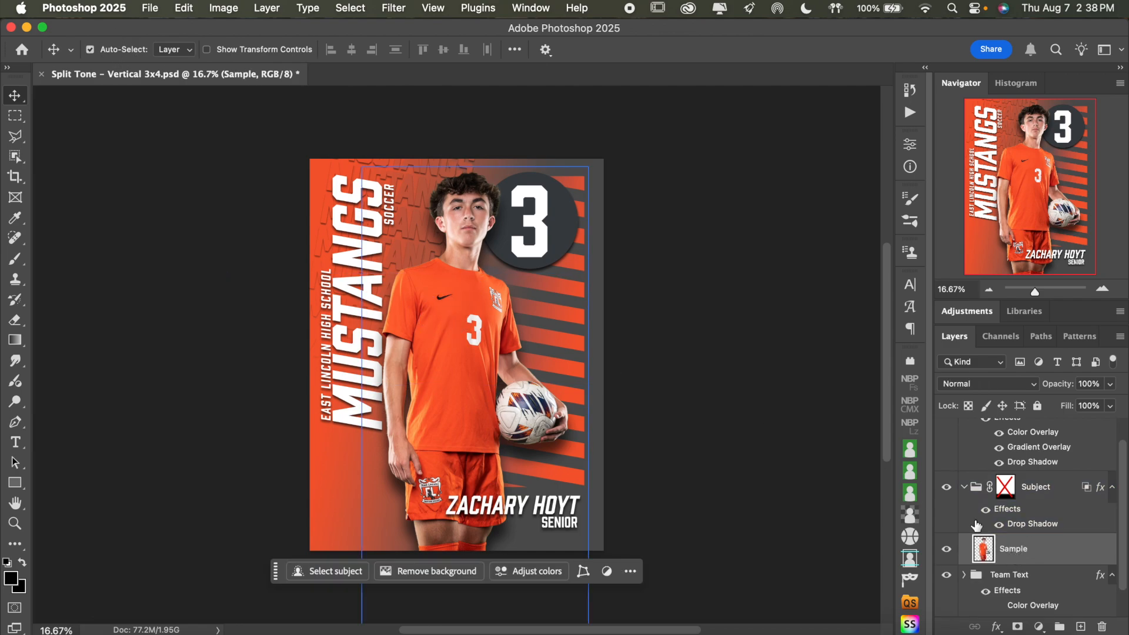
{"action": "left_click", "coordinate": [91, 626]}
{"action": "left_click", "coordinate": [949, 340]}
{"action": "left_click_drag", "start_coordinate": [948, 339], "coordinate": [407, 357]}
Scale the placed MBP02318 image to about 148% with a -1.16° rotation over the sample player, commit it, and hide the Sample layer
{"action": "left_click_drag", "start_coordinate": [652, 356], "coordinate": [849, 360]}
{"action": "left_click_drag", "start_coordinate": [786, 320], "coordinate": [698, 411]}
{"action": "left_click_drag", "start_coordinate": [803, 407], "coordinate": [801, 394]}
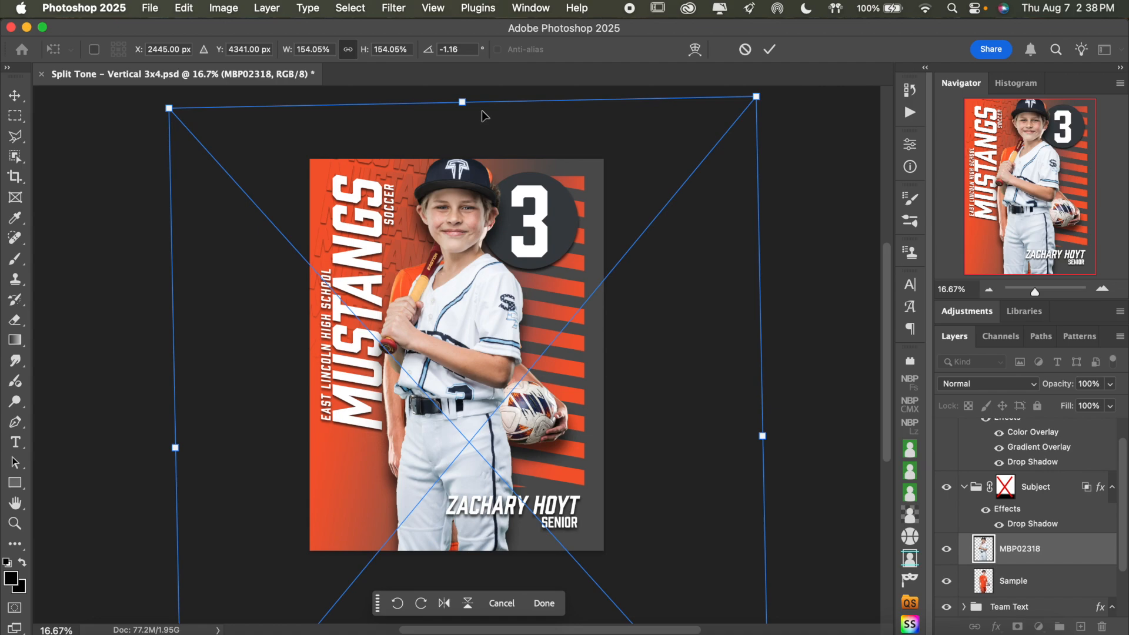
{"action": "left_click_drag", "start_coordinate": [461, 101], "coordinate": [466, 128]}
{"action": "scroll", "coordinate": [511, 262], "scroll_direction": "down", "scroll_amount": 2}
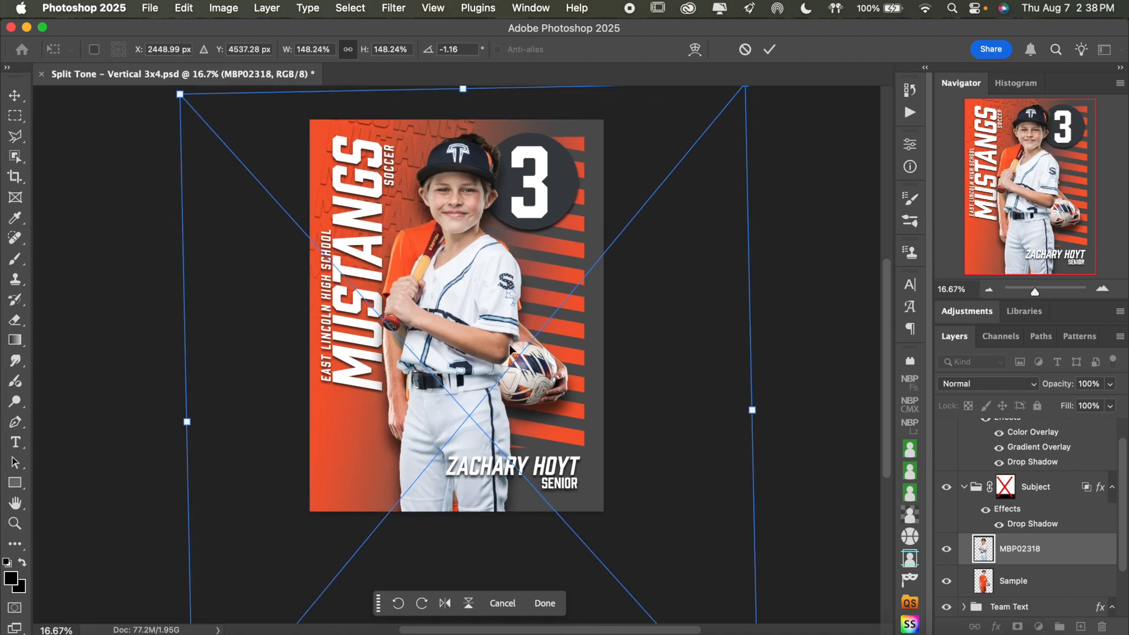
{"action": "scroll", "coordinate": [511, 333], "scroll_direction": "down", "scroll_amount": 1}
{"action": "key", "text": "Return"}
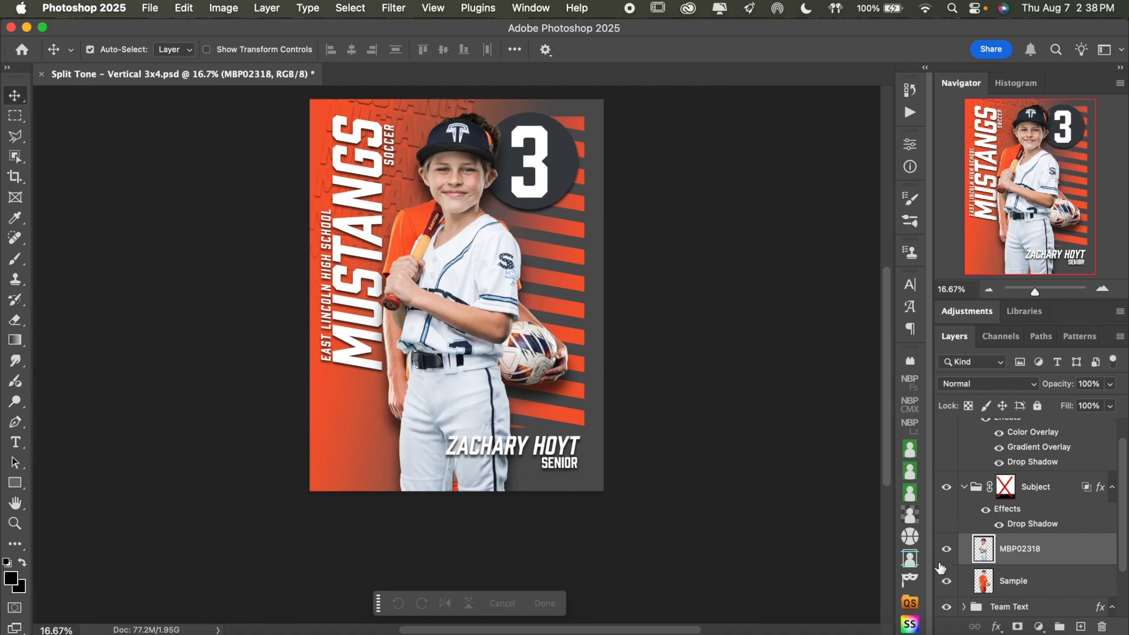
{"action": "left_click", "coordinate": [946, 581]}
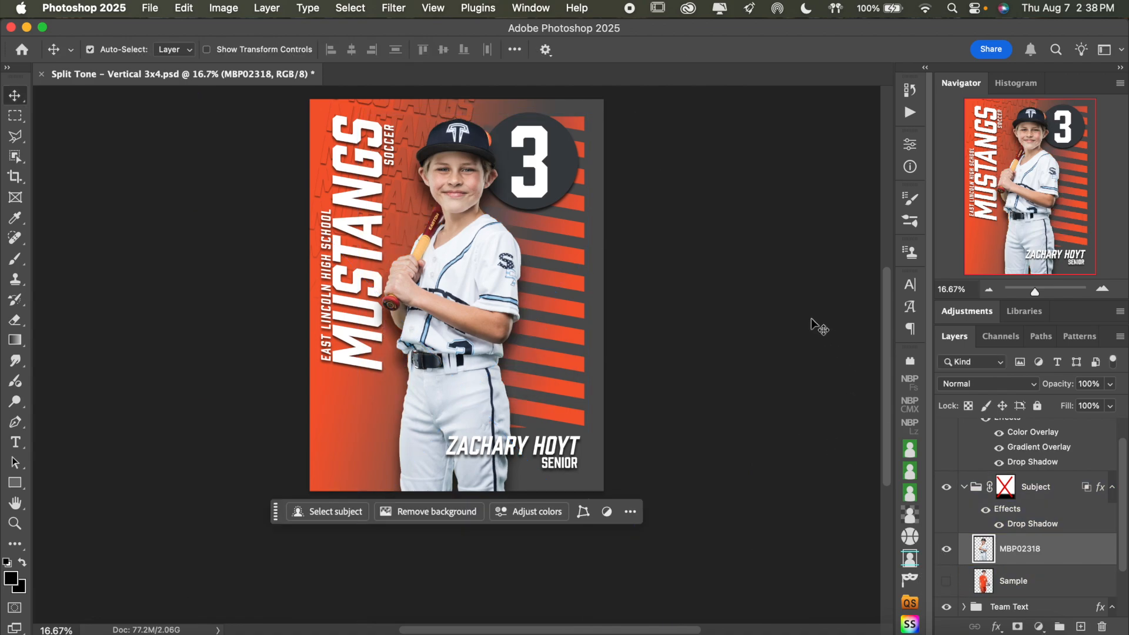
{"action": "left_click", "coordinate": [1037, 582]}
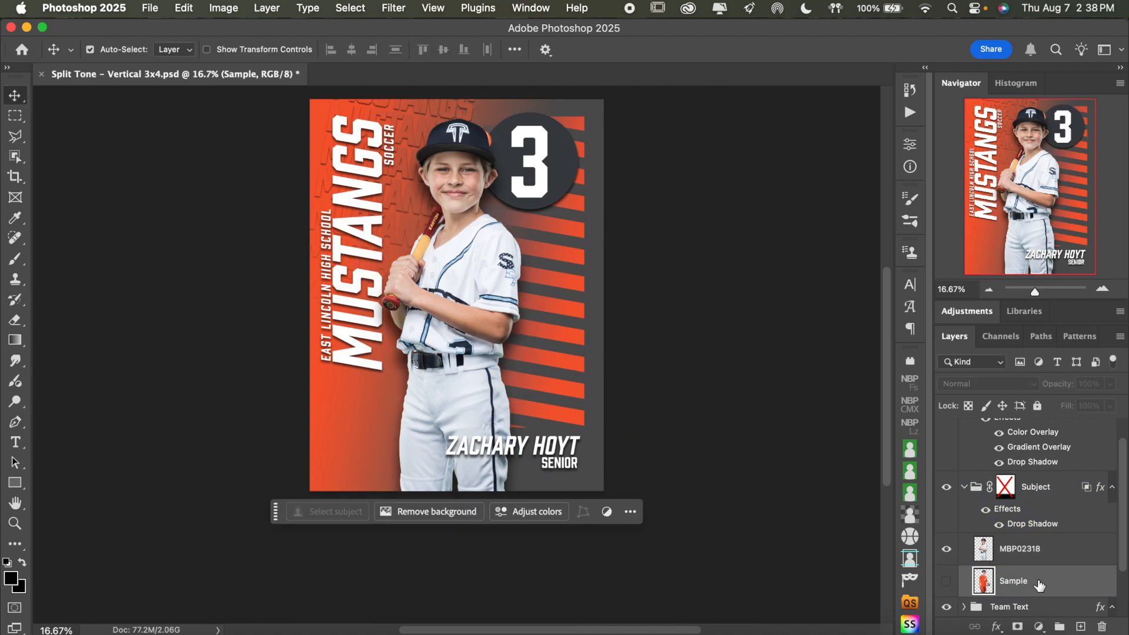
Inspect the placed baseball player's cutout and shadow up close against the background, and return to the full poster view
{"action": "left_click", "coordinate": [1103, 289]}
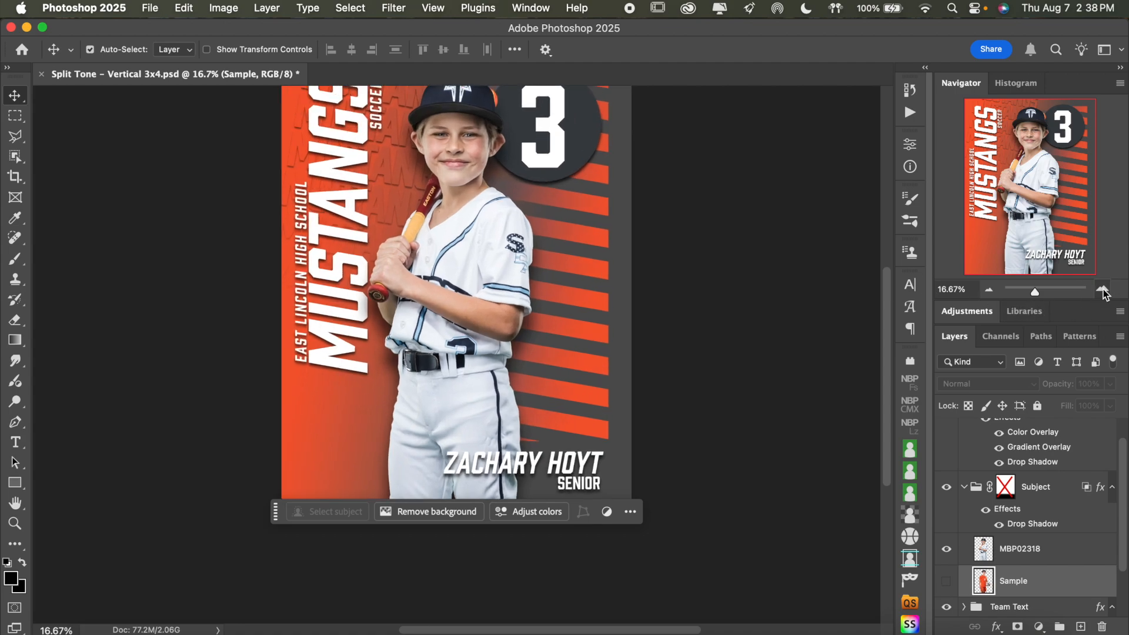
{"action": "left_click", "coordinate": [1102, 290]}
{"action": "left_click", "coordinate": [1103, 290]}
{"action": "scroll", "coordinate": [734, 208], "scroll_direction": "up", "scroll_amount": 4}
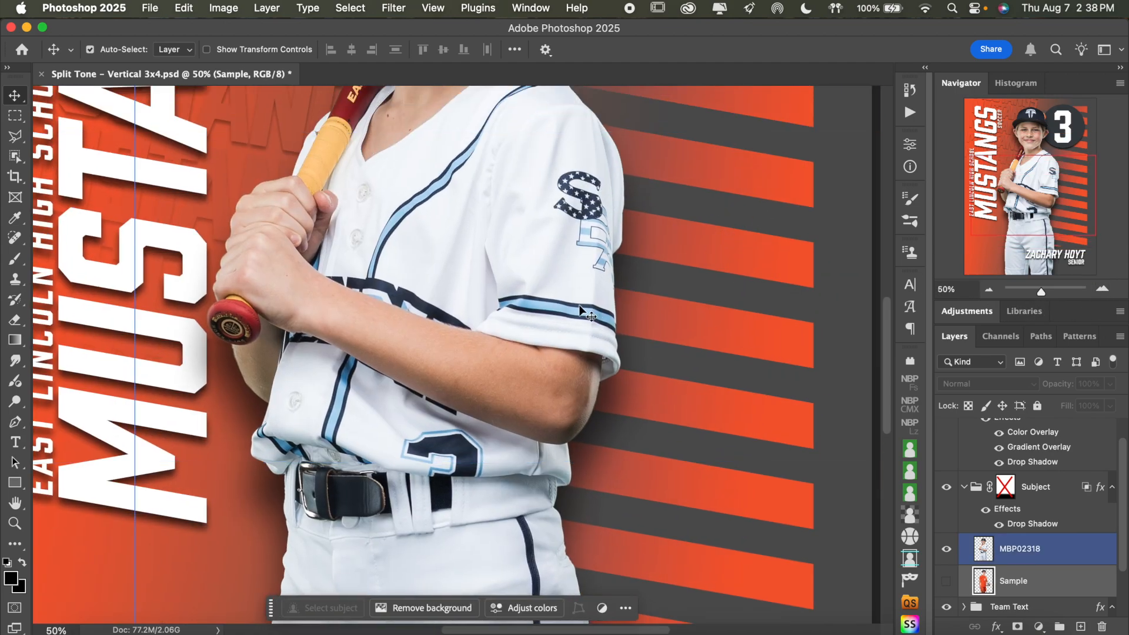
{"action": "scroll", "coordinate": [542, 245], "scroll_direction": "up", "scroll_amount": 10}
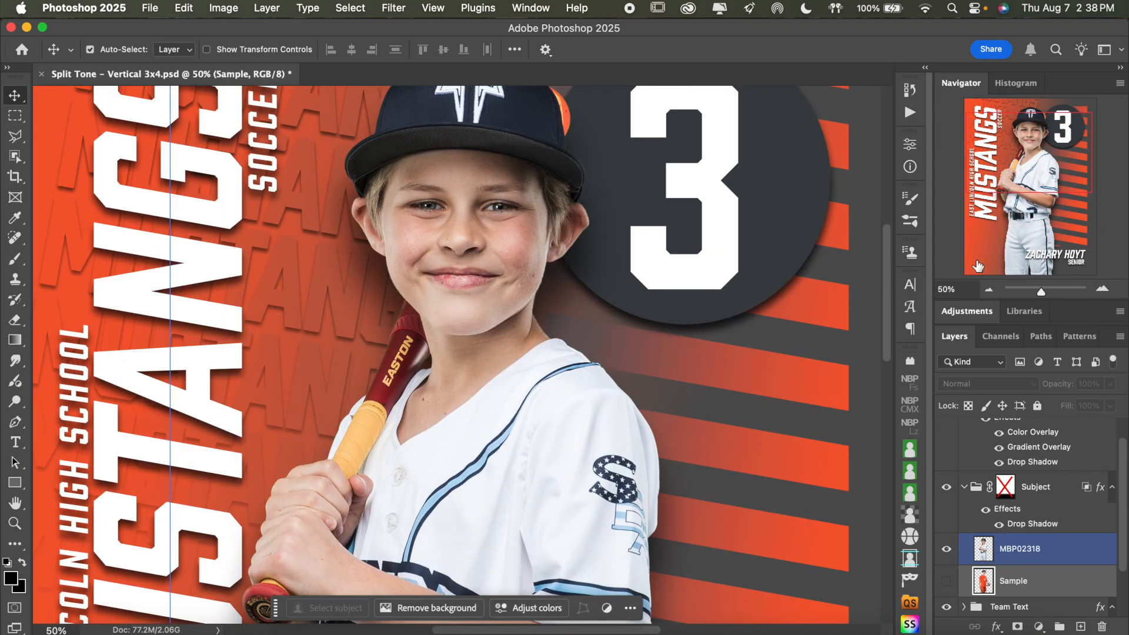
{"action": "left_click", "coordinate": [988, 290]}
{"action": "left_click", "coordinate": [988, 289]}
{"action": "left_click", "coordinate": [988, 289]}
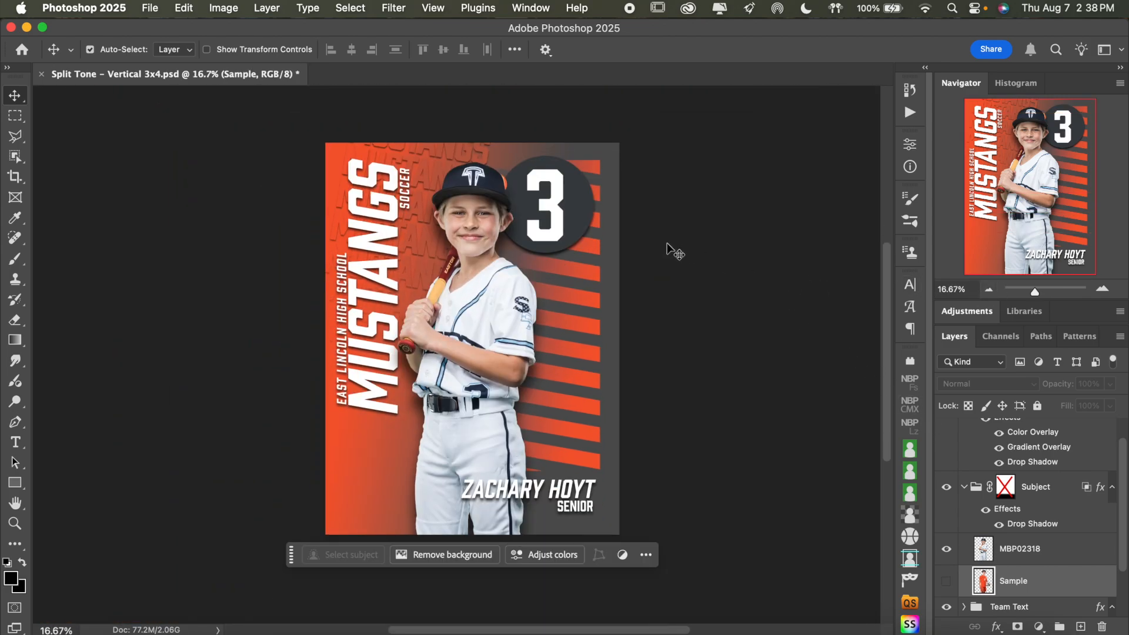
Replace the vertical team name text with THUNDER and commit the edit
{"action": "double_click", "coordinate": [373, 304]}
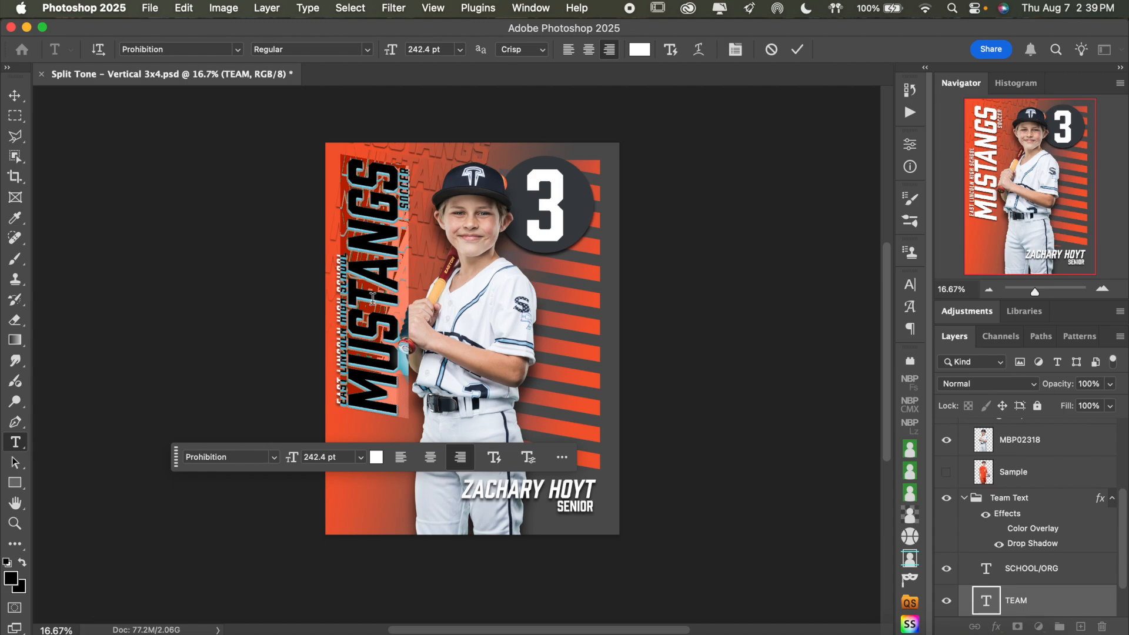
{"action": "type", "text": "THU"}
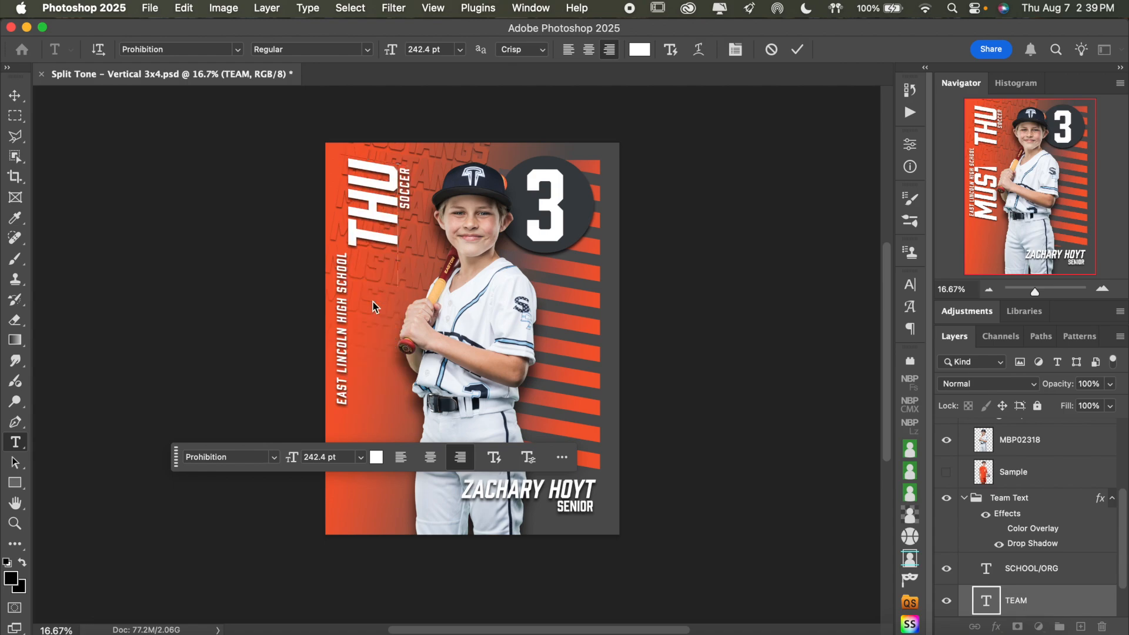
{"action": "type", "text": "NDER"}
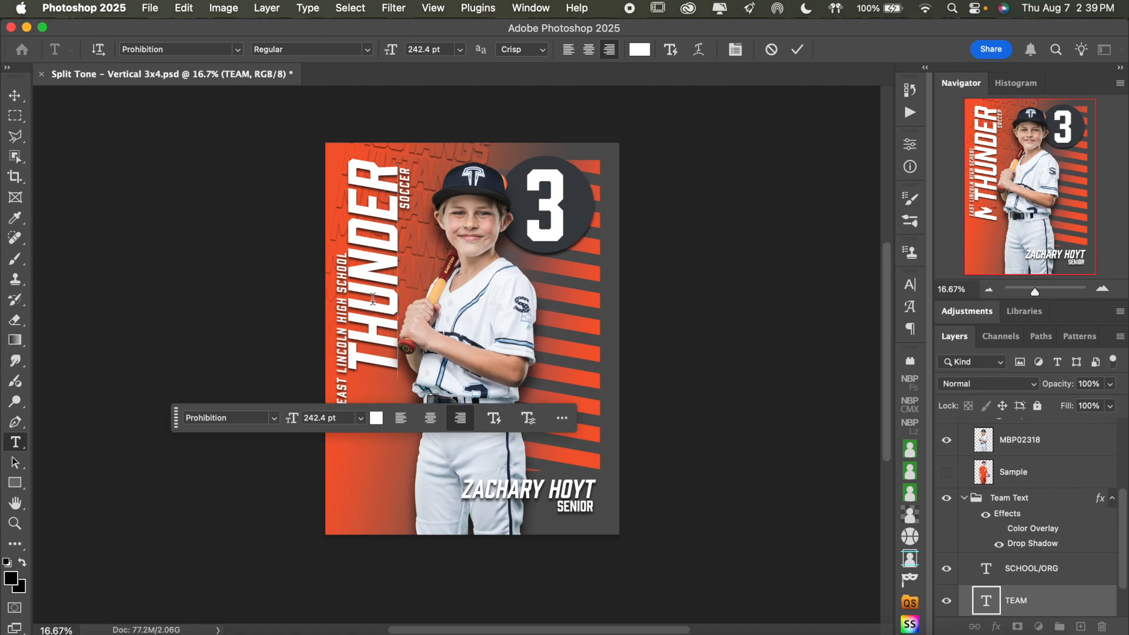
{"action": "left_click", "coordinate": [797, 50]}
{"action": "key", "text": "v"}
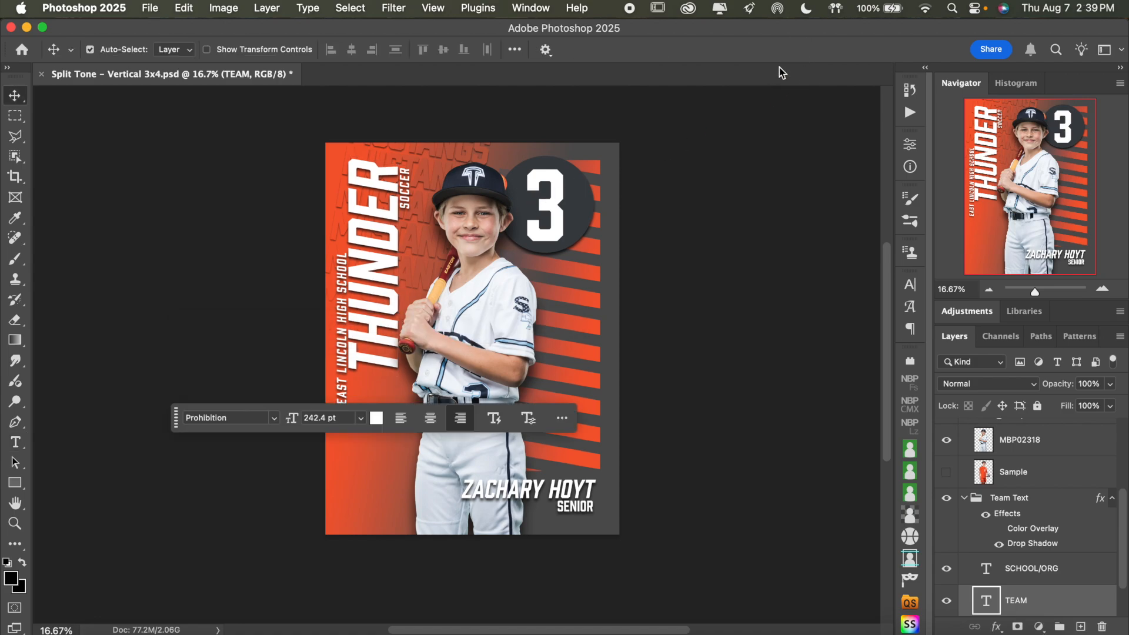
Replace the vertical school name in the SCHOOL/ORG text layer with LAKE NORMAN and commit the edit
{"action": "left_click", "coordinate": [352, 349]}
{"action": "double_click", "coordinate": [342, 347]}
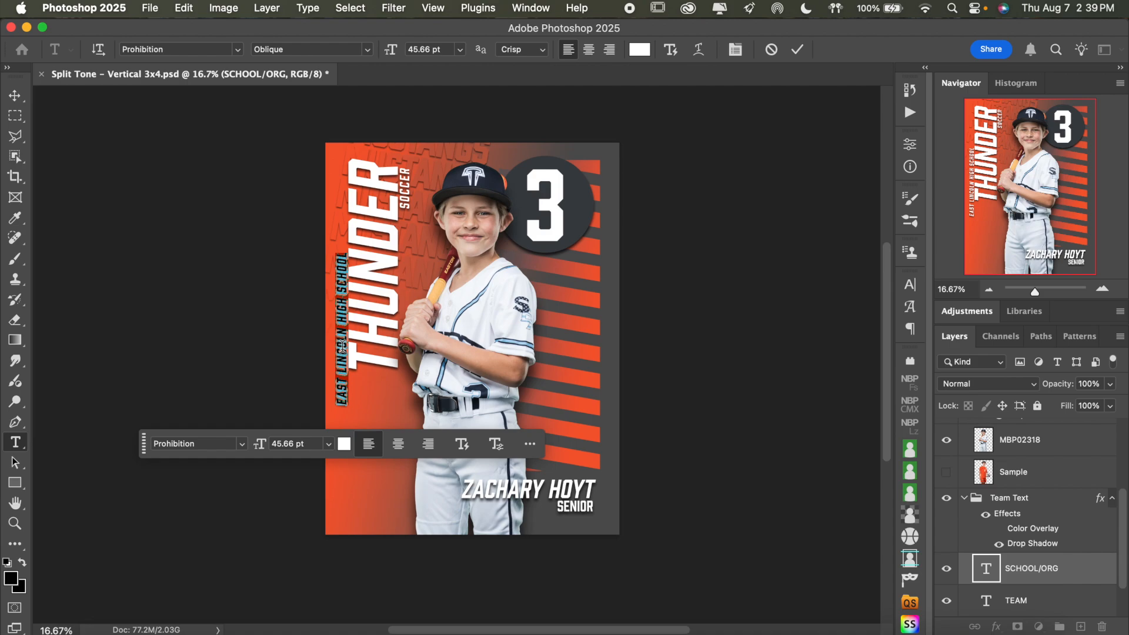
{"action": "type", "text": "LAKE NORMAN"}
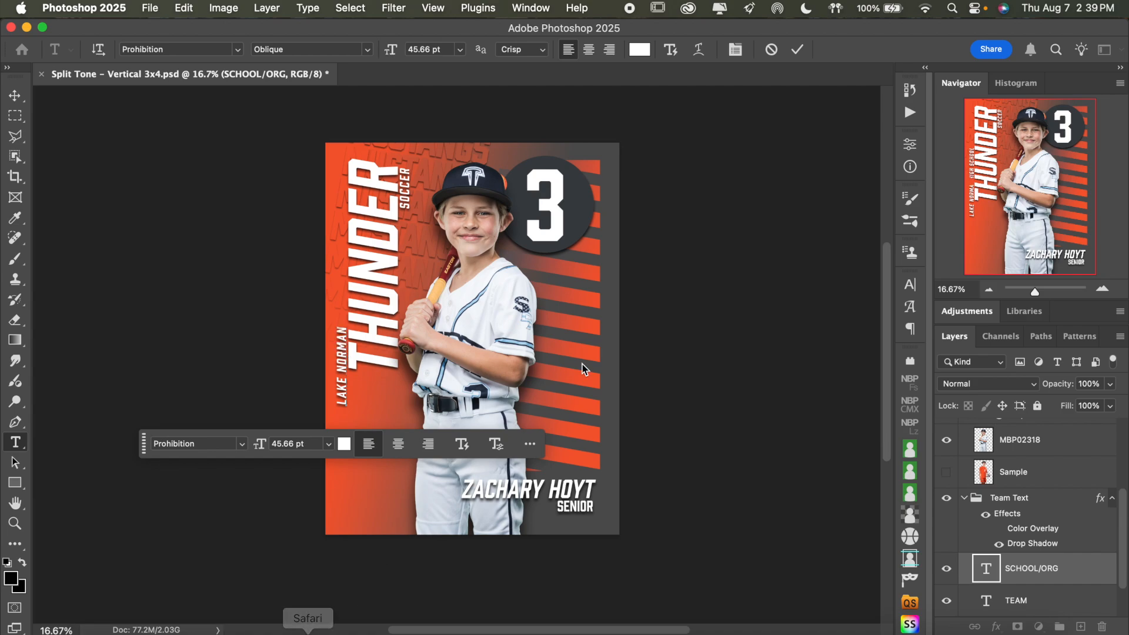
{"action": "left_click", "coordinate": [797, 49]}
{"action": "key", "text": "v"}
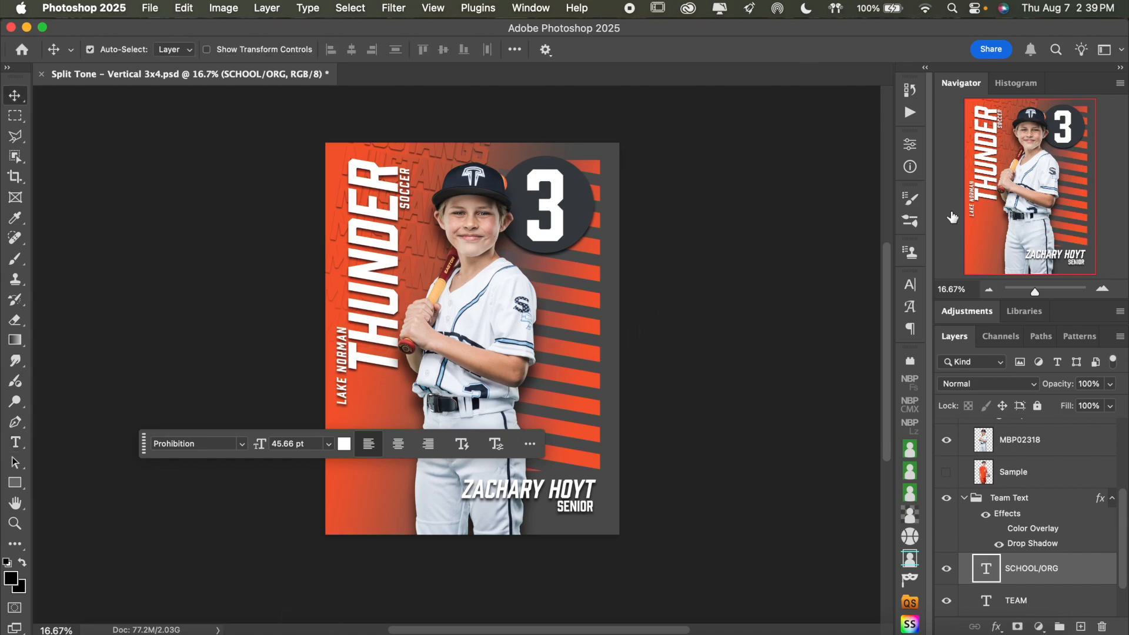
Move the LAKE NORMAN text straight up so its start lines up with the beginning of THUNDER
{"action": "left_click", "coordinate": [1101, 289]}
{"action": "left_click", "coordinate": [1102, 289]}
{"action": "scroll", "coordinate": [720, 288], "scroll_direction": "left", "scroll_amount": 5}
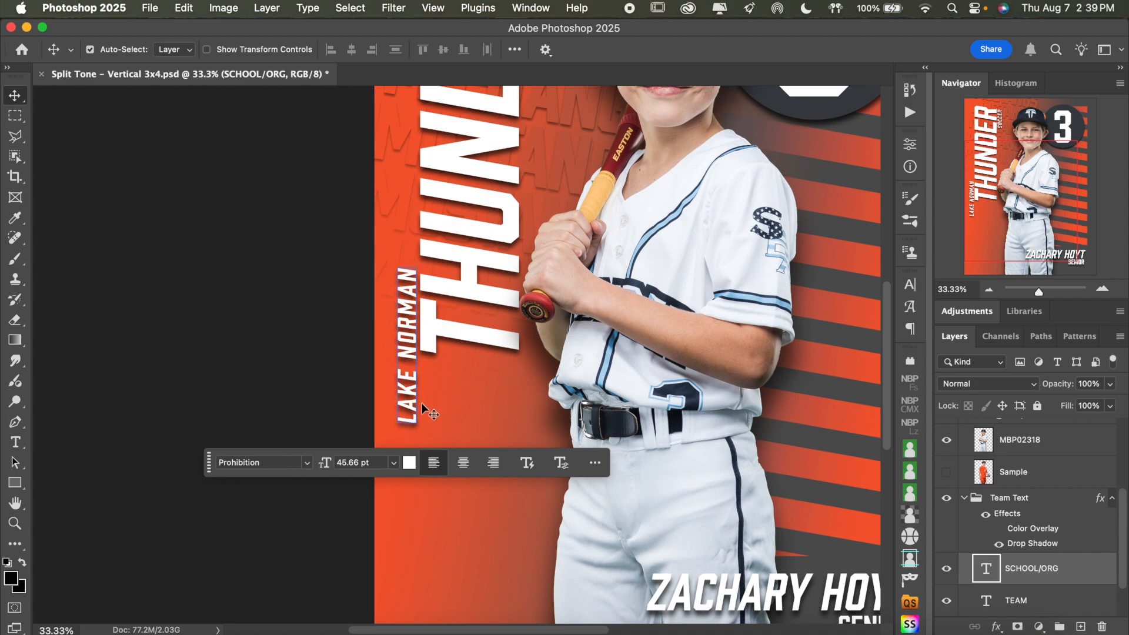
{"action": "left_click", "coordinate": [411, 326]}
{"action": "left_click", "coordinate": [409, 327]}
{"action": "left_click_drag", "start_coordinate": [410, 327], "coordinate": [412, 246]}
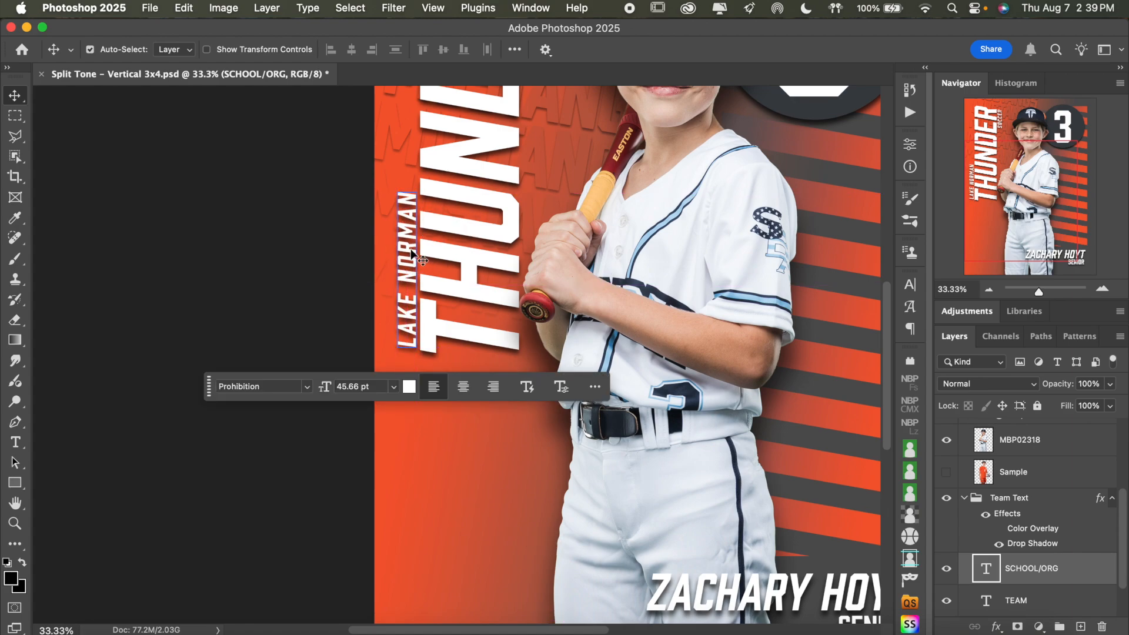
Nudge the LAKE NORMAN text slightly downward to fine-tune its alignment with the start of THUNDER
{"action": "key", "text": "Down"}
{"action": "key", "text": "Down"}
{"action": "key", "text": "Down"}
{"action": "key", "text": "Down"}
{"action": "key", "text": "Down"}
{"action": "key", "text": "Down"}
{"action": "key", "text": "Down"}
{"action": "key", "text": "Down"}
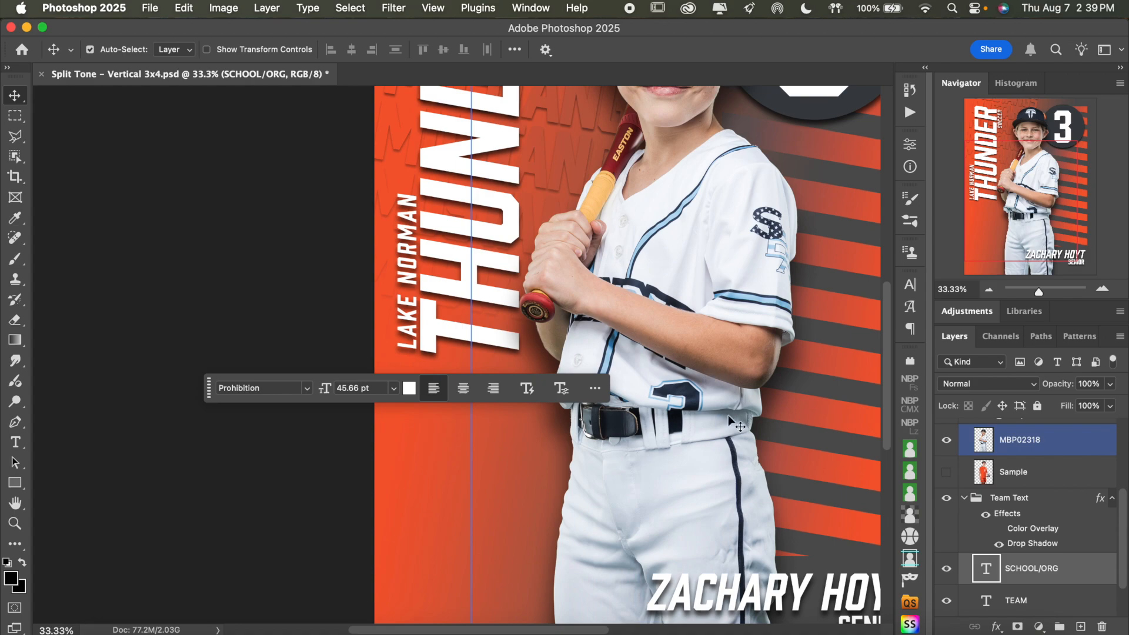
Replace the vertical sport name SOCCER in the SPORT text layer with BASEBALL and commit the edit
{"action": "scroll", "coordinate": [619, 316], "scroll_direction": "up", "scroll_amount": 10}
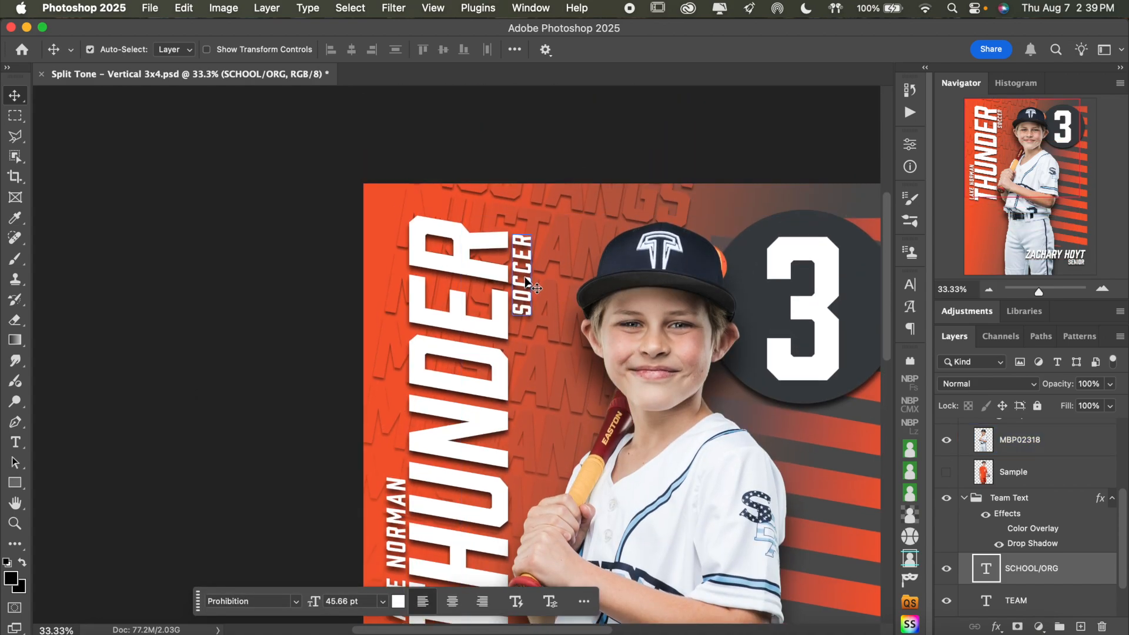
{"action": "double_click", "coordinate": [526, 280]}
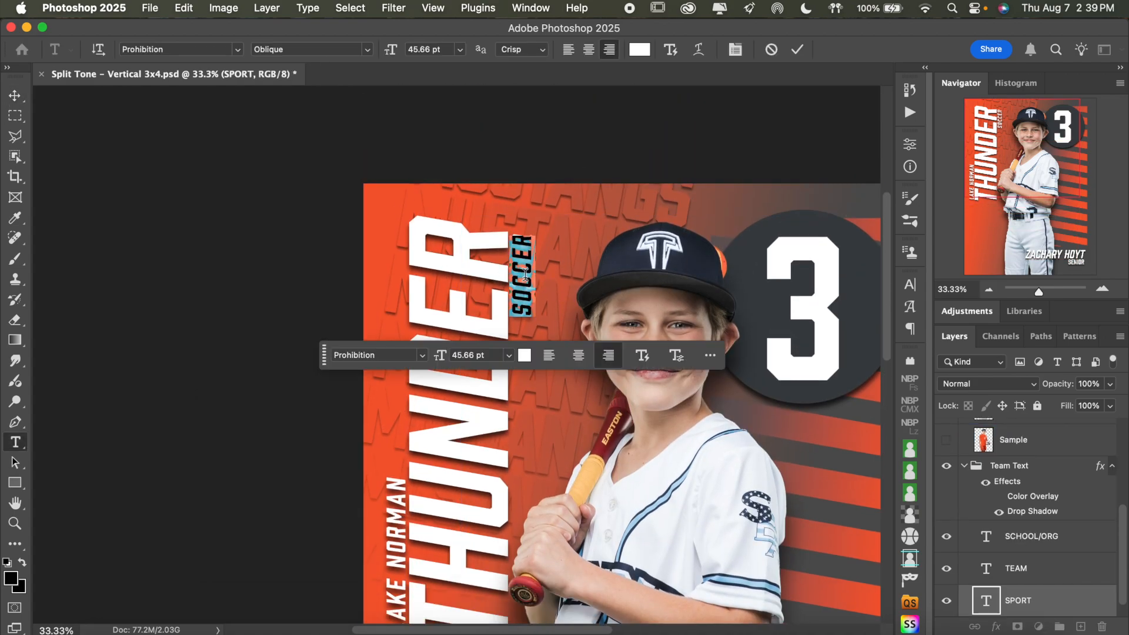
{"action": "type", "text": "BASEBALL"}
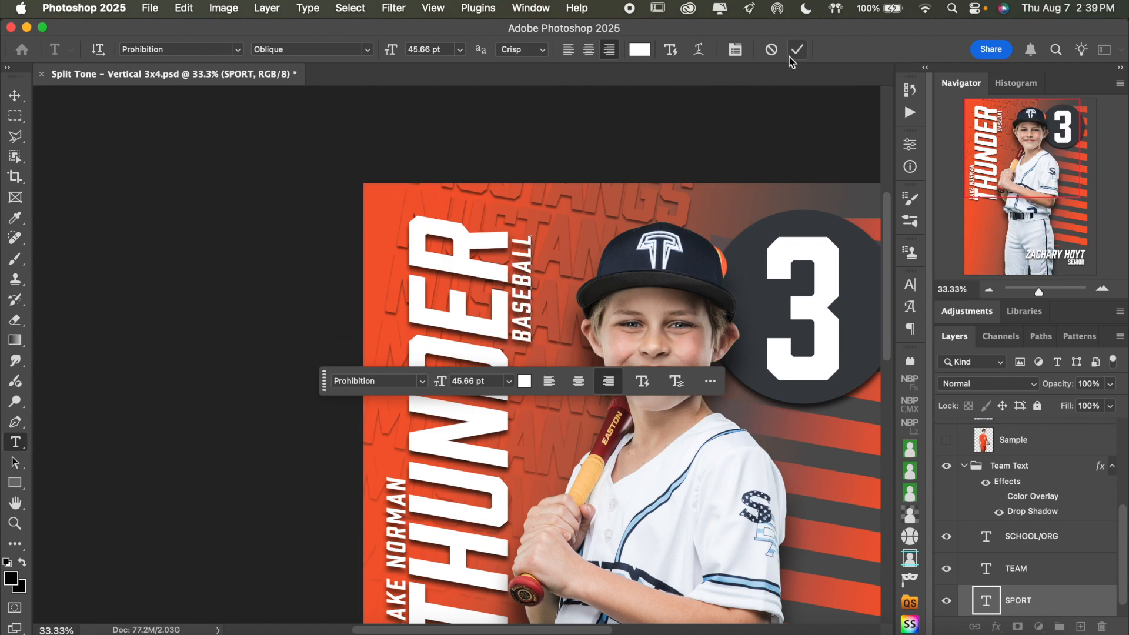
{"action": "left_click", "coordinate": [797, 49]}
{"action": "key", "text": "v"}
Collapse the Team Text group and scale the whole group proportionally to about 120% from its upper-left corner
{"action": "left_click", "coordinate": [988, 290]}
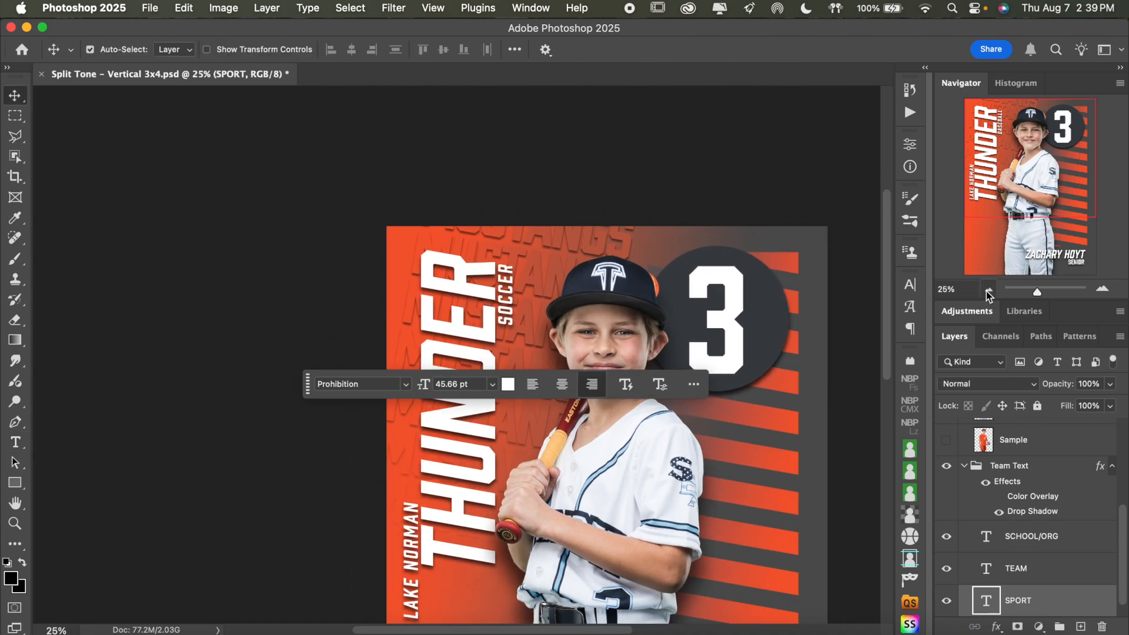
{"action": "left_click", "coordinate": [988, 290]}
{"action": "left_click", "coordinate": [988, 290]}
{"action": "scroll", "coordinate": [811, 317], "scroll_direction": "down", "scroll_amount": 2}
{"action": "left_click", "coordinate": [996, 467]}
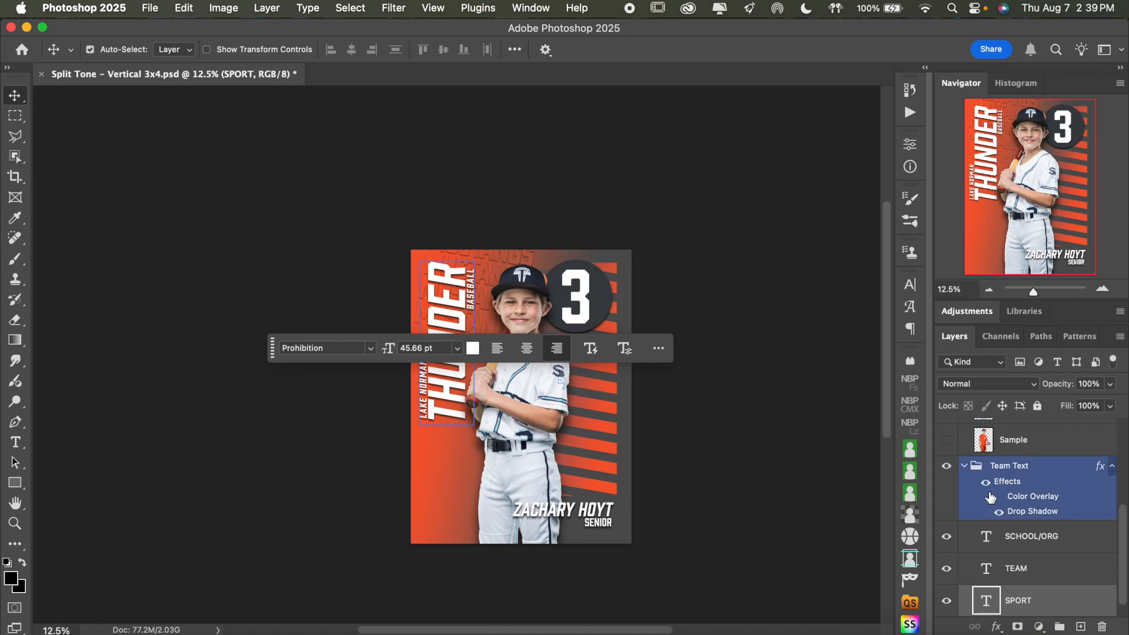
{"action": "left_click", "coordinate": [964, 465]}
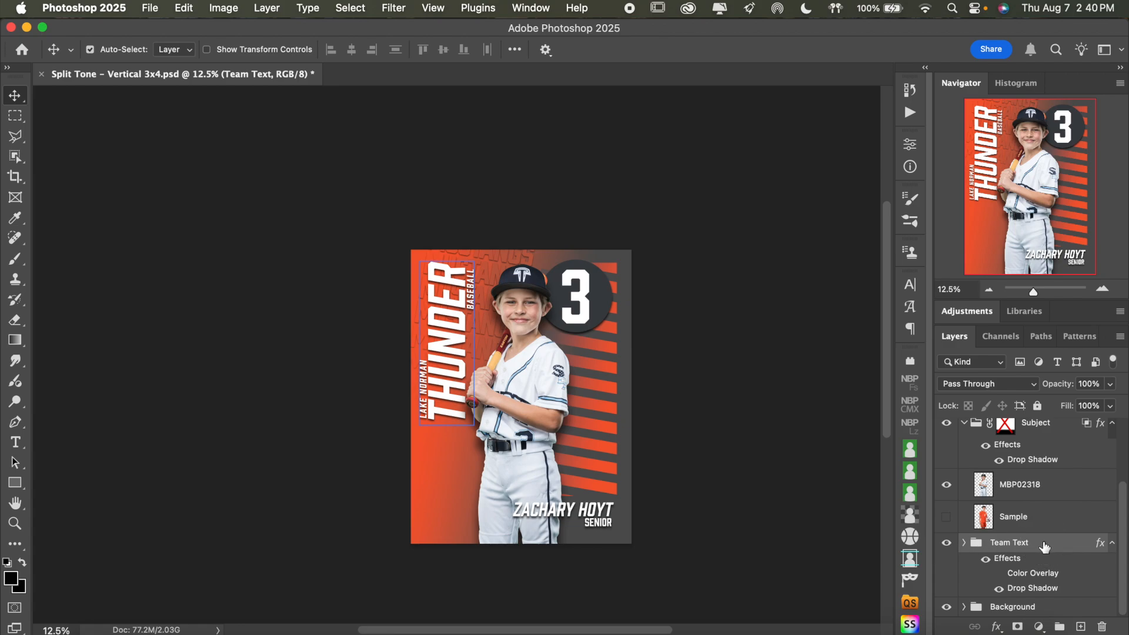
{"action": "key", "text": "super+t"}
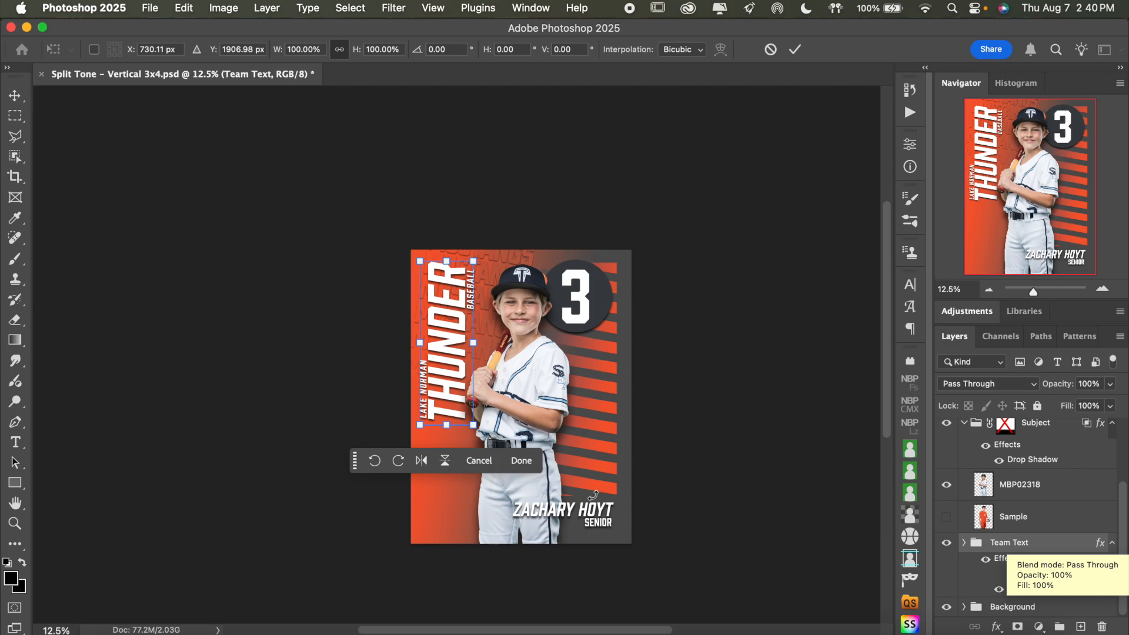
{"action": "left_click_drag", "start_coordinate": [474, 423], "coordinate": [455, 467]}
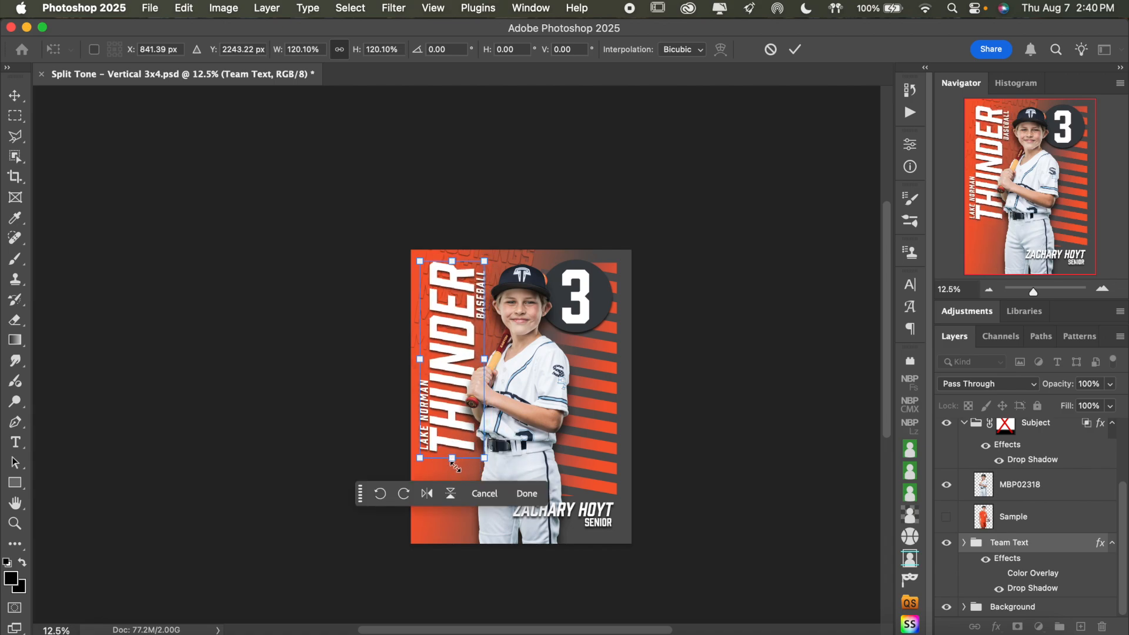
{"action": "left_click", "coordinate": [795, 49]}
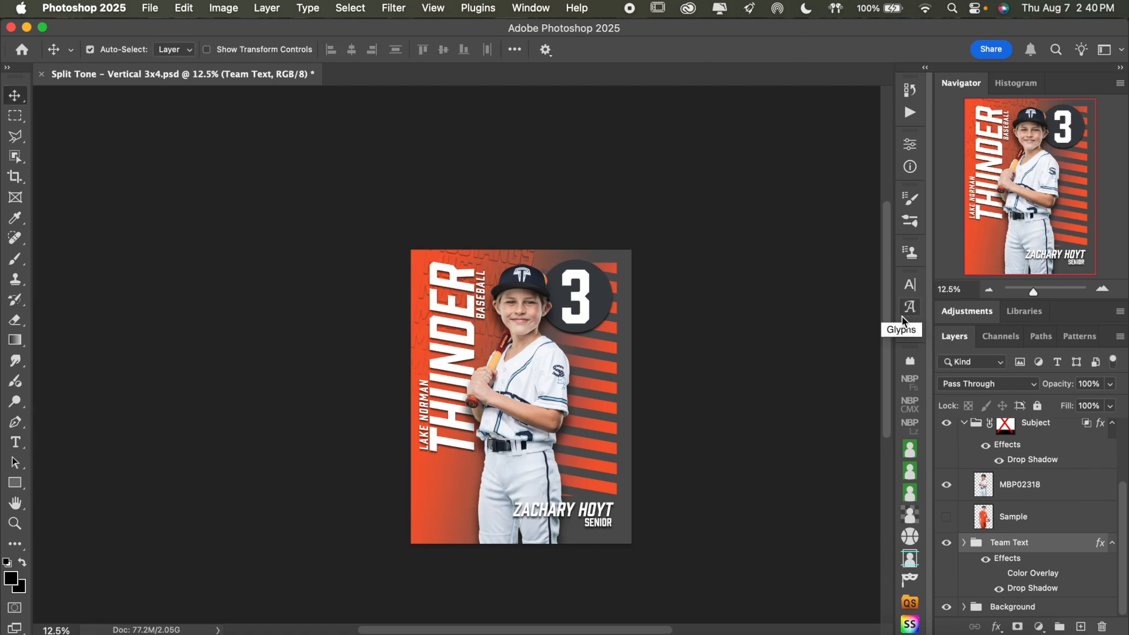
Try the team text block lower along the poster's left side, and move it back up near the top edge
{"action": "left_click", "coordinate": [1101, 289]}
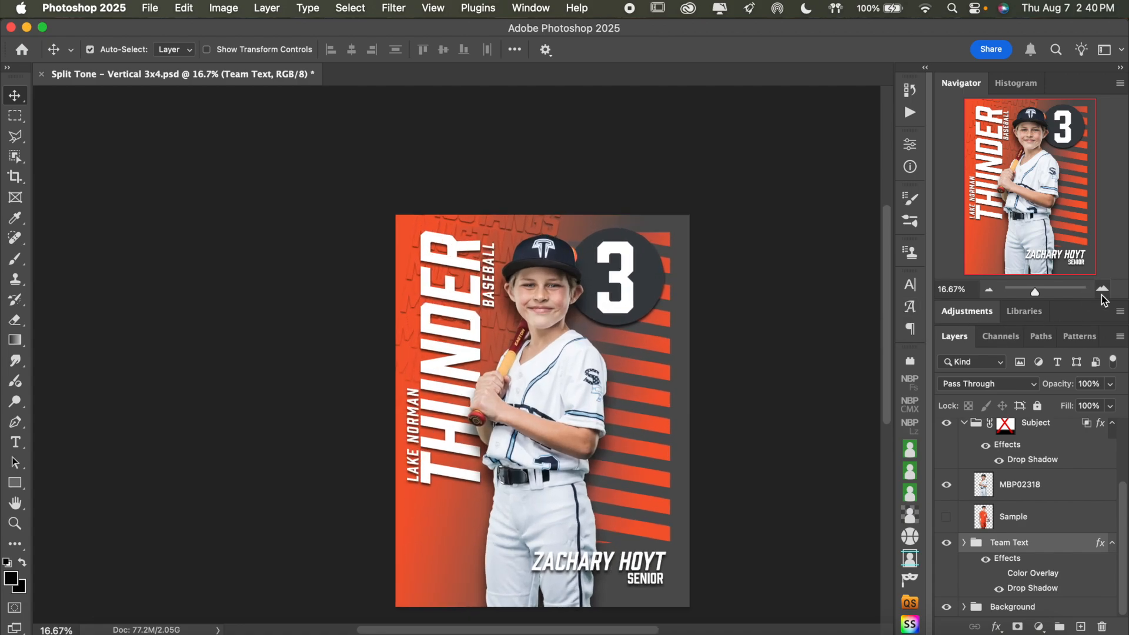
{"action": "scroll", "coordinate": [767, 304], "scroll_direction": "right", "scroll_amount": 2}
{"action": "scroll", "coordinate": [766, 304], "scroll_direction": "up", "scroll_amount": 1}
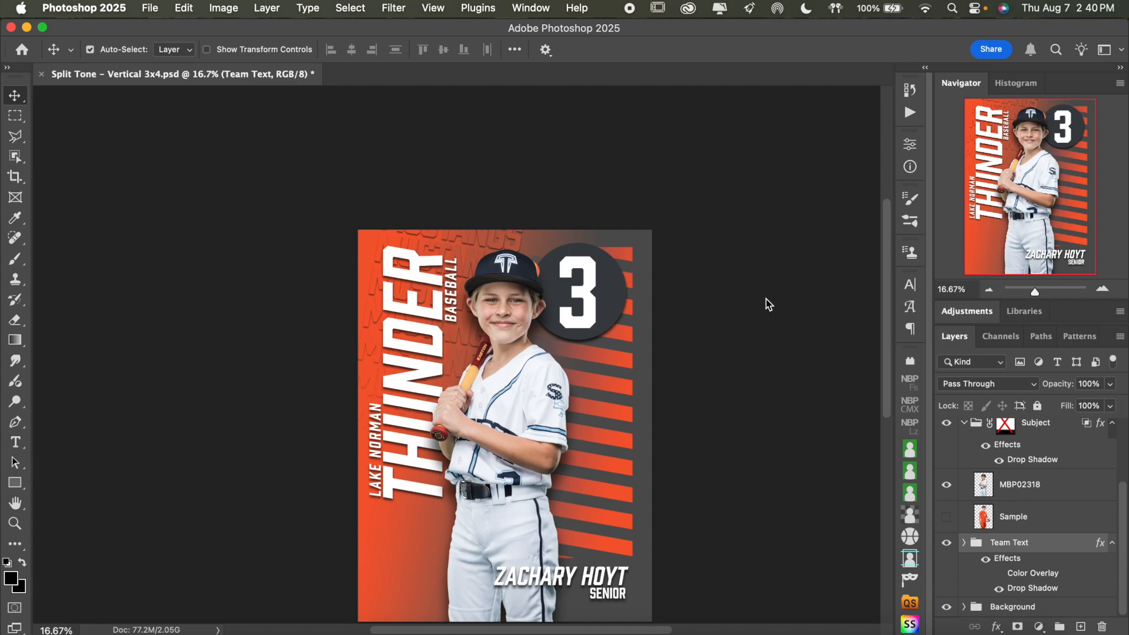
{"action": "scroll", "coordinate": [767, 304], "scroll_direction": "down", "scroll_amount": 2}
{"action": "scroll", "coordinate": [766, 305], "scroll_direction": "right", "scroll_amount": 2}
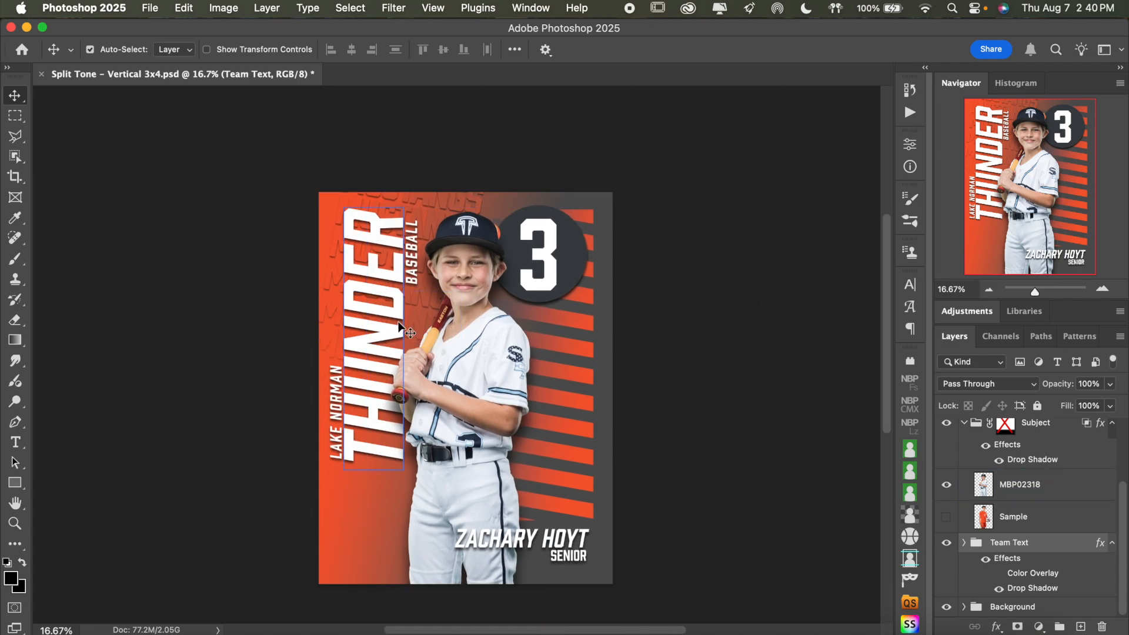
{"action": "left_click_drag", "start_coordinate": [398, 326], "coordinate": [388, 429]}
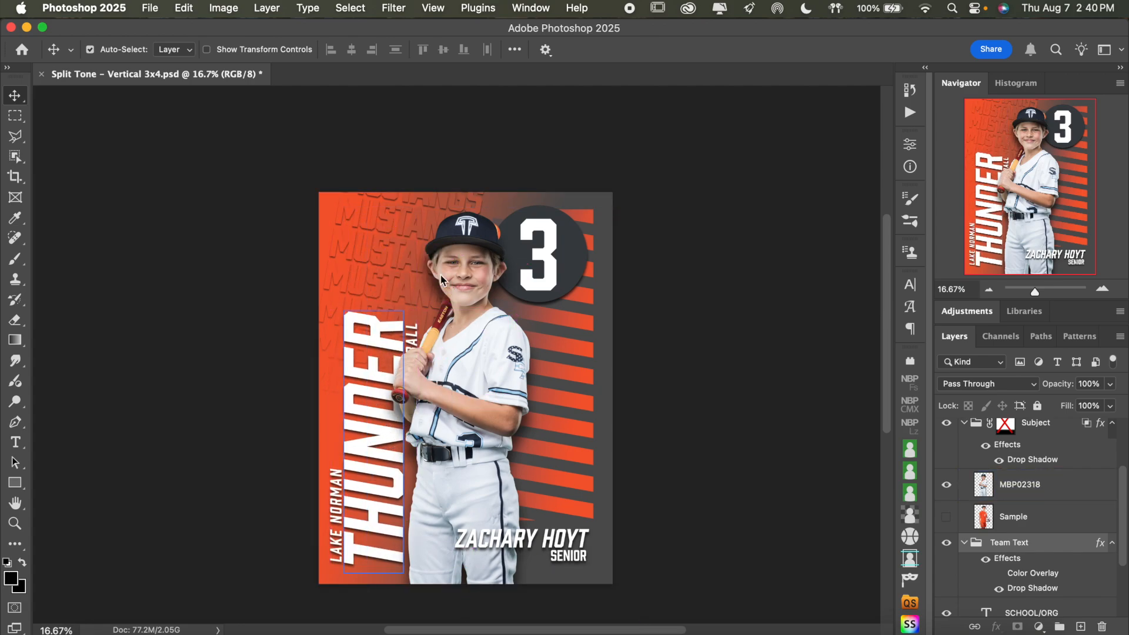
{"action": "left_click_drag", "start_coordinate": [358, 376], "coordinate": [354, 272]}
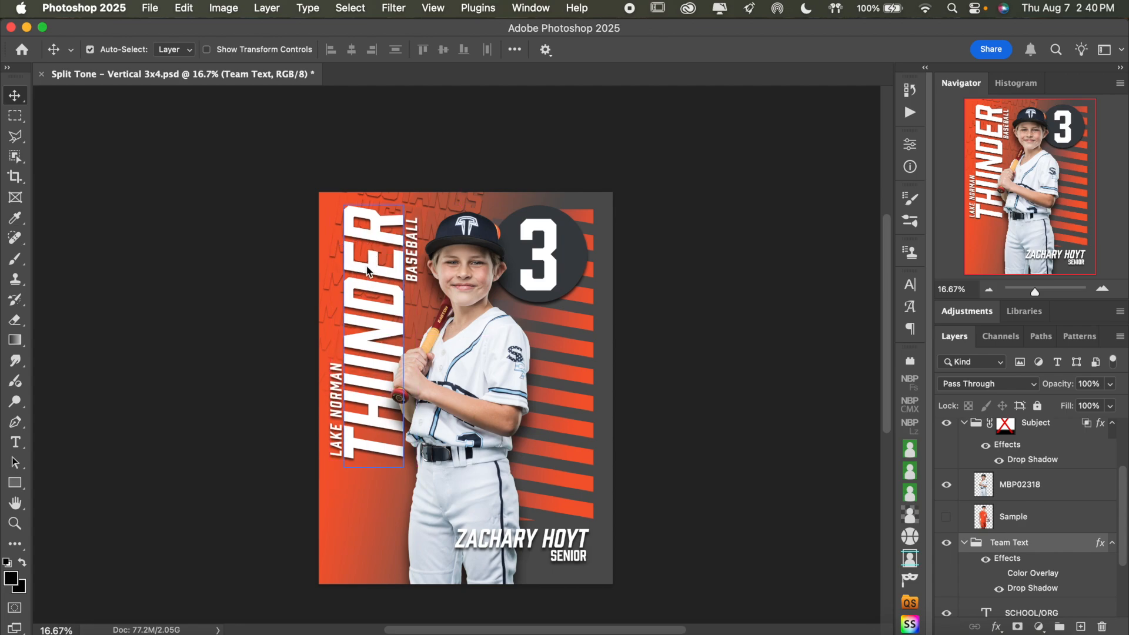
Collapse the Team Text and Subject groups and expand the Background group to reach its contents
{"action": "left_click", "coordinate": [964, 542]}
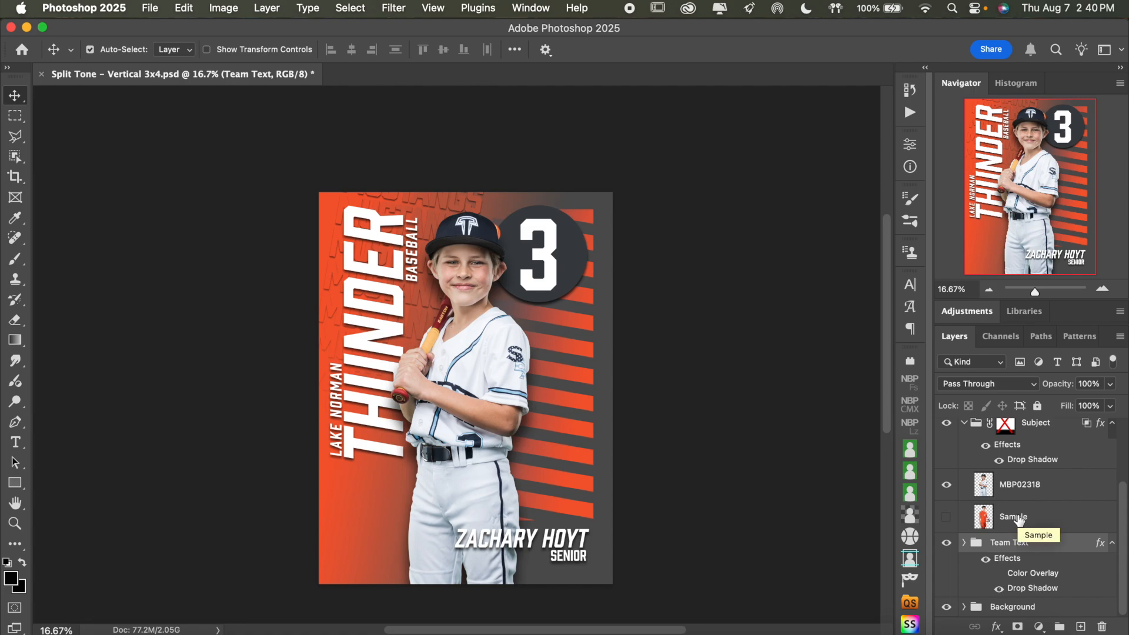
{"action": "left_click", "coordinate": [964, 422]}
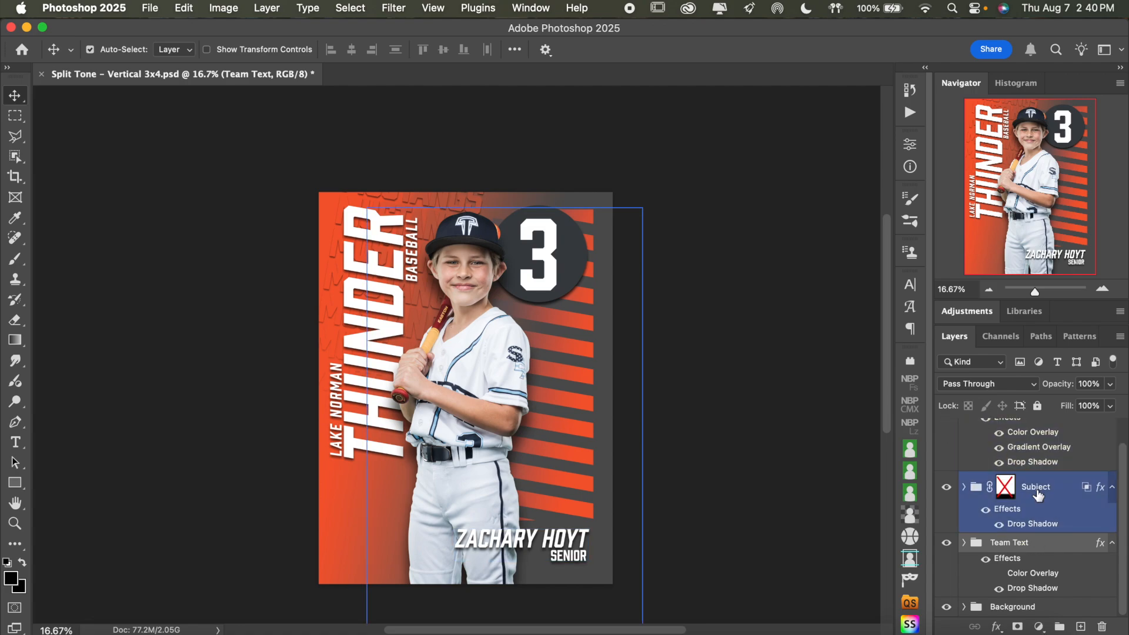
{"action": "left_click", "coordinate": [964, 606]}
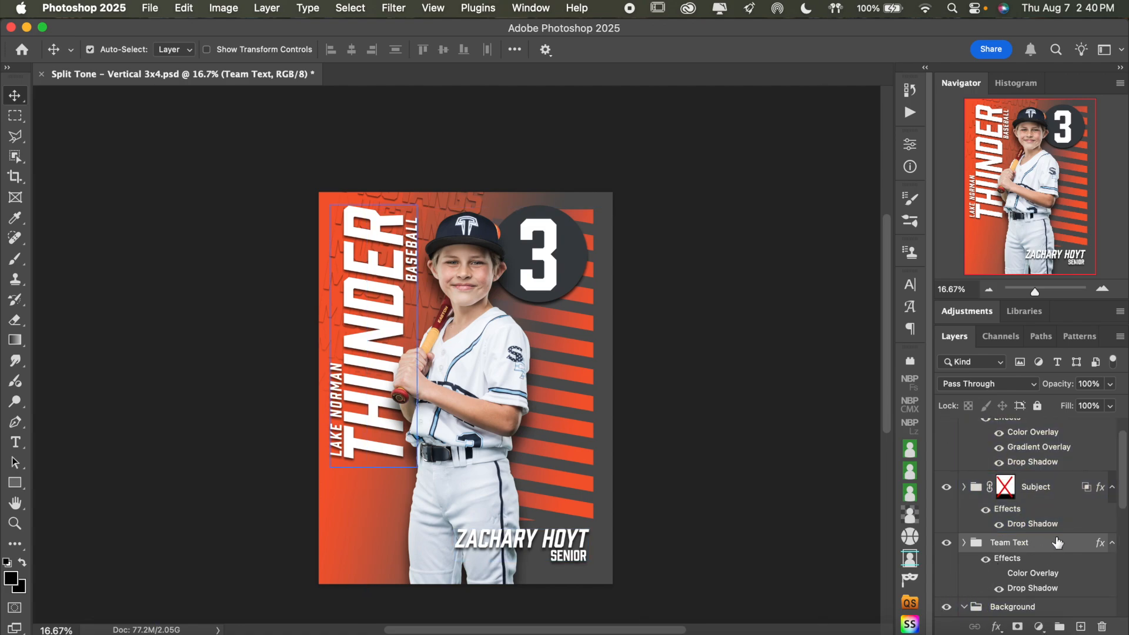
{"action": "scroll", "coordinate": [1035, 564], "scroll_direction": "down", "scroll_amount": 5}
{"action": "scroll", "coordinate": [1057, 542], "scroll_direction": "down", "scroll_amount": 3}
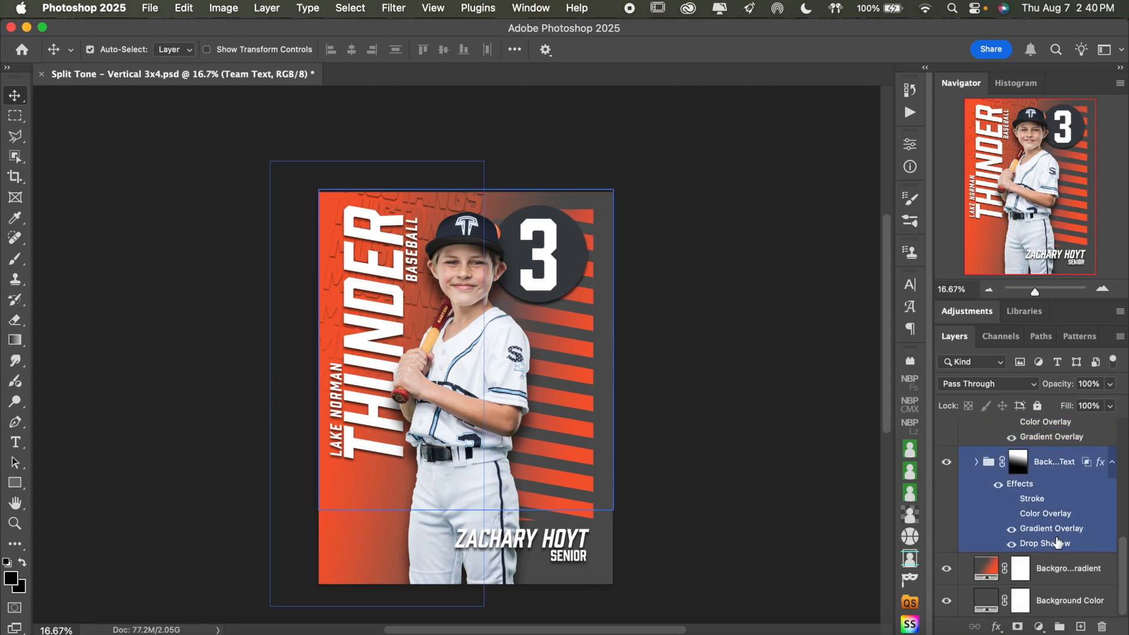
{"action": "scroll", "coordinate": [1057, 541], "scroll_direction": "up", "scroll_amount": 2}
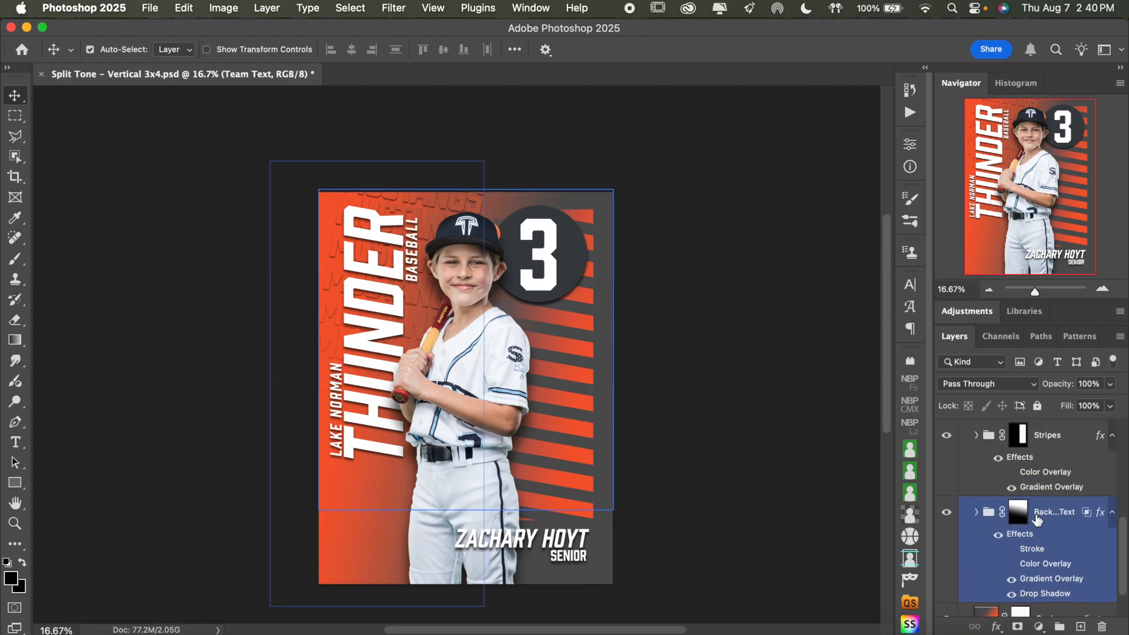
Select the Background Text group inside Background and expand it to show its layers
{"action": "left_click", "coordinate": [1040, 514]}
{"action": "double_click", "coordinate": [1051, 512]}
{"action": "left_click", "coordinate": [1058, 512]}
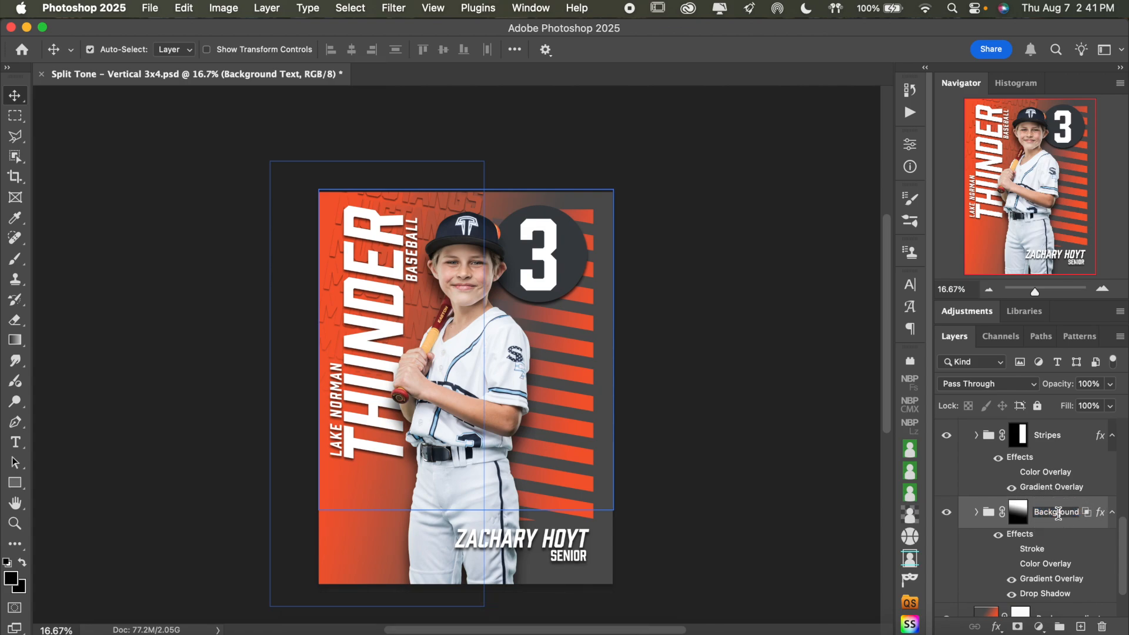
{"action": "left_click", "coordinate": [976, 513]}
{"action": "left_click", "coordinate": [977, 513]}
{"action": "scroll", "coordinate": [1043, 533], "scroll_direction": "down", "scroll_amount": 4}
{"action": "left_click", "coordinate": [1044, 532]}
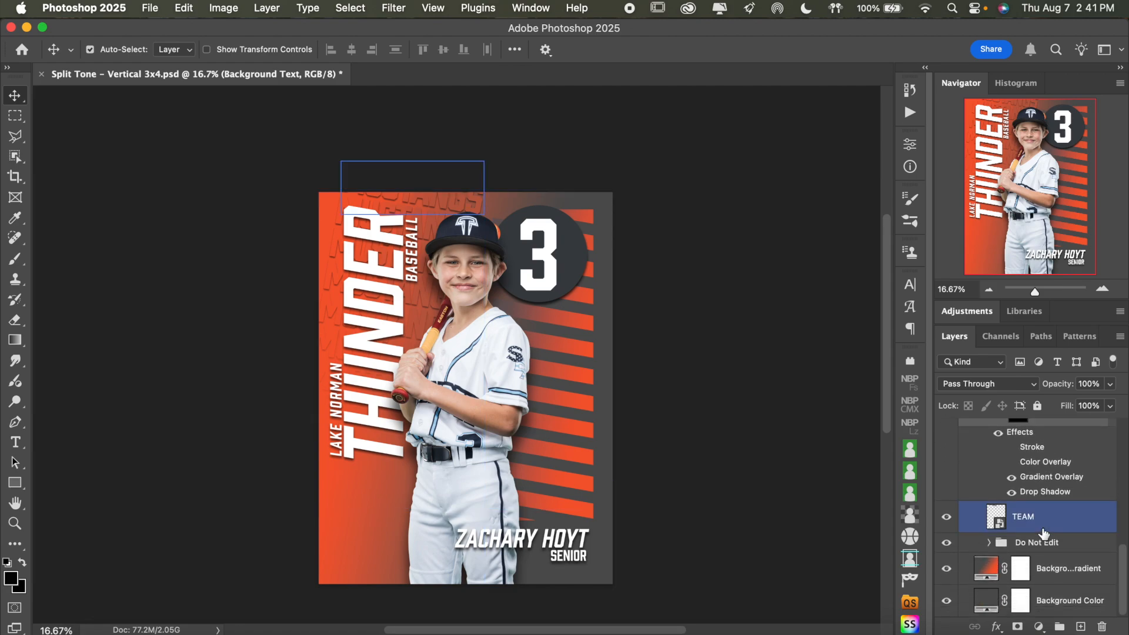
Hide and reshow the Do Not Edit group to check what it contributes to the background
{"action": "left_click", "coordinate": [1029, 541]}
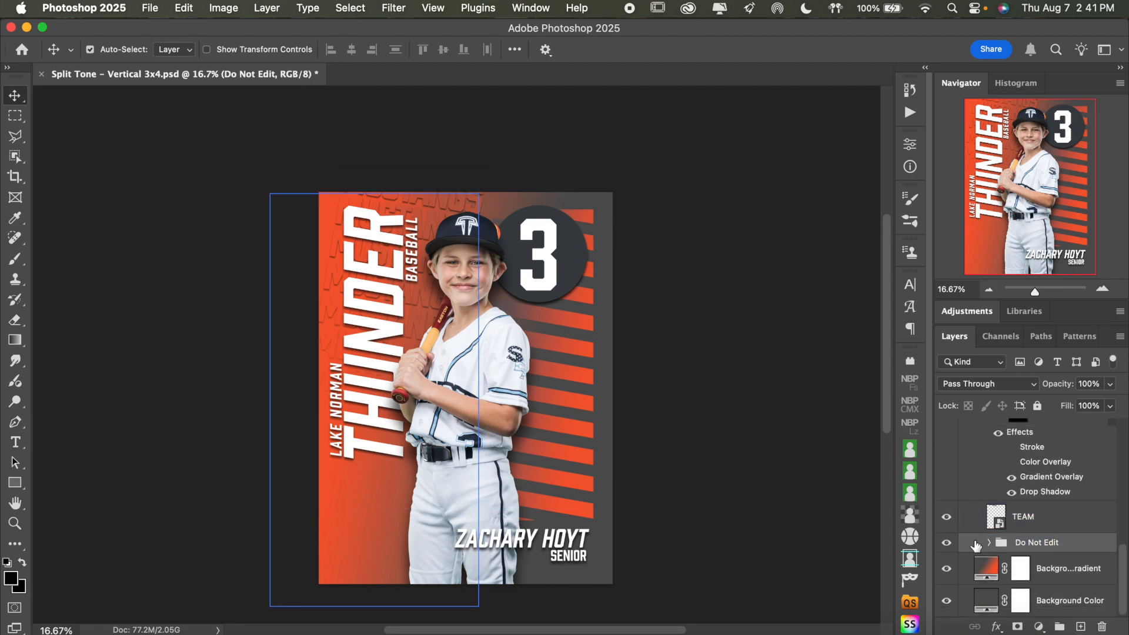
{"action": "left_click", "coordinate": [947, 544]}
{"action": "left_click", "coordinate": [947, 543]}
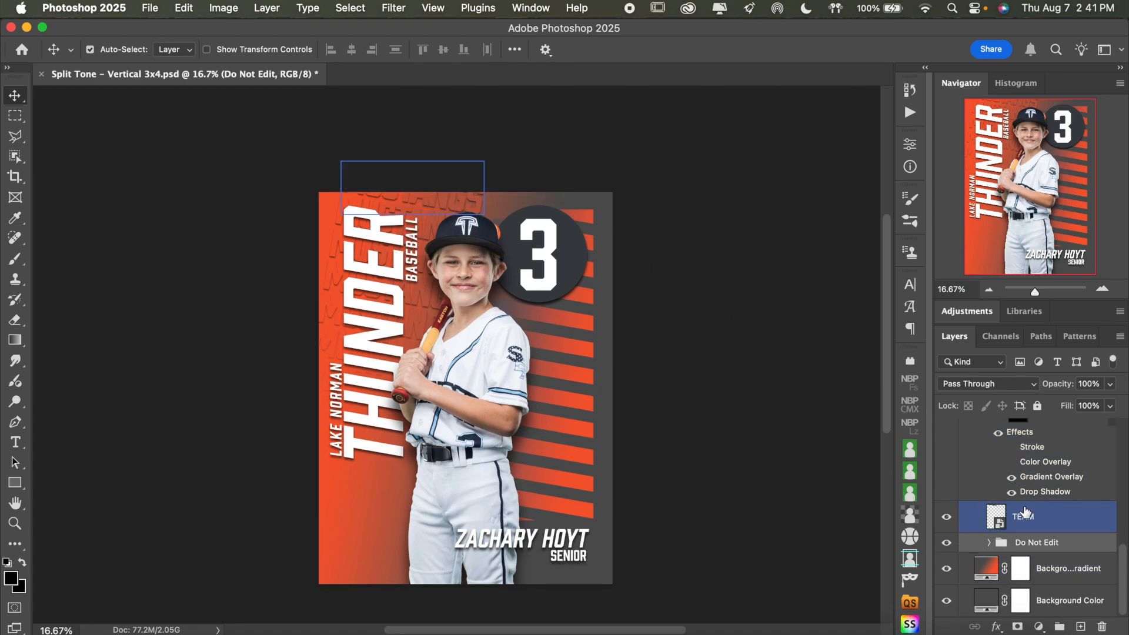
Replace MUSTANGS with THUNDER inside the Background Text group's TEAM smart object, and save and close the smart object
{"action": "left_click", "coordinate": [1023, 517]}
{"action": "double_click", "coordinate": [999, 520]}
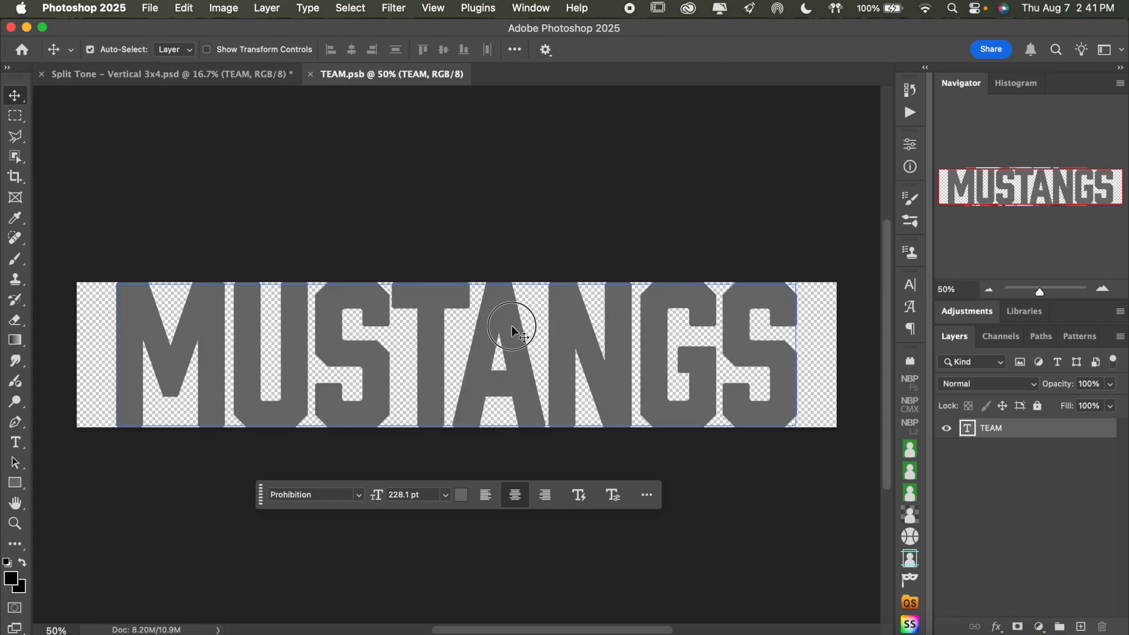
{"action": "double_click", "coordinate": [511, 326]}
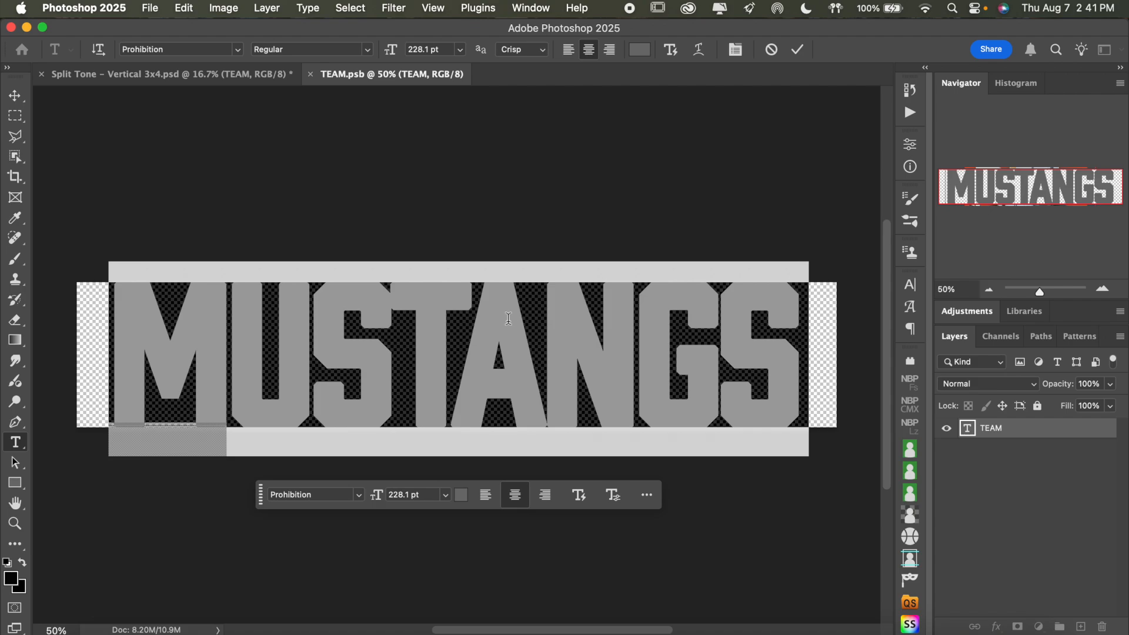
{"action": "type", "text": "THUND"}
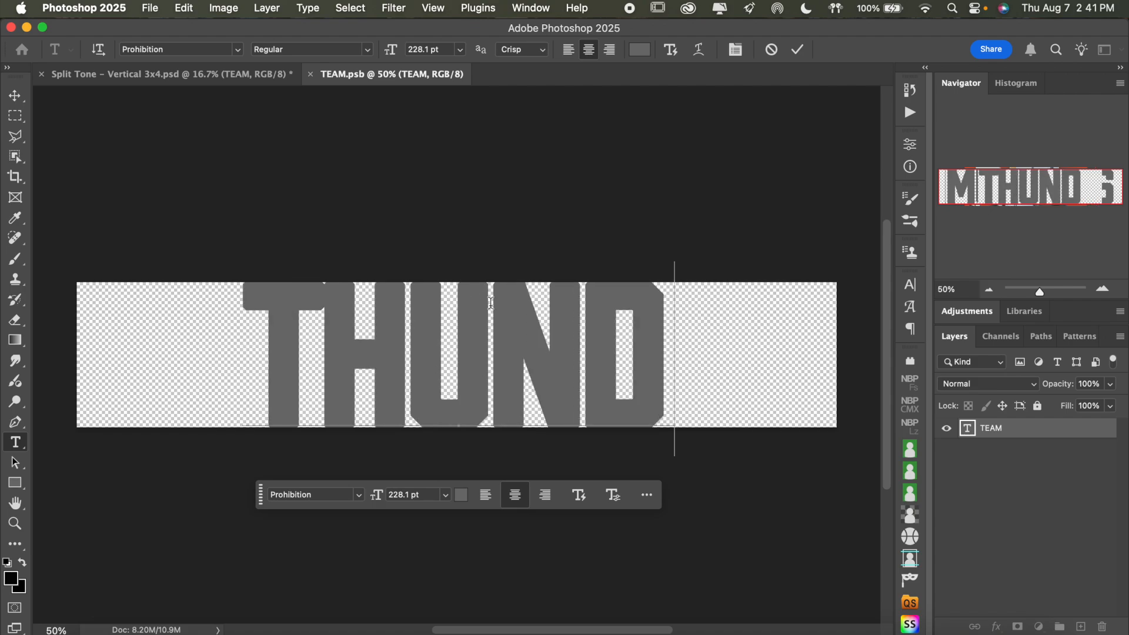
{"action": "type", "text": "ER"}
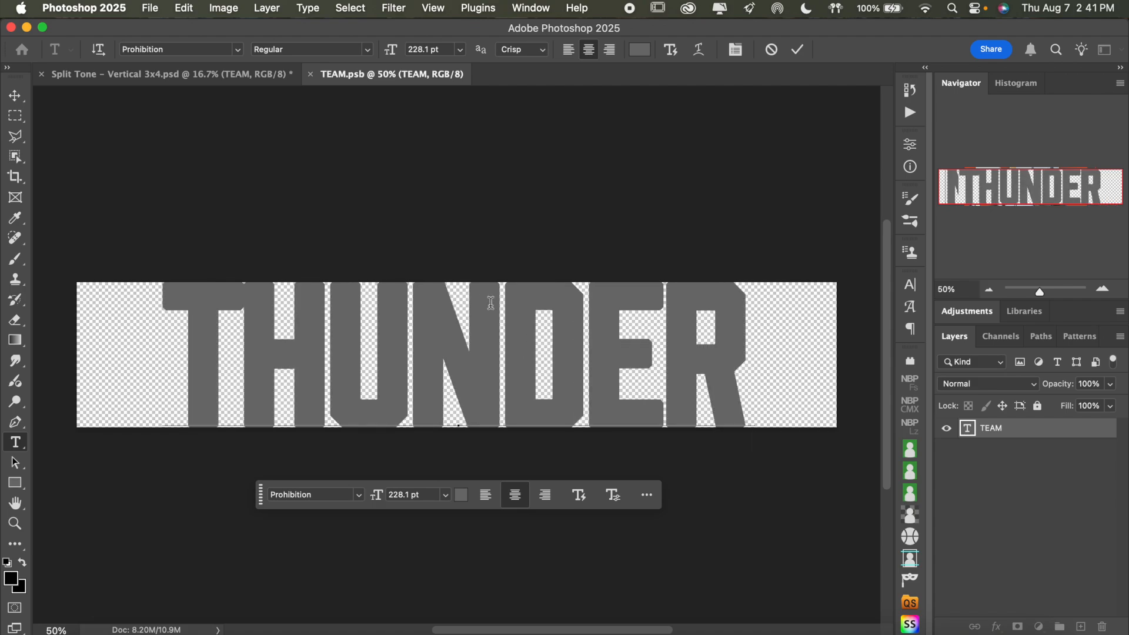
{"action": "left_click", "coordinate": [797, 49]}
{"action": "key", "text": "v"}
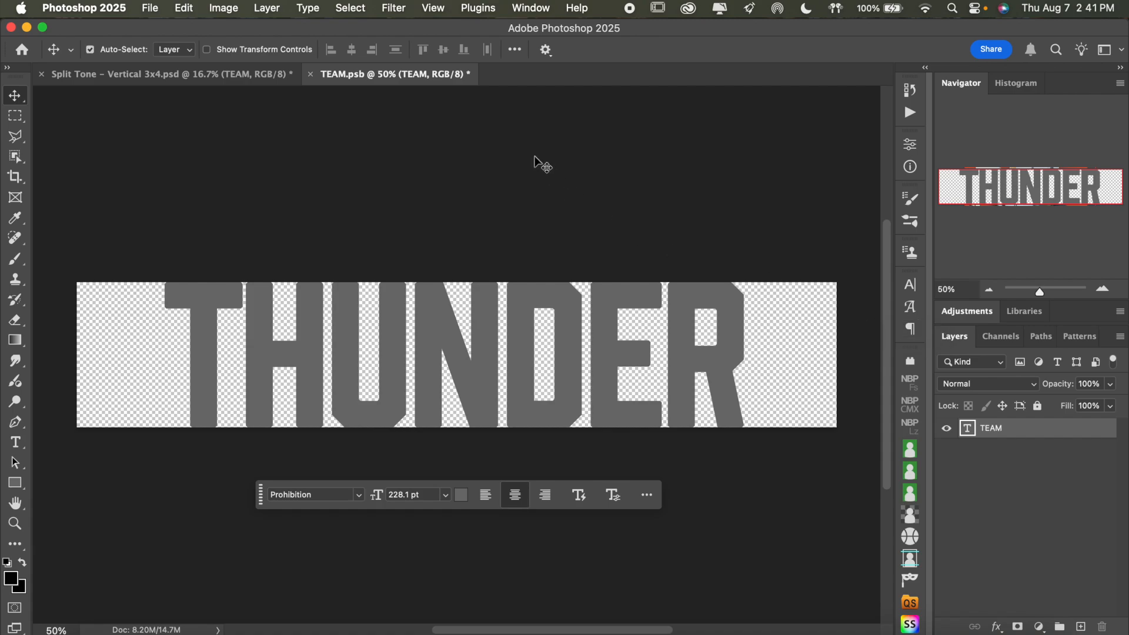
{"action": "key", "text": "super+s"}
{"action": "left_click", "coordinate": [311, 74]}
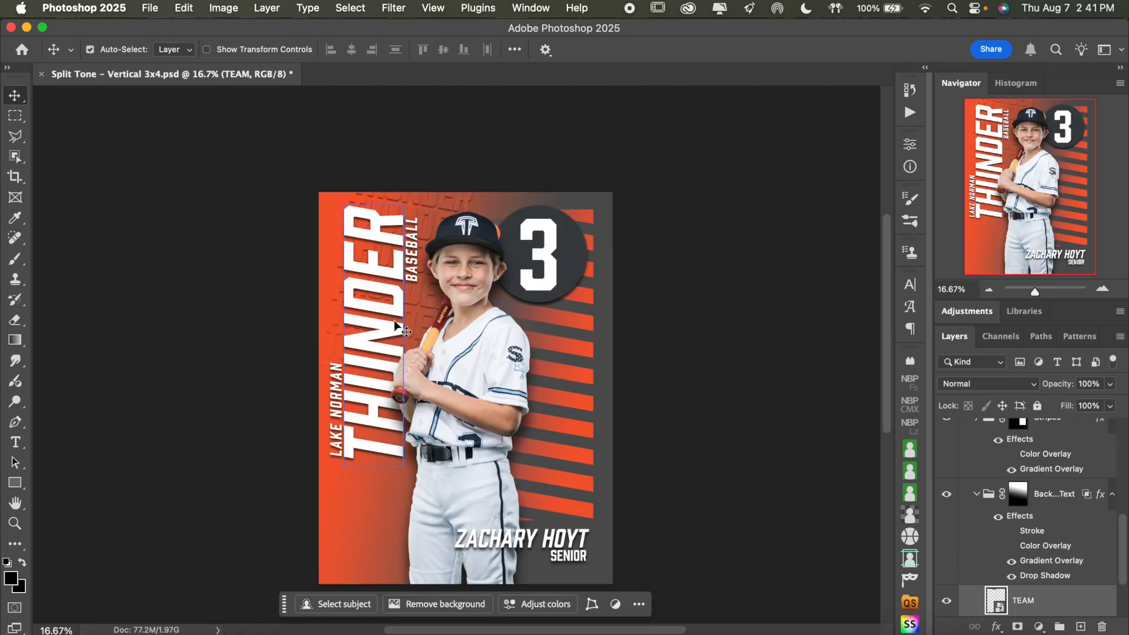
Compare the repeating background text with the Background Text group's layer mask on and off, and leave the mask disabled
{"action": "left_click", "coordinate": [1035, 550]}
{"action": "scroll", "coordinate": [1068, 519], "scroll_direction": "down", "scroll_amount": 3}
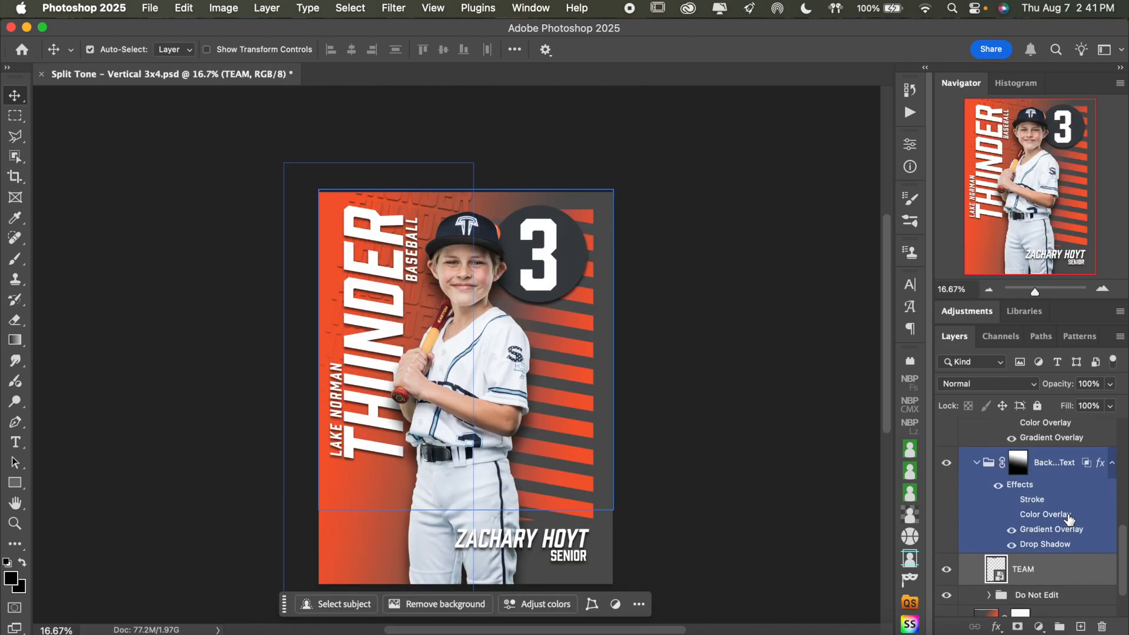
{"action": "left_click", "coordinate": [1019, 458], "text": "shift"}
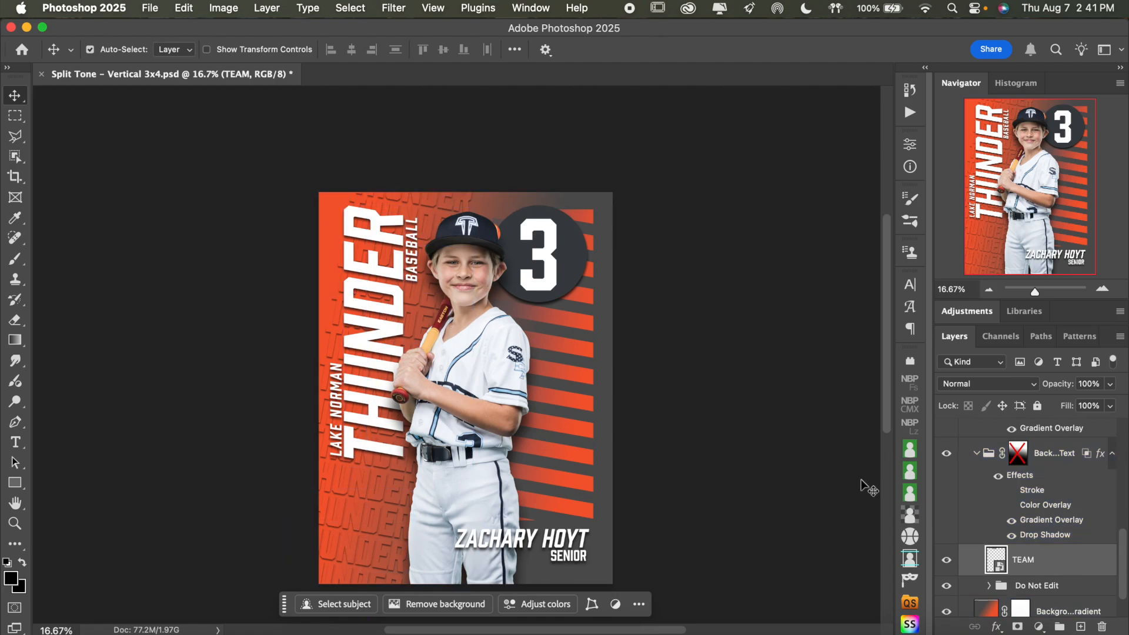
{"action": "left_click", "coordinate": [1020, 456]}
{"action": "left_click", "coordinate": [1019, 456], "text": "shift"}
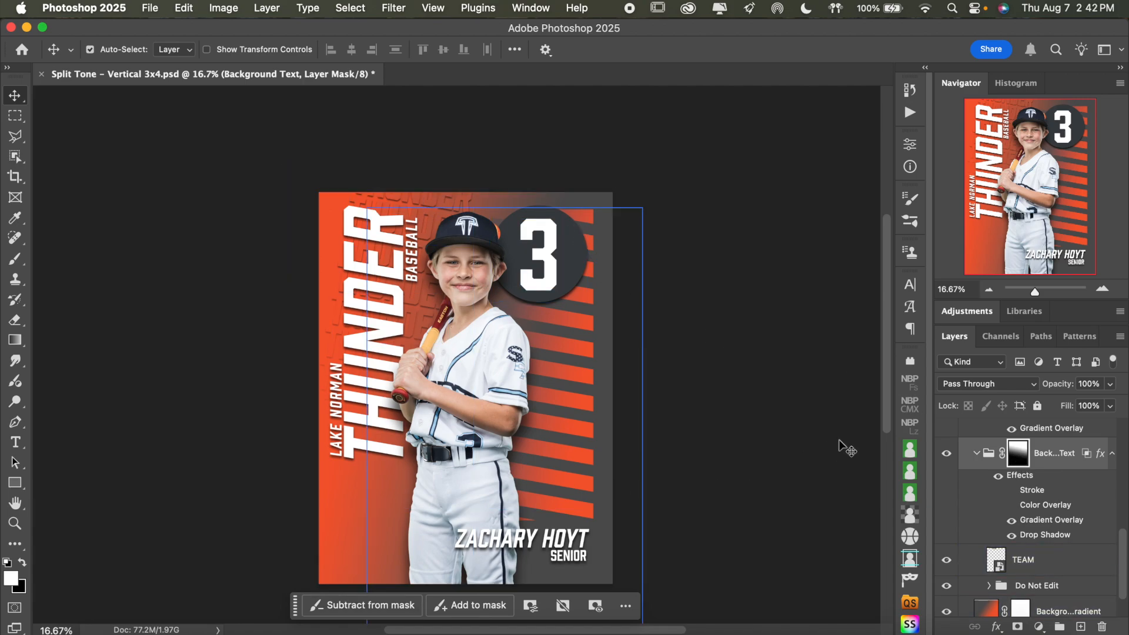
{"action": "left_click", "coordinate": [1020, 453], "text": "shift"}
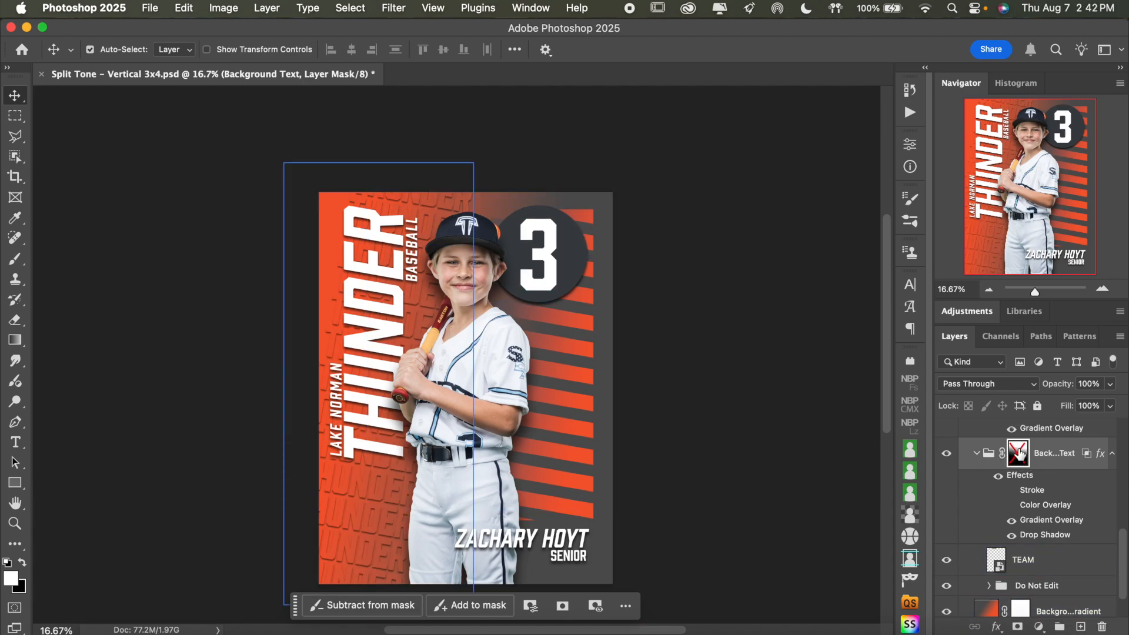
{"action": "scroll", "coordinate": [1020, 455], "scroll_direction": "up", "scroll_amount": 2}
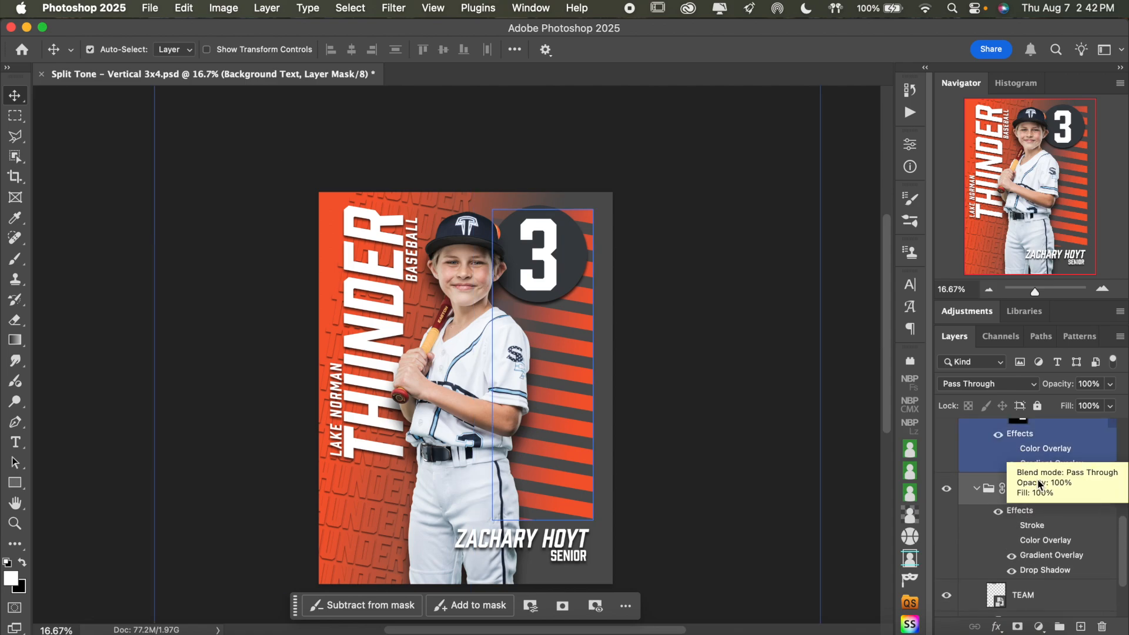
Re-enable the layer mask on the Background Text group
{"action": "left_click", "coordinate": [1018, 488], "text": "shift"}
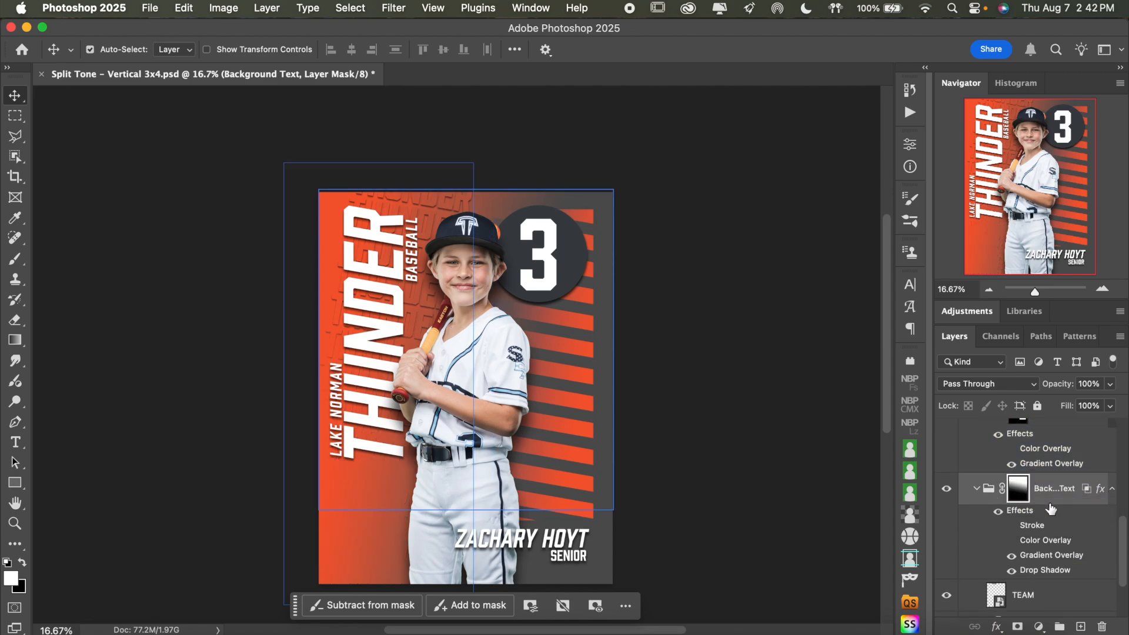
{"action": "scroll", "coordinate": [1050, 507], "scroll_direction": "up", "scroll_amount": 5}
{"action": "scroll", "coordinate": [1050, 509], "scroll_direction": "down", "scroll_amount": 5}
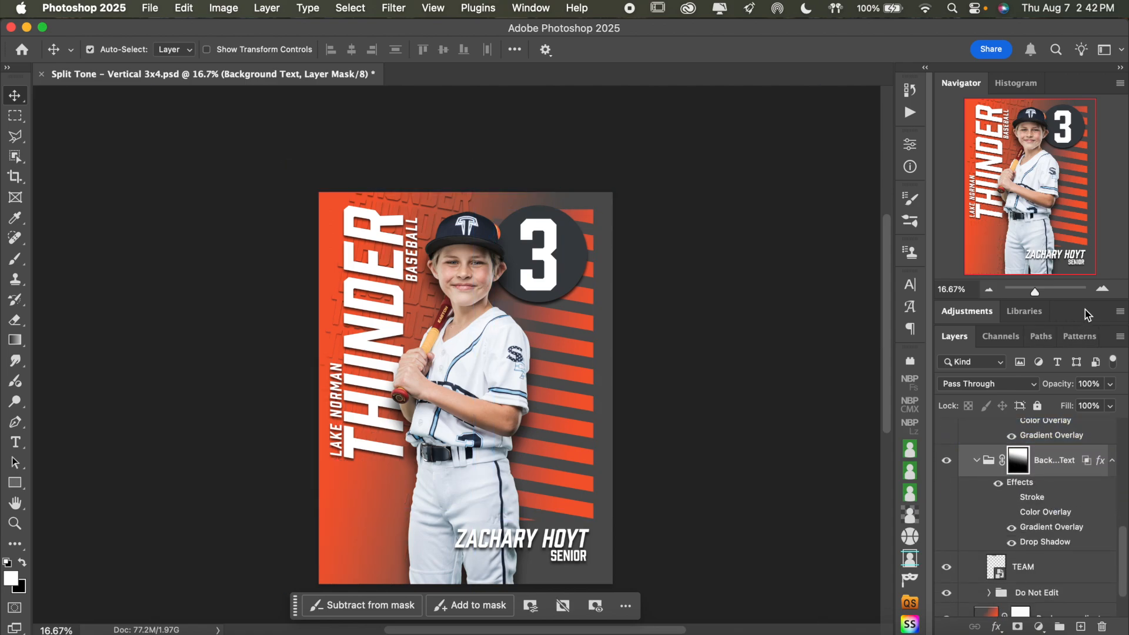
Toggle the Background Text group's Stroke and Drop Shadow effects to compare how they affect the repeating text
{"action": "left_click", "coordinate": [1102, 290]}
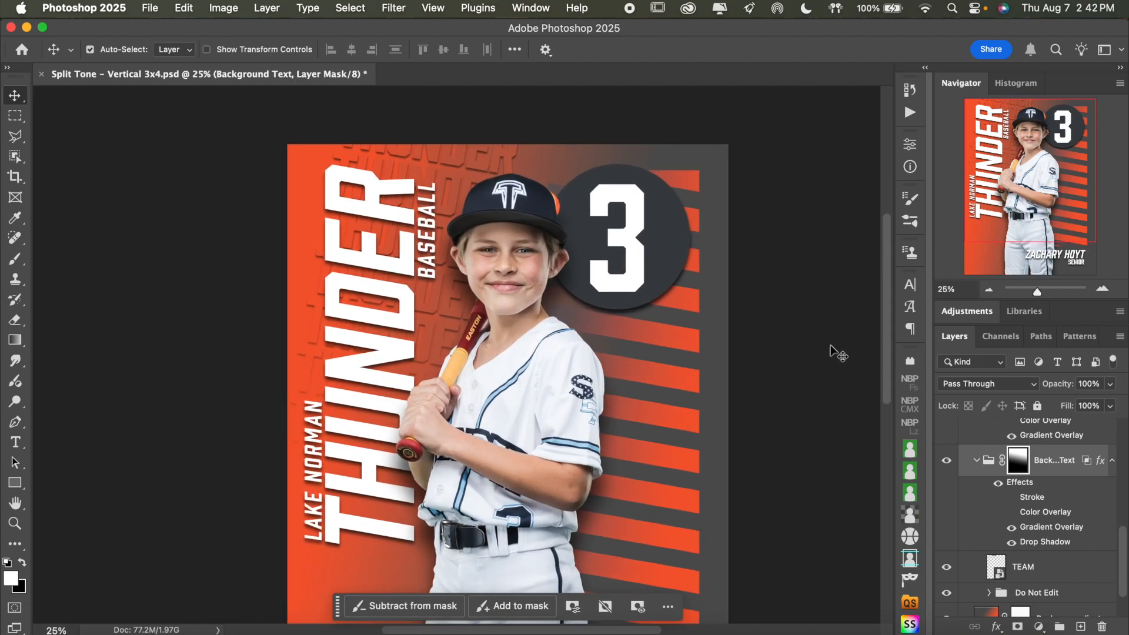
{"action": "left_click", "coordinate": [1011, 498]}
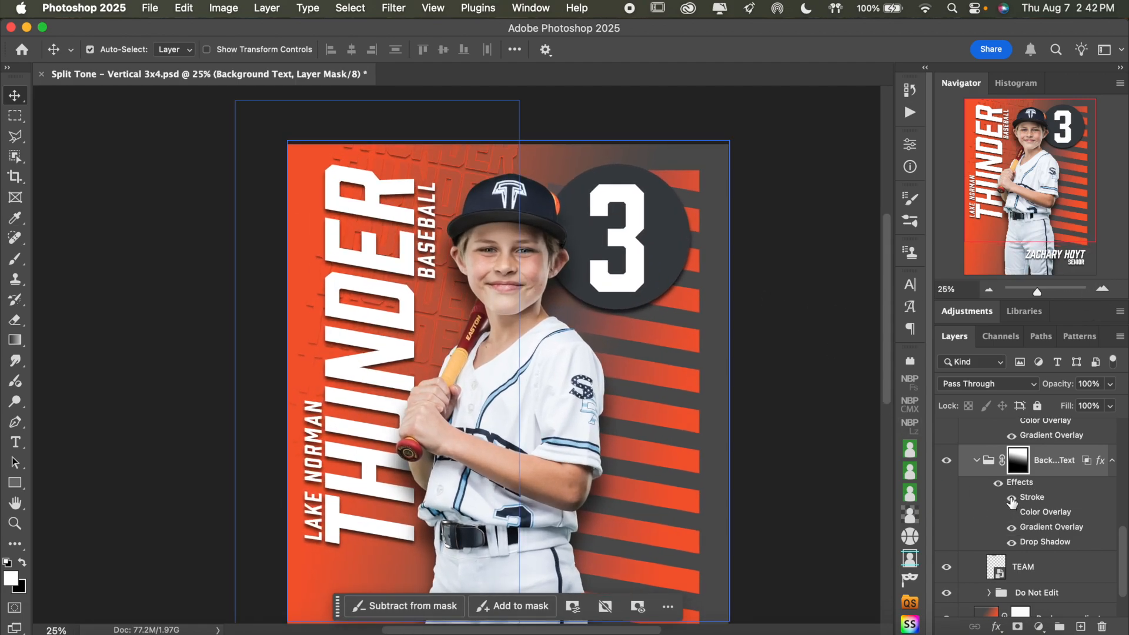
{"action": "left_click", "coordinate": [1011, 499]}
{"action": "left_click", "coordinate": [1011, 543]}
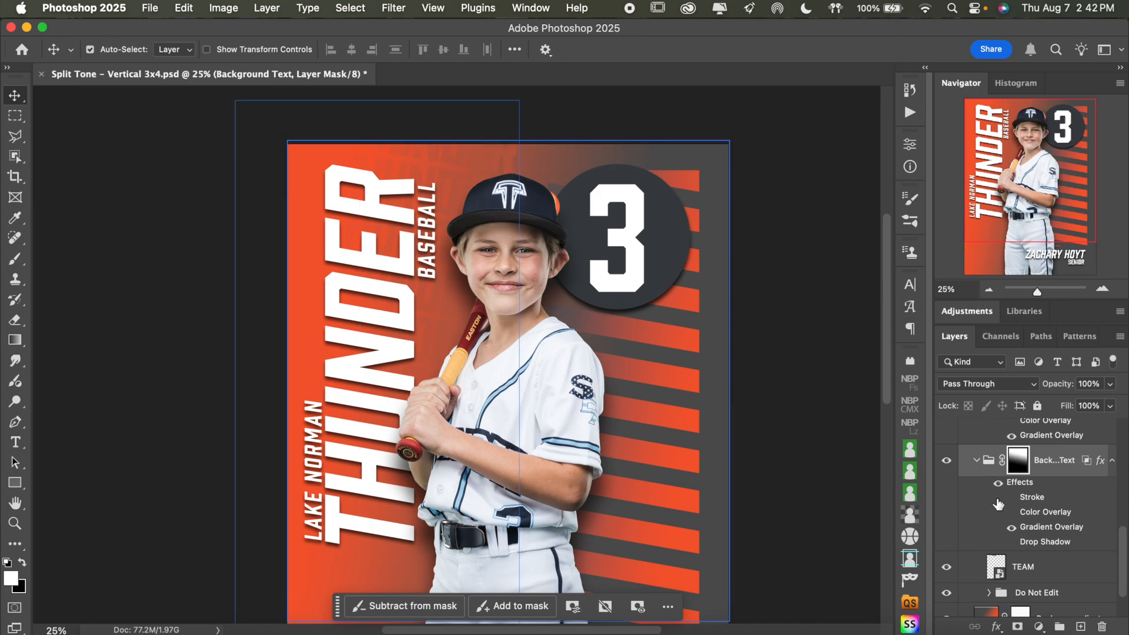
Try lowering the Background Text group's drop shadow opacity to 24%, and discard the layer style changes
{"action": "double_click", "coordinate": [1037, 542]}
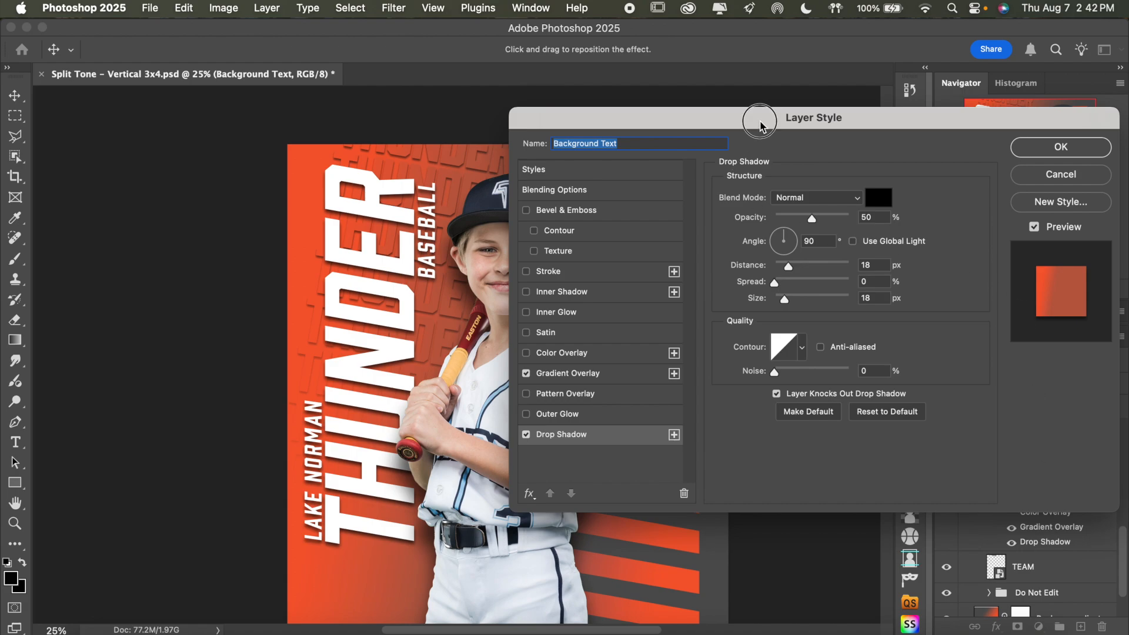
{"action": "left_click_drag", "start_coordinate": [756, 116], "coordinate": [838, 76]}
{"action": "left_click", "coordinate": [667, 389]}
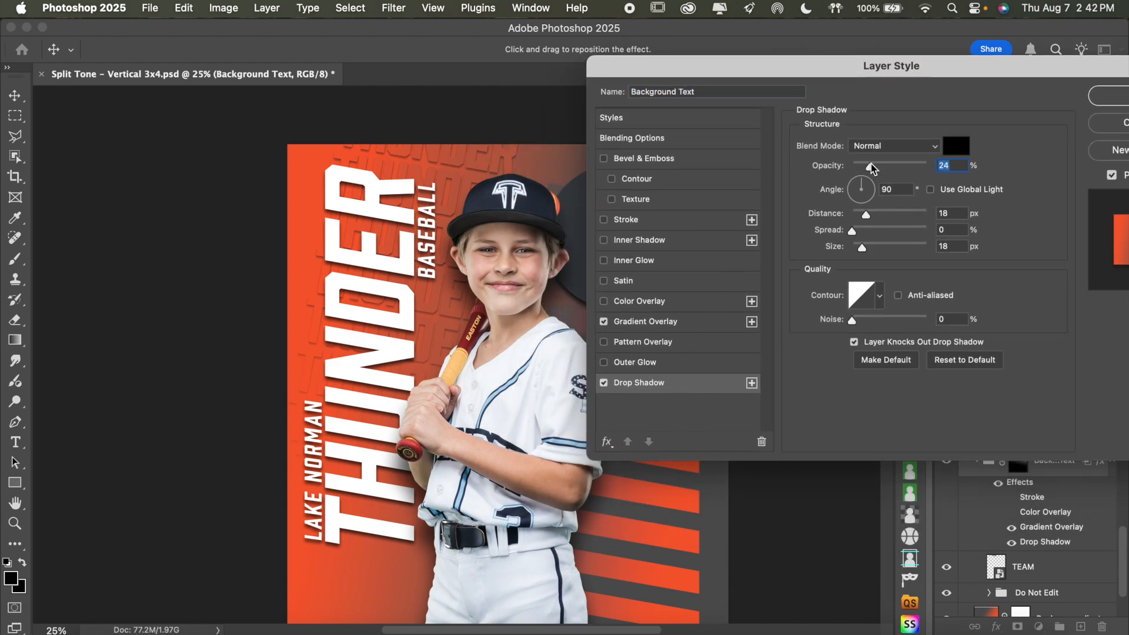
{"action": "left_click", "coordinate": [891, 167]}
{"action": "left_click", "coordinate": [1113, 124]}
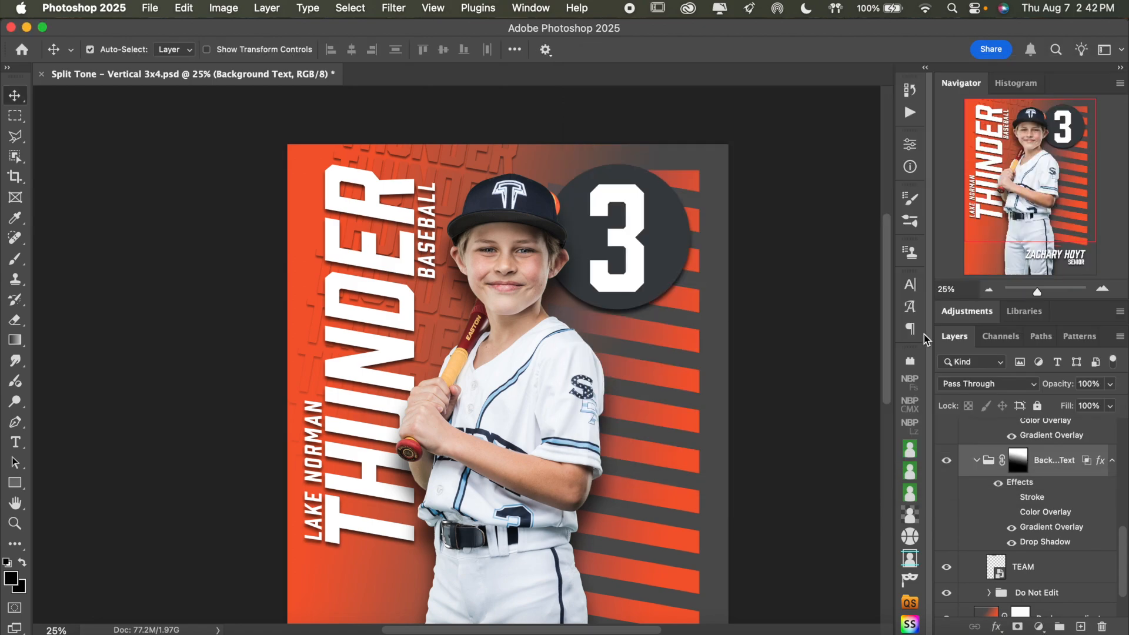
Preview the Sample Logo in place of the NUMBER layer inside the Number Circle group, and restore the original visibility
{"action": "scroll", "coordinate": [757, 420], "scroll_direction": "up", "scroll_amount": 2}
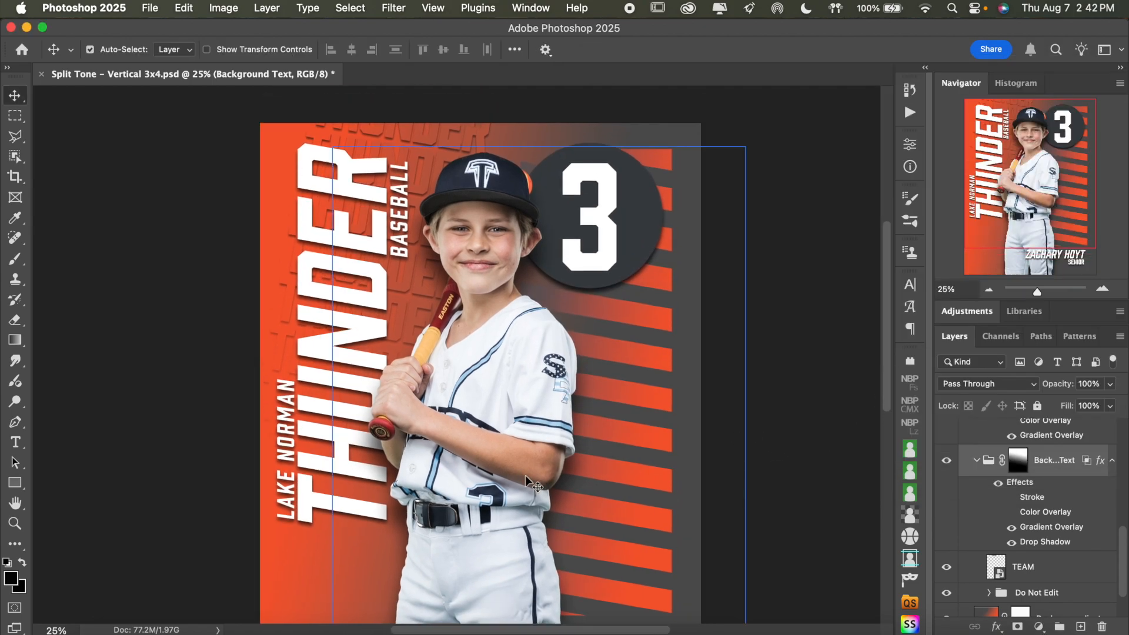
{"action": "left_click", "coordinate": [612, 229]}
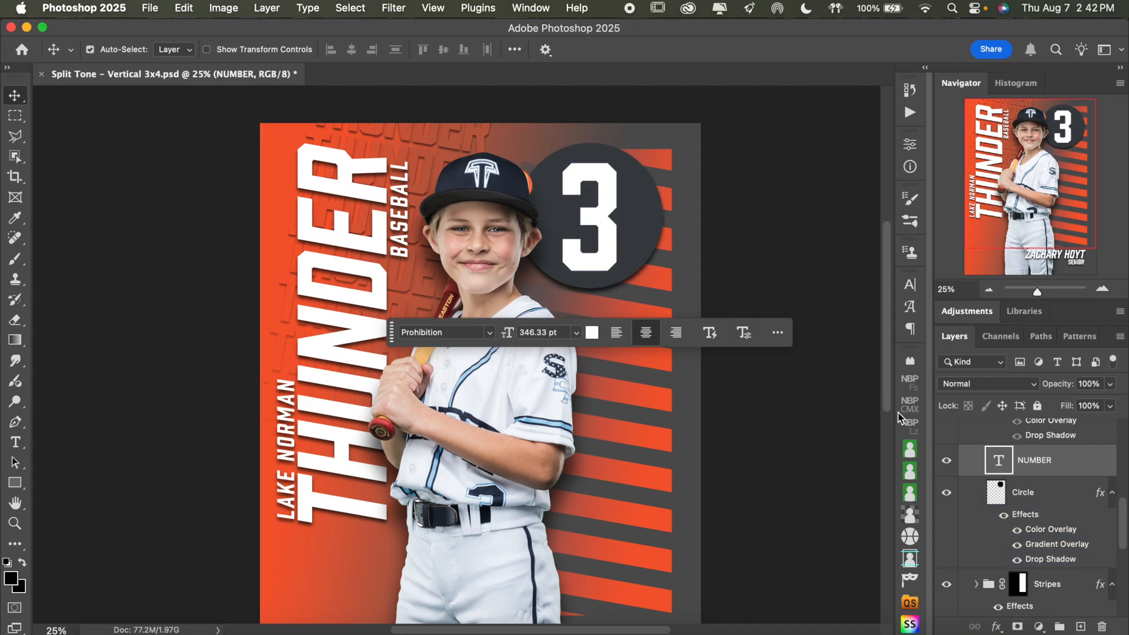
{"action": "scroll", "coordinate": [1048, 500], "scroll_direction": "up", "scroll_amount": 3}
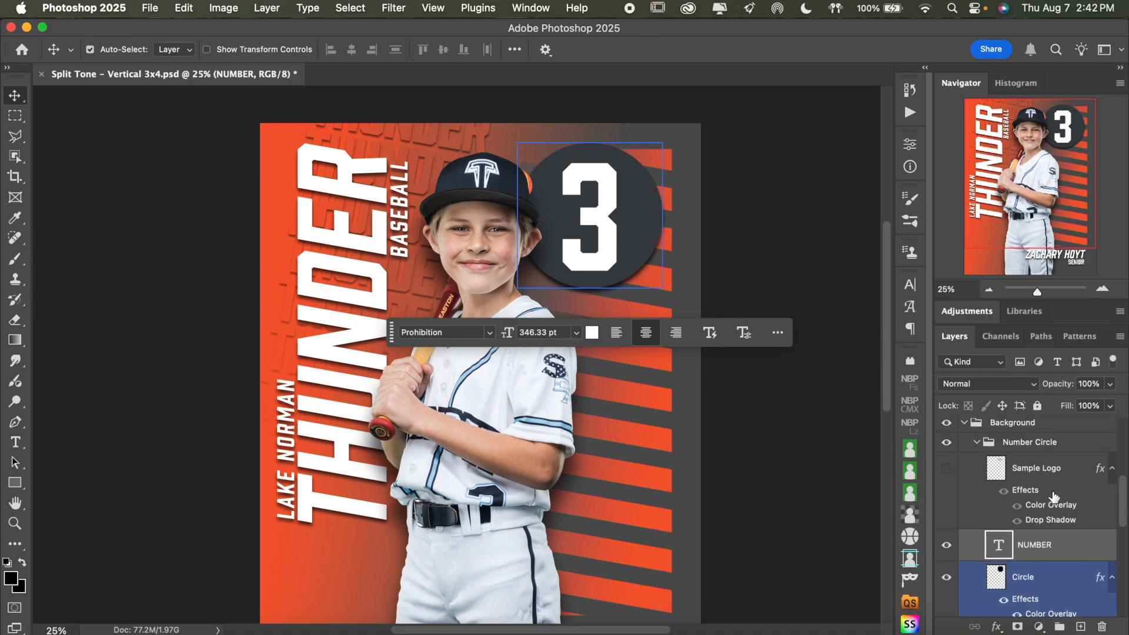
{"action": "left_click", "coordinate": [947, 558]}
{"action": "left_click", "coordinate": [949, 485]}
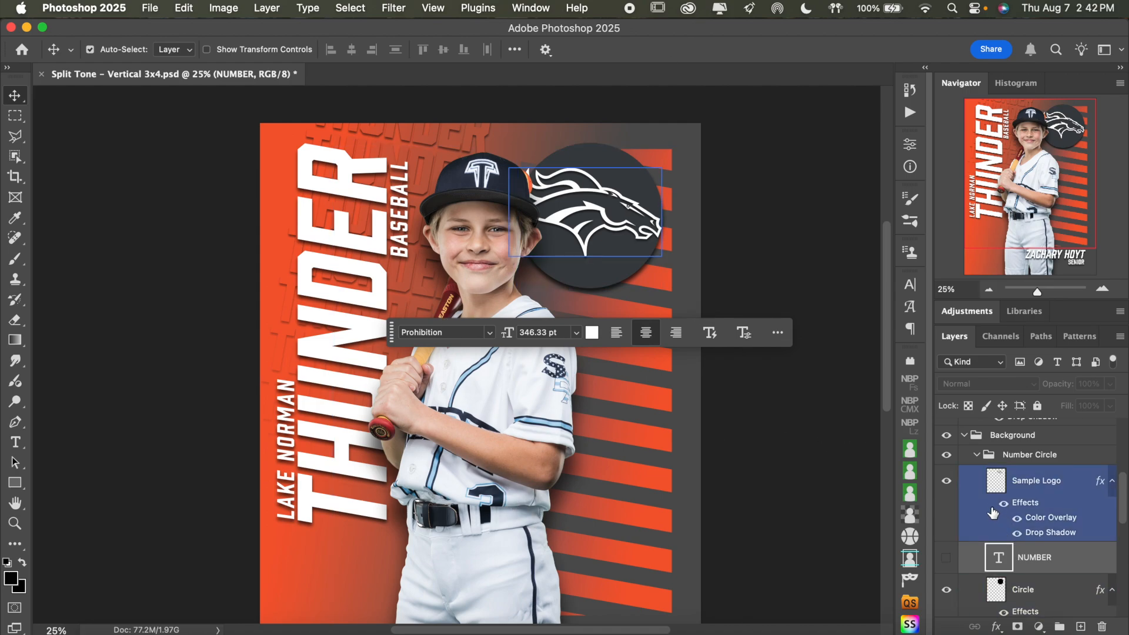
{"action": "left_click", "coordinate": [946, 486]}
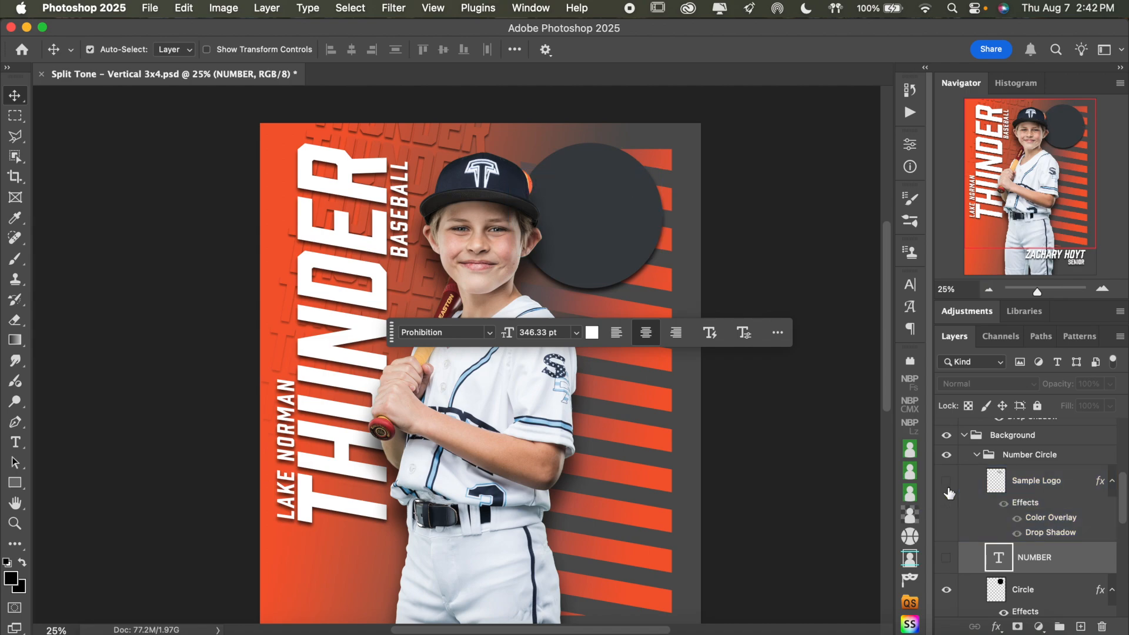
{"action": "left_click", "coordinate": [946, 560]}
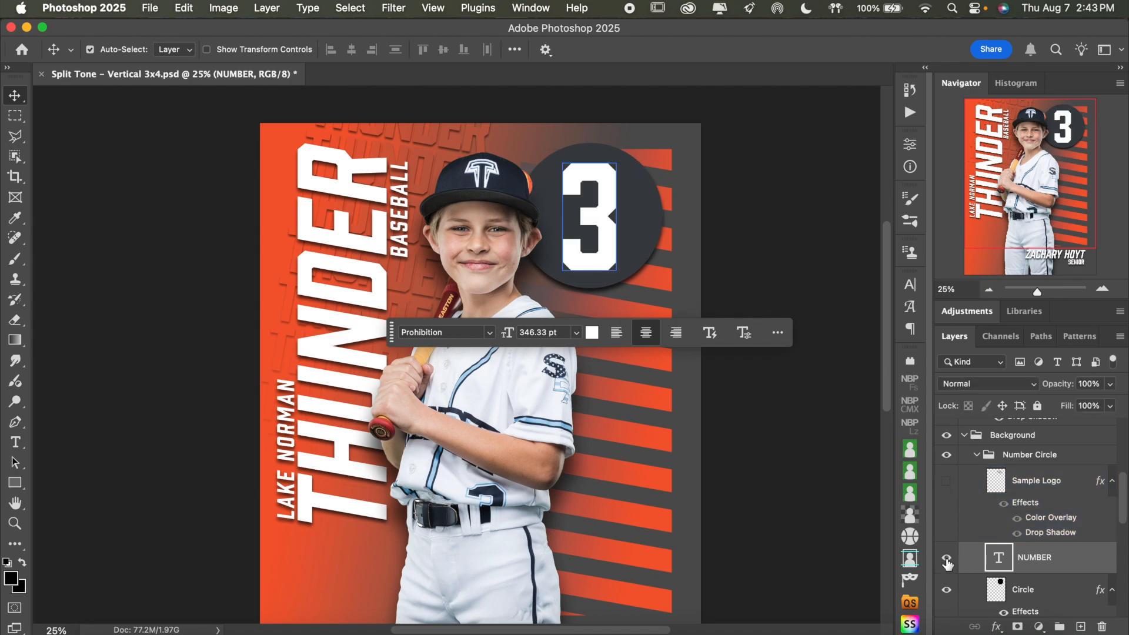
Show the Sample Logo layer and move the NUMBER layer above it in the Number Circle group
{"action": "left_click", "coordinate": [947, 488]}
{"action": "left_click_drag", "start_coordinate": [1035, 545], "coordinate": [1055, 484]}
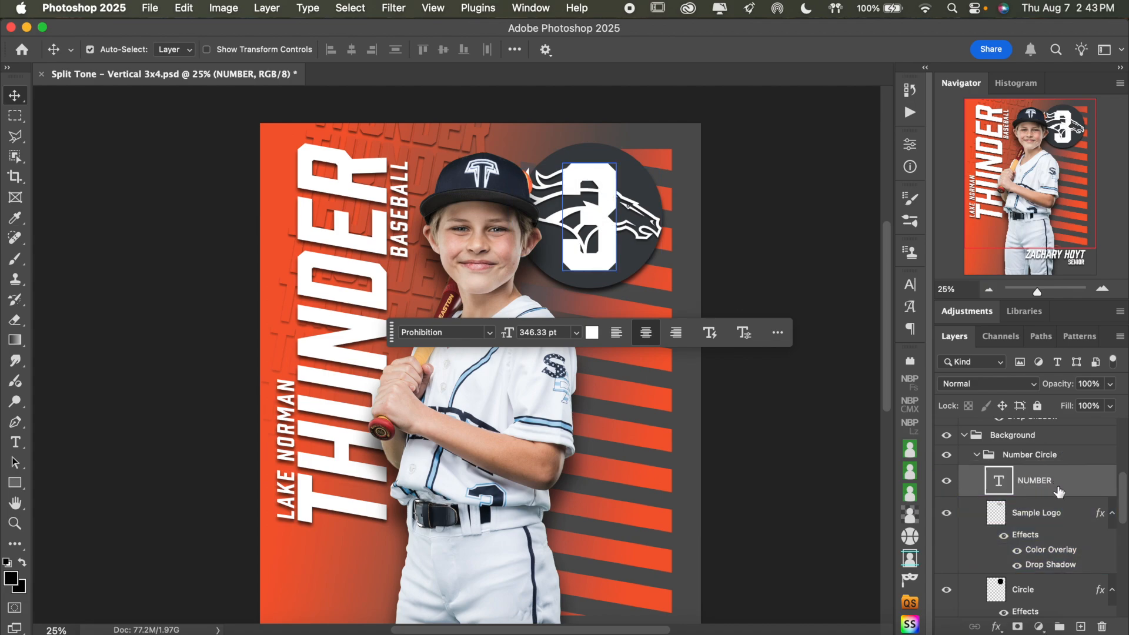
Add a drop shadow to the NUMBER layer and hide the Sample Logo layer beneath it
{"action": "double_click", "coordinate": [1078, 482]}
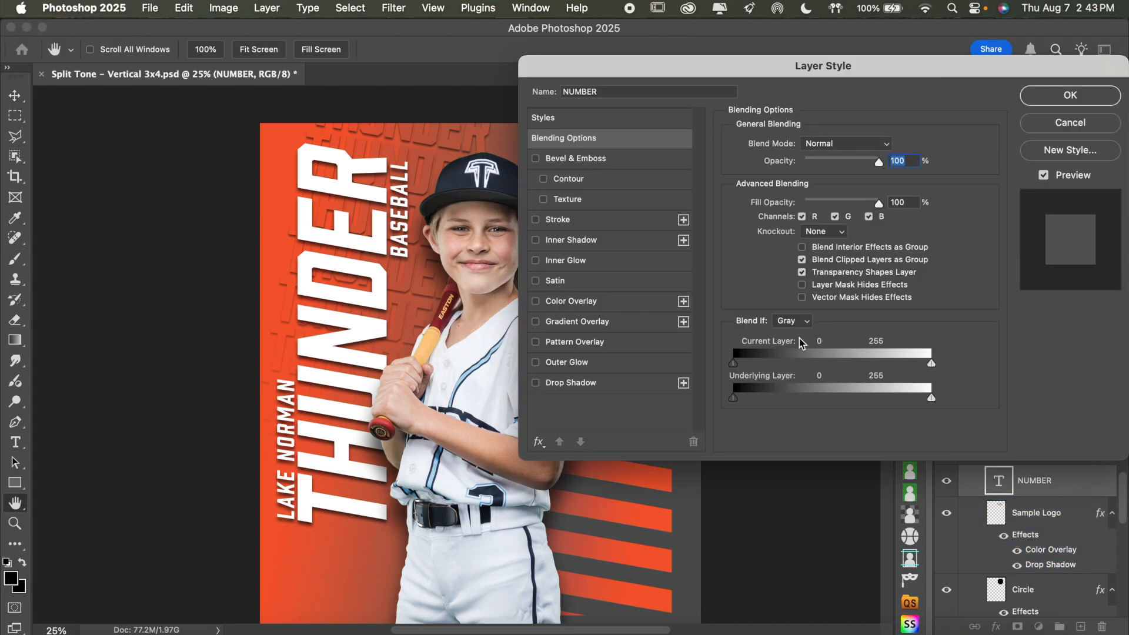
{"action": "left_click", "coordinate": [629, 379]}
{"action": "left_click_drag", "start_coordinate": [650, 68], "coordinate": [824, 75]}
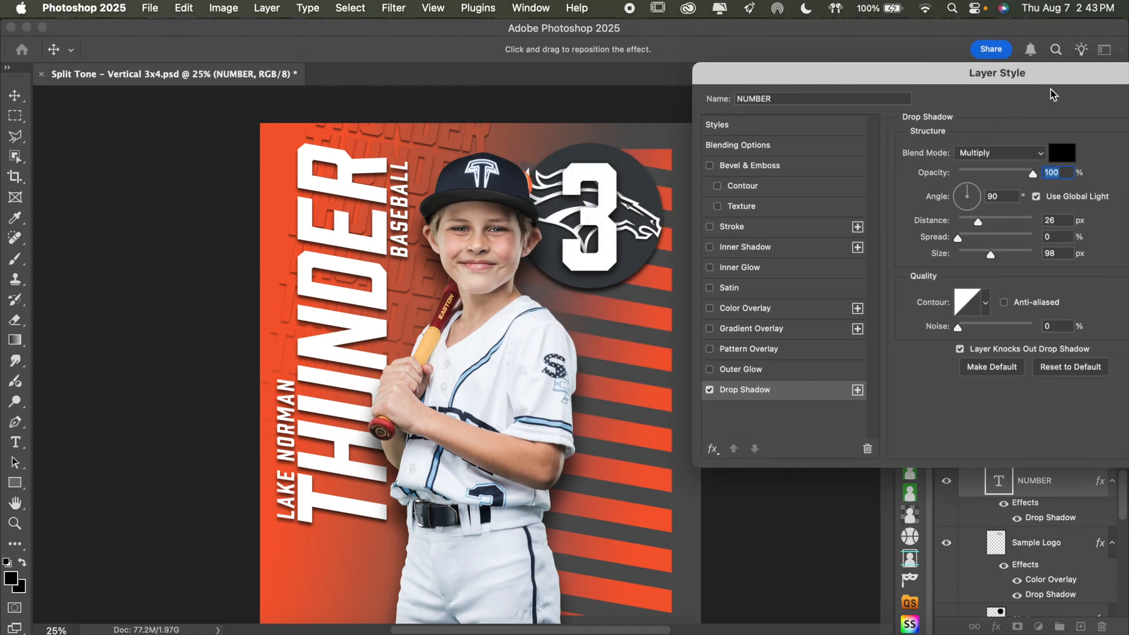
{"action": "left_click_drag", "start_coordinate": [1058, 83], "coordinate": [831, 123]}
{"action": "left_click", "coordinate": [1007, 141]}
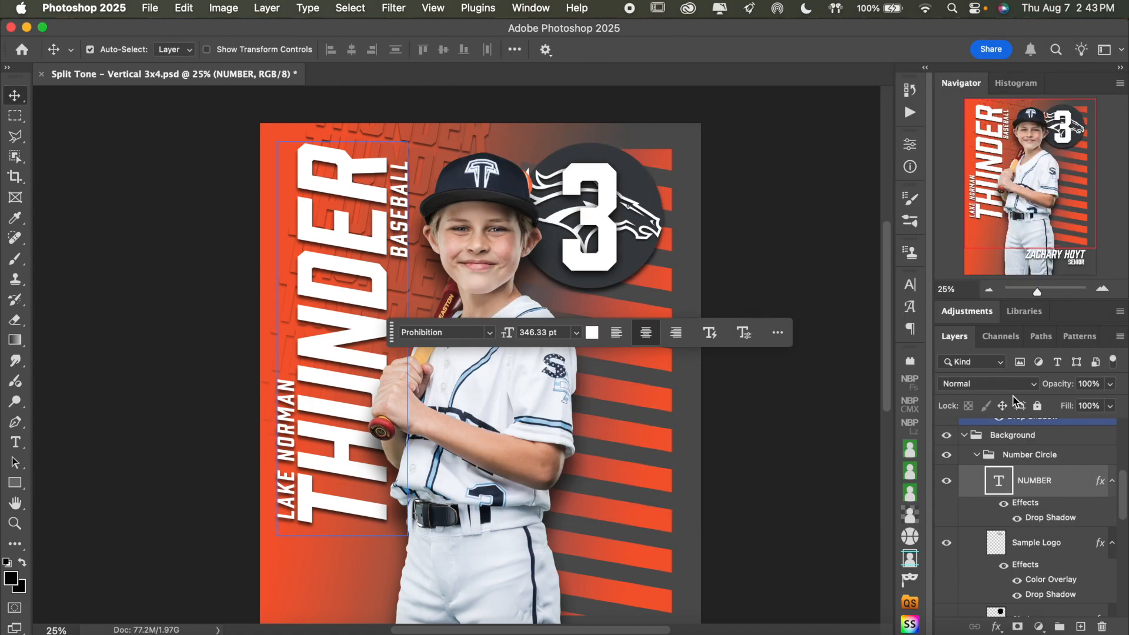
{"action": "left_click", "coordinate": [945, 542]}
{"action": "left_click", "coordinate": [977, 454]}
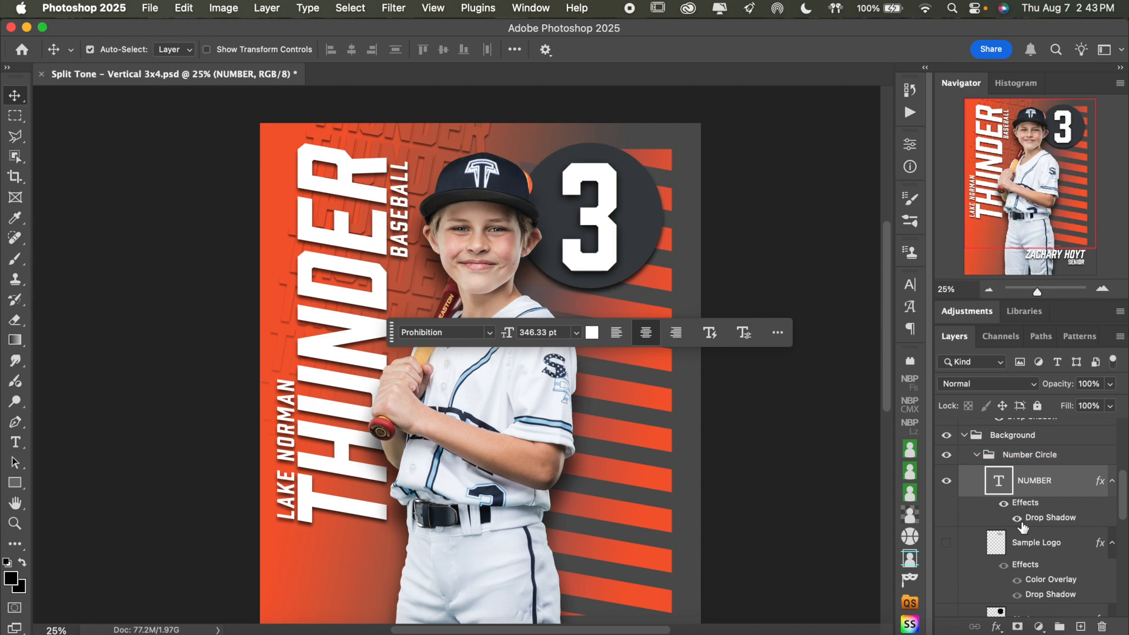
Open the Circle layer's Color Overlay settings and compare the circle with the overlay off and on
{"action": "scroll", "coordinate": [992, 517], "scroll_direction": "down", "scroll_amount": 1}
{"action": "scroll", "coordinate": [991, 518], "scroll_direction": "down", "scroll_amount": 1}
{"action": "left_click", "coordinate": [998, 559]}
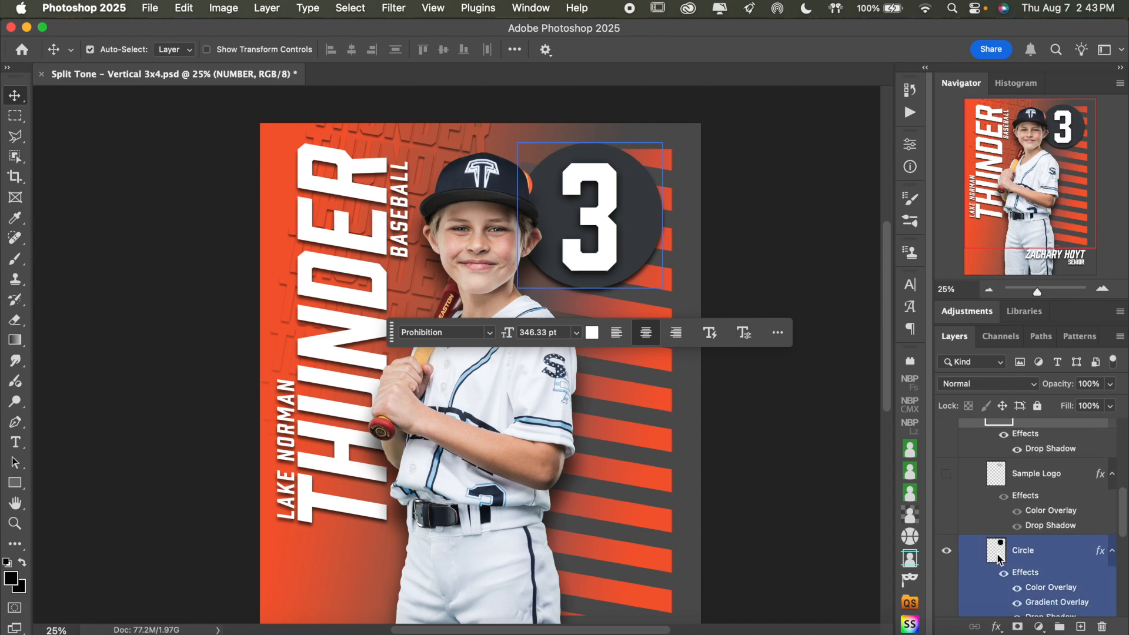
{"action": "scroll", "coordinate": [1058, 565], "scroll_direction": "down", "scroll_amount": 2}
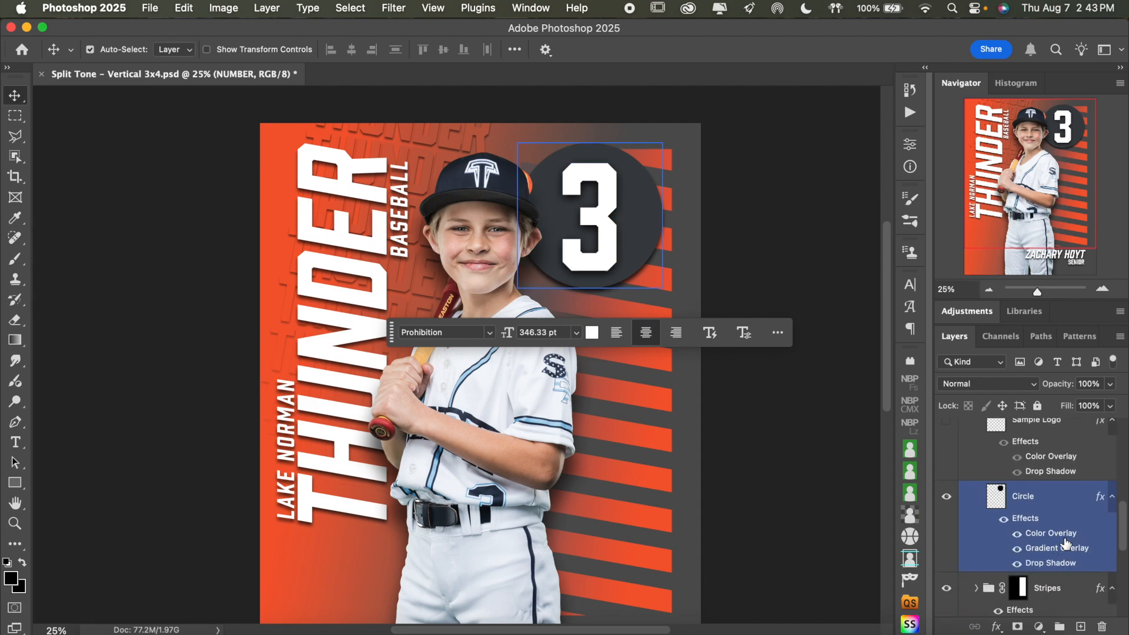
{"action": "double_click", "coordinate": [1068, 540]}
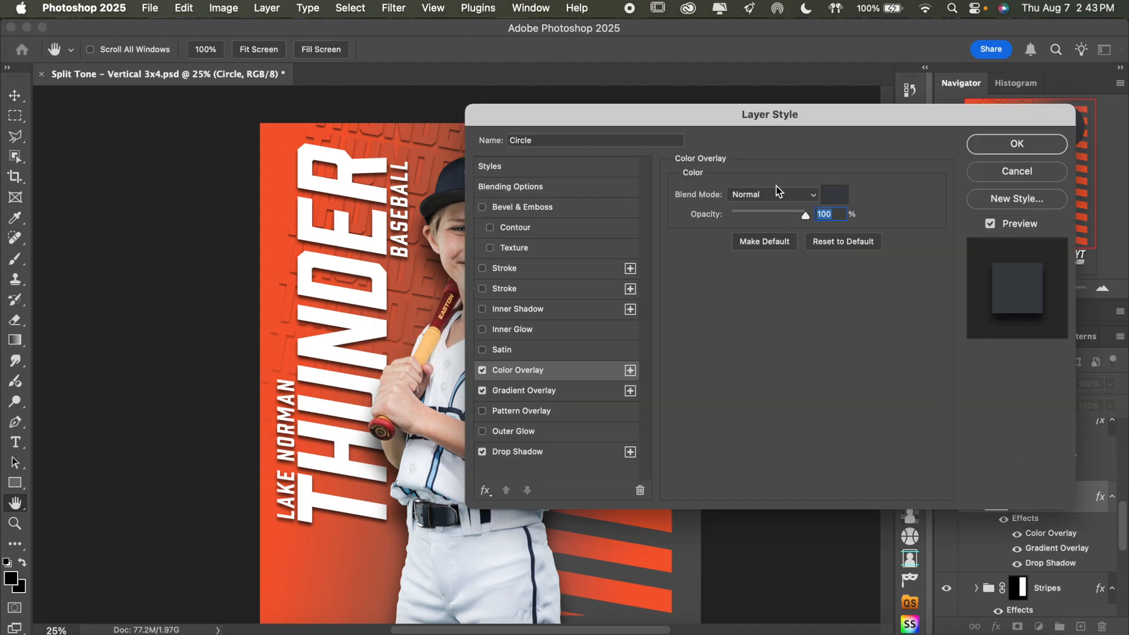
{"action": "left_click_drag", "start_coordinate": [733, 125], "coordinate": [951, 147]}
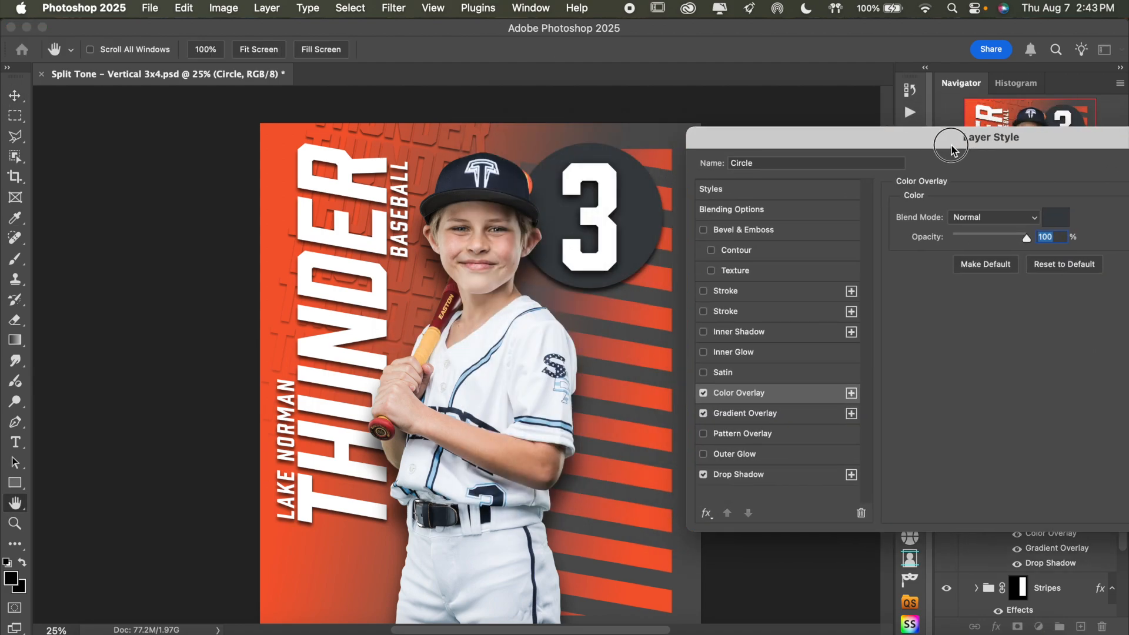
{"action": "left_click", "coordinate": [703, 393]}
{"action": "left_click", "coordinate": [703, 392]}
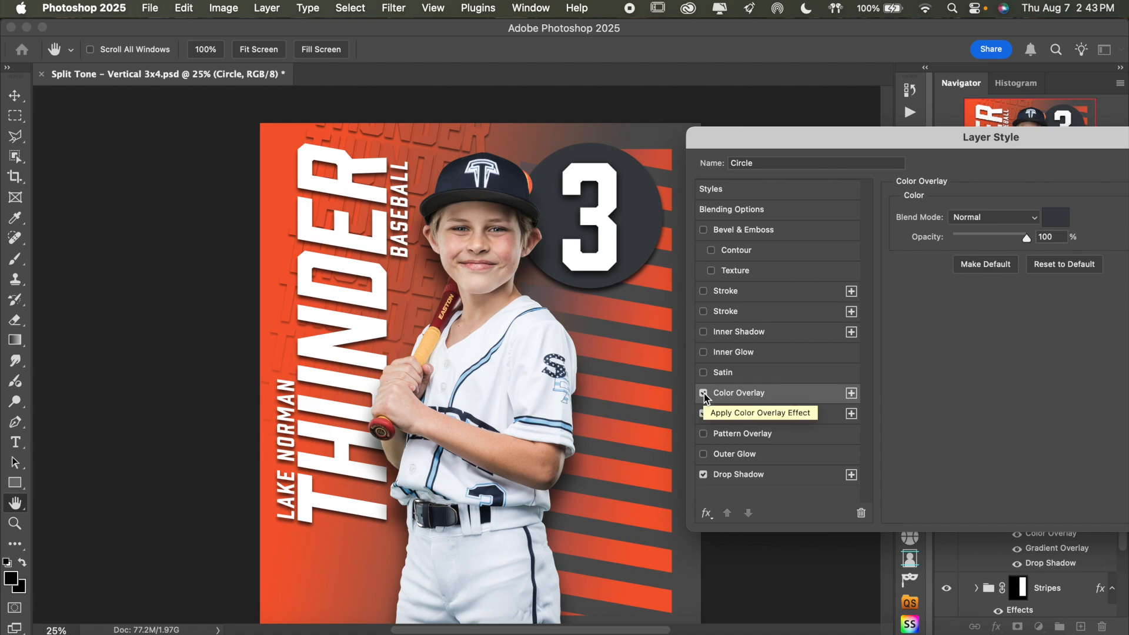
Set the Circle layer's Color Overlay to navy 262e3b sampled from the player's cap, and apply the layer style
{"action": "left_click", "coordinate": [1058, 218]}
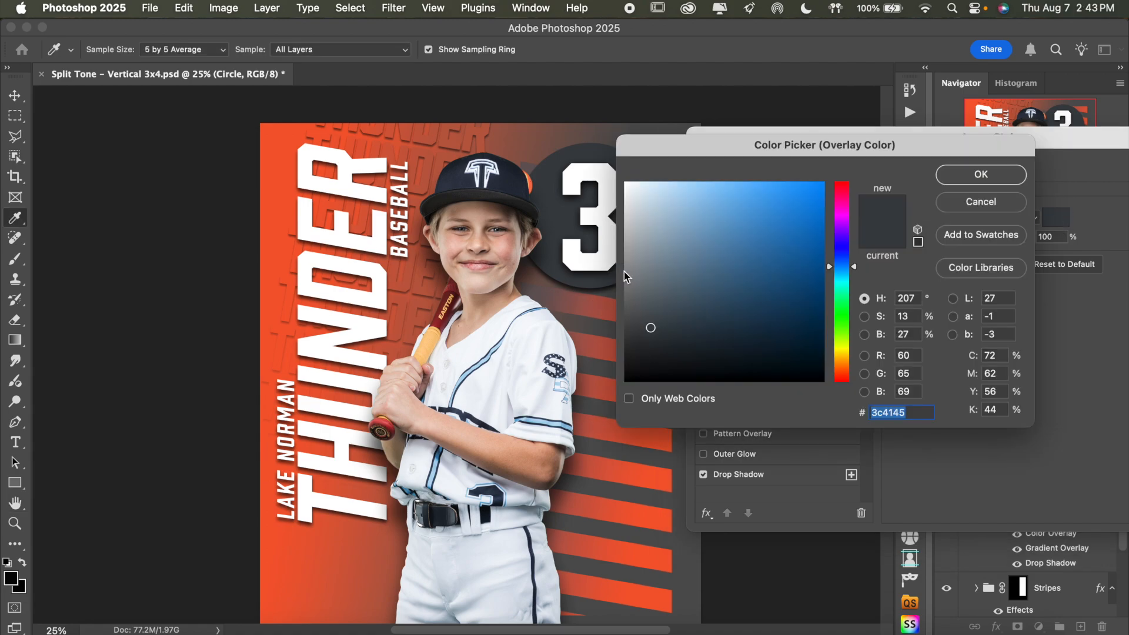
{"action": "scroll", "coordinate": [537, 218], "scroll_direction": "right", "scroll_amount": 3}
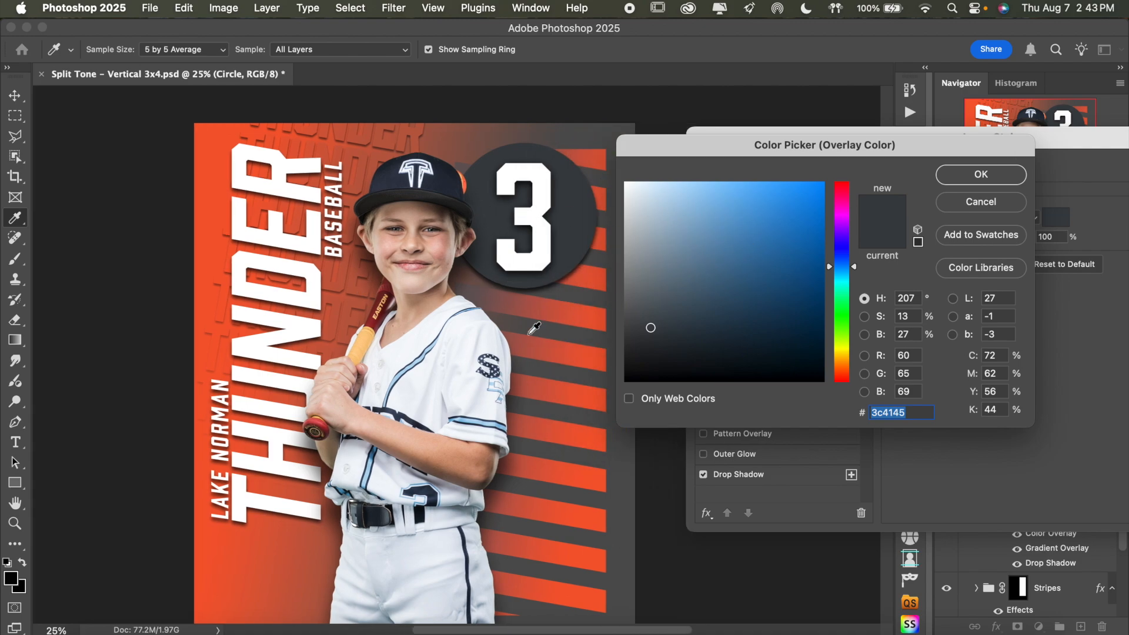
{"action": "scroll", "coordinate": [465, 342], "scroll_direction": "down", "scroll_amount": 2}
{"action": "scroll", "coordinate": [466, 342], "scroll_direction": "left", "scroll_amount": 1}
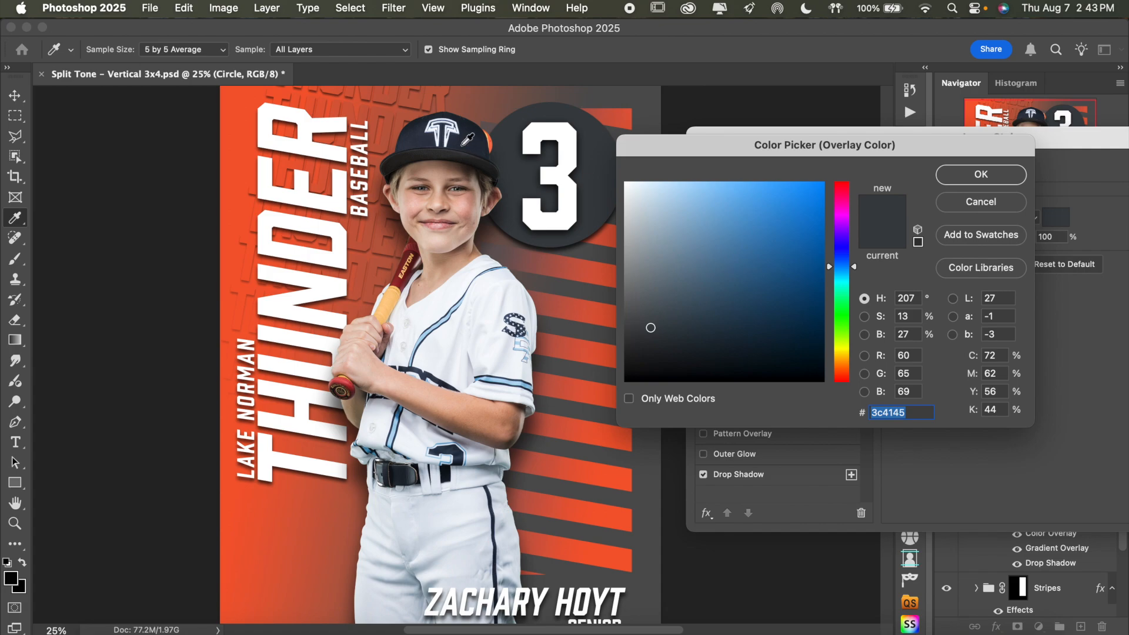
{"action": "left_click", "coordinate": [462, 147]}
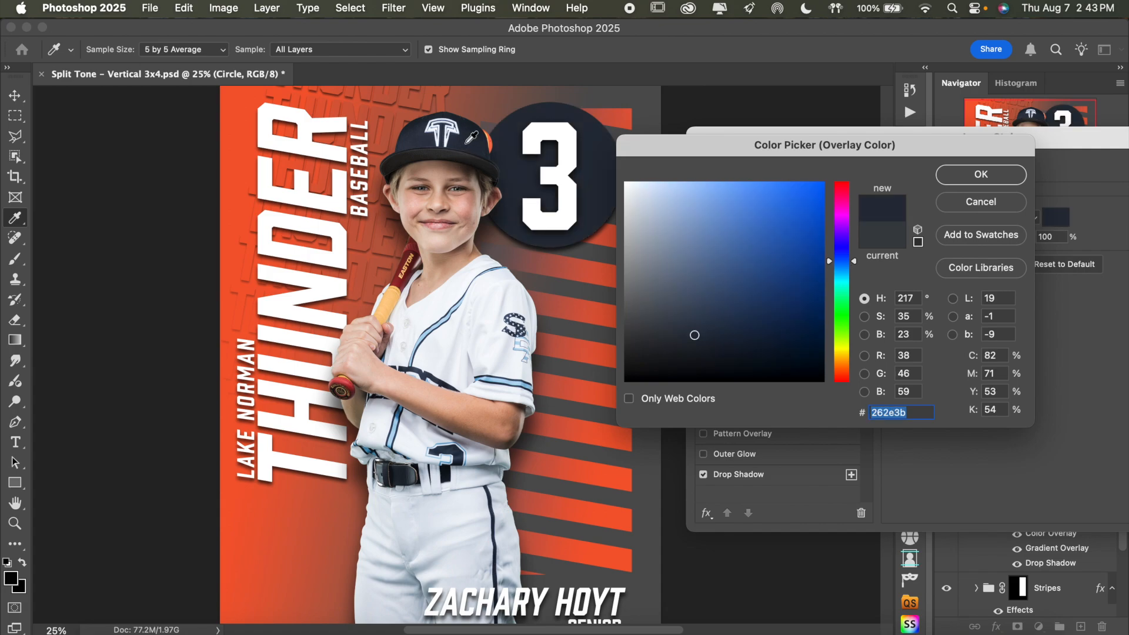
{"action": "left_click", "coordinate": [1013, 179]}
{"action": "left_click_drag", "start_coordinate": [1056, 148], "coordinate": [871, 147]}
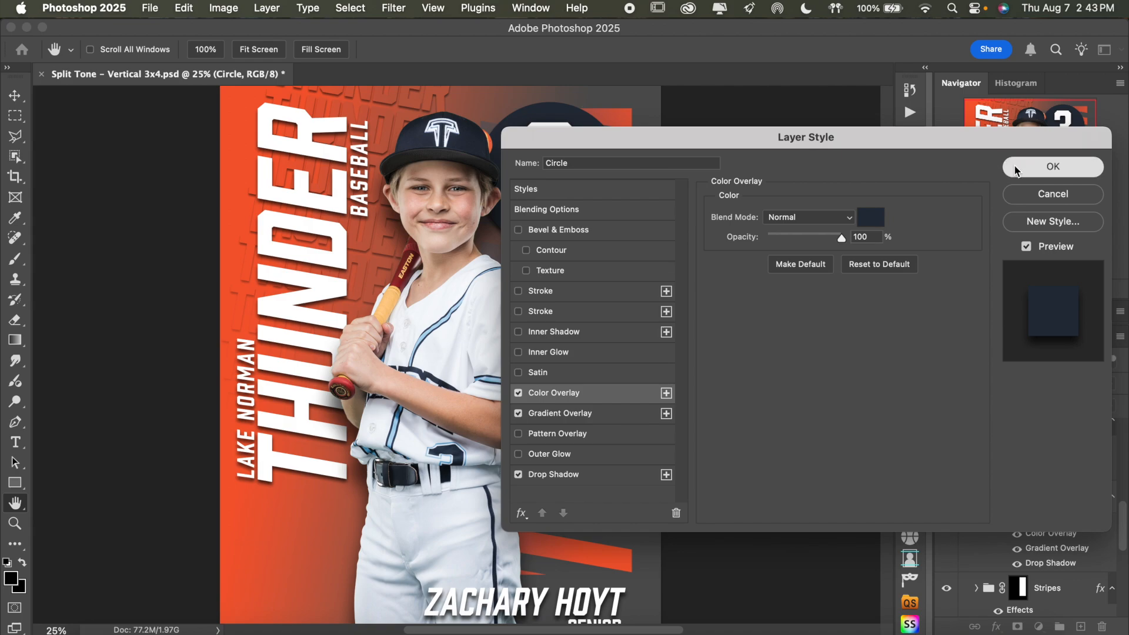
{"action": "left_click", "coordinate": [1015, 169]}
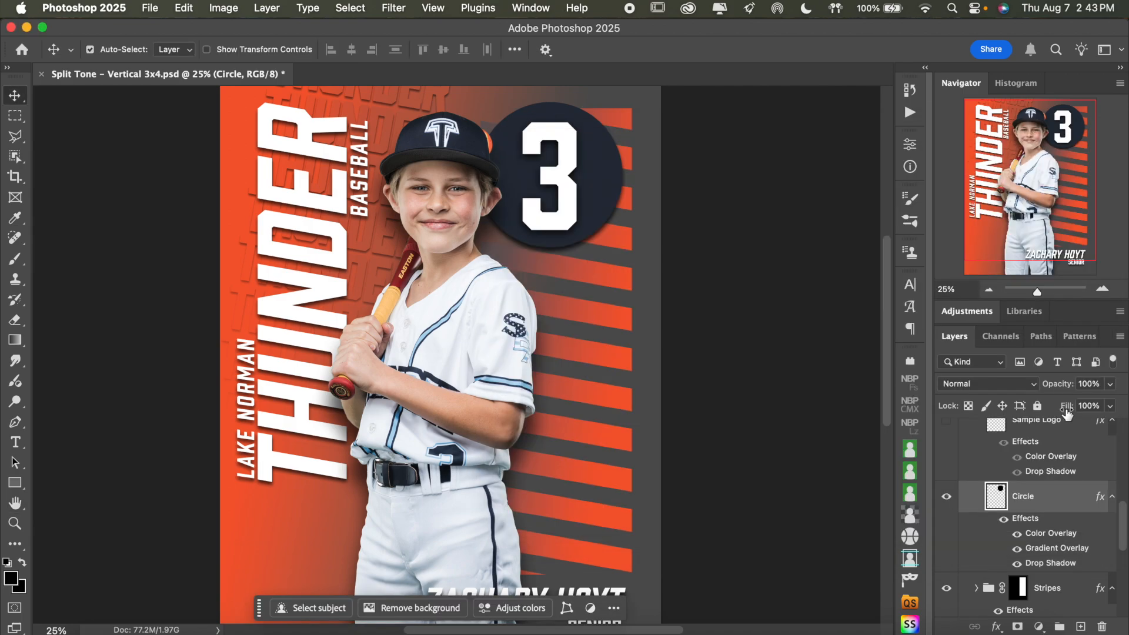
Resample the Circle layer's Color Overlay from the player's cap as 28303d, and apply the layer style
{"action": "double_click", "coordinate": [1065, 534]}
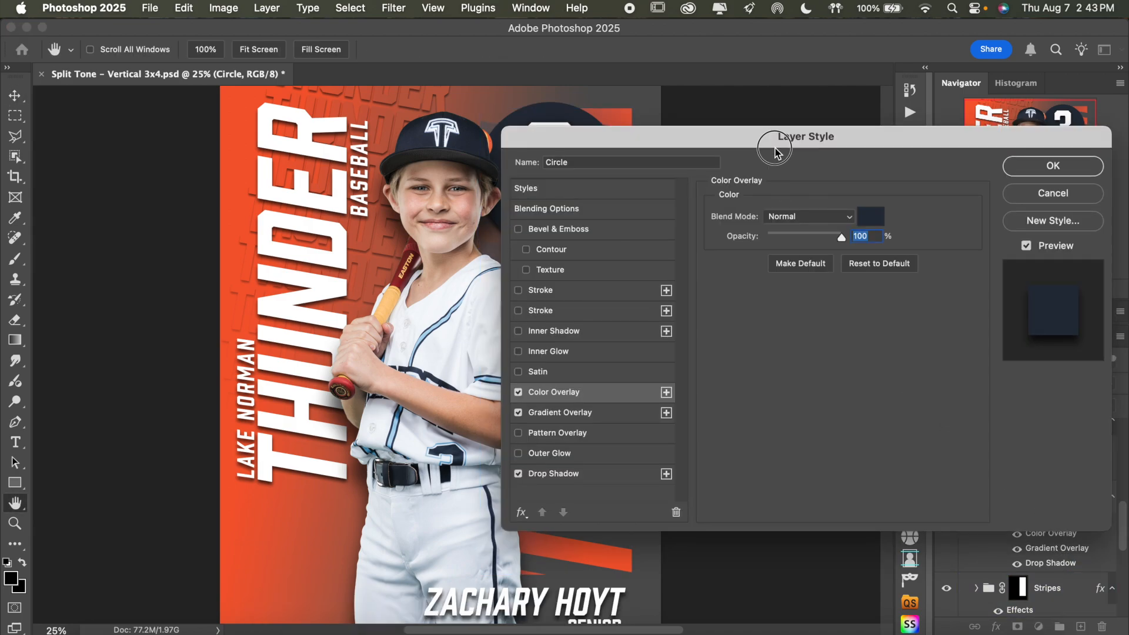
{"action": "left_click_drag", "start_coordinate": [776, 147], "coordinate": [839, 131]}
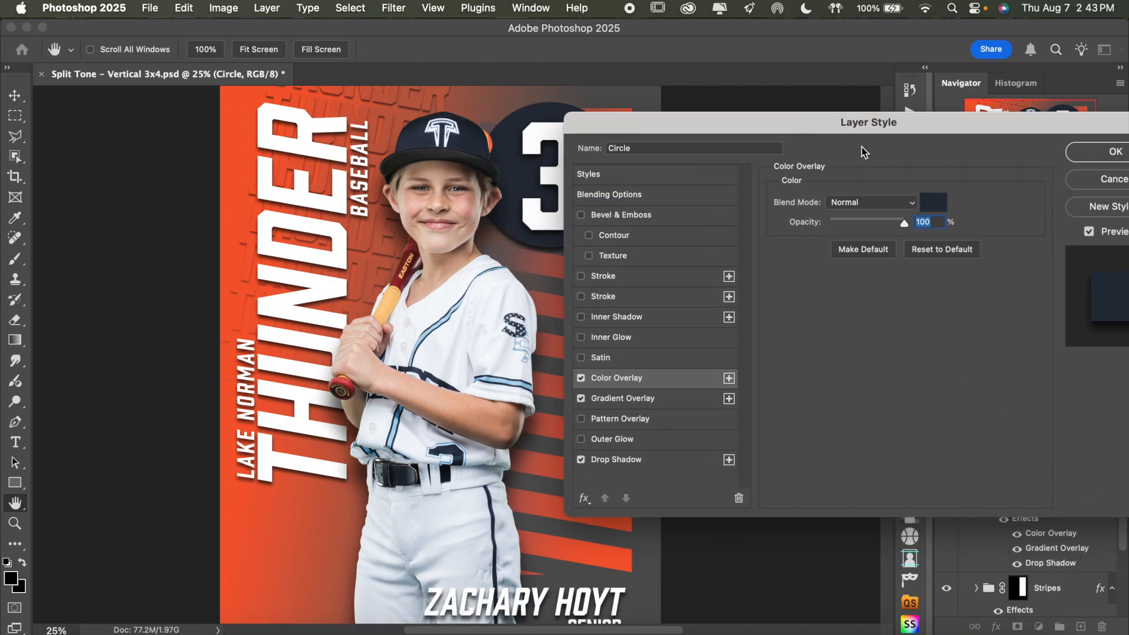
{"action": "left_click", "coordinate": [933, 204]}
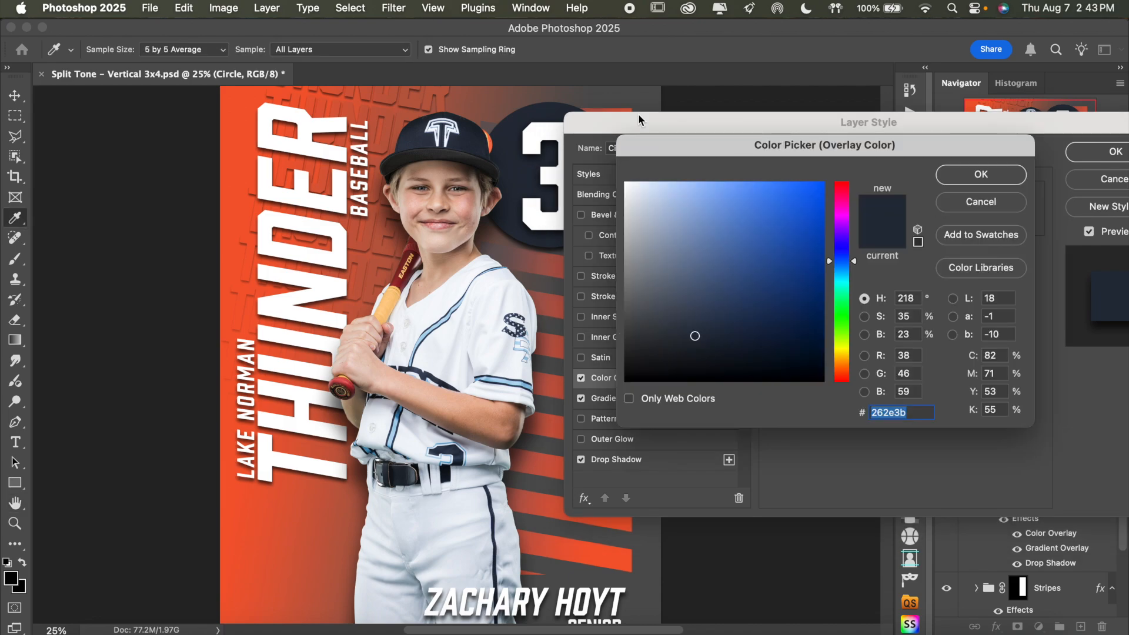
{"action": "left_click", "coordinate": [463, 142]}
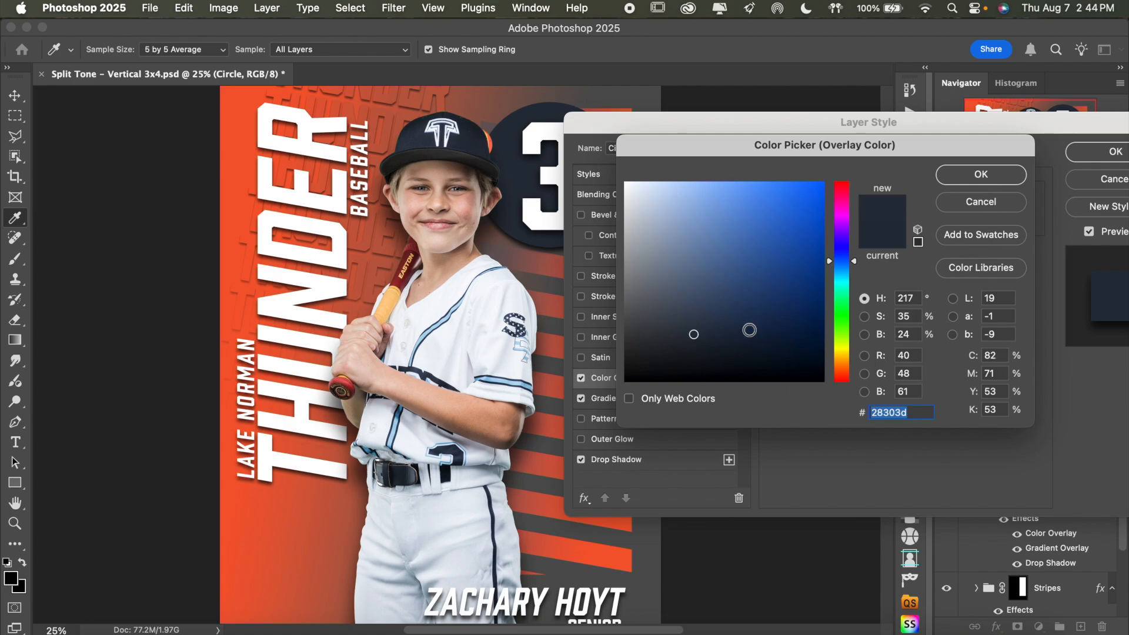
{"action": "left_click", "coordinate": [992, 172]}
{"action": "left_click", "coordinate": [1085, 151]}
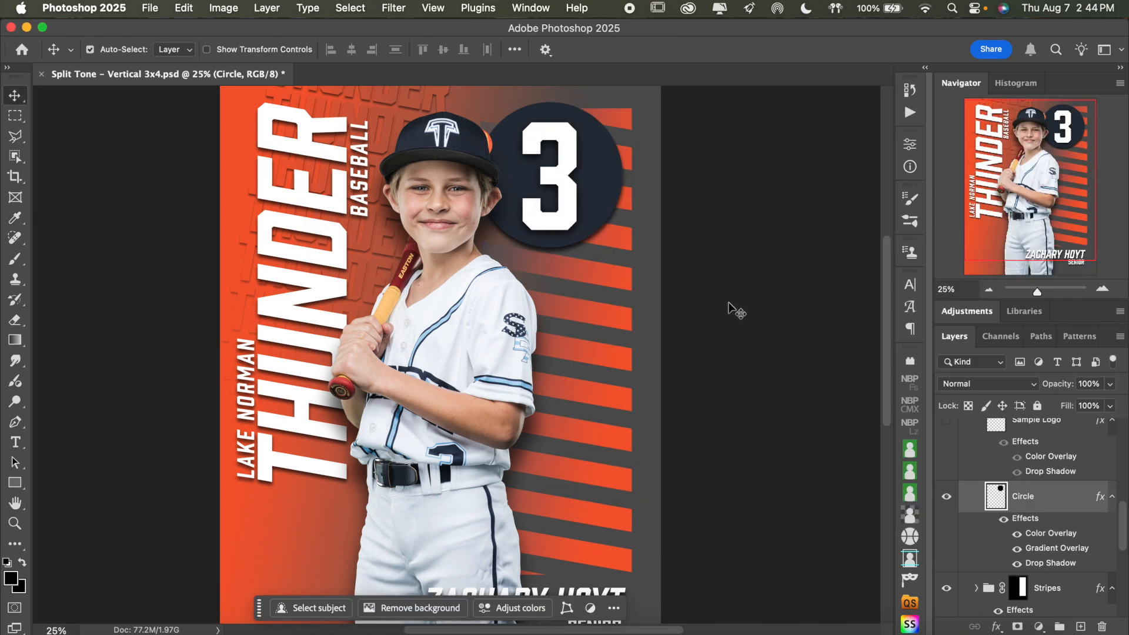
Compare the Stripes group shown and hidden, and with its Color Overlay effect turned on and off
{"action": "scroll", "coordinate": [729, 308], "scroll_direction": "down", "scroll_amount": 4}
{"action": "scroll", "coordinate": [729, 309], "scroll_direction": "up", "scroll_amount": 4}
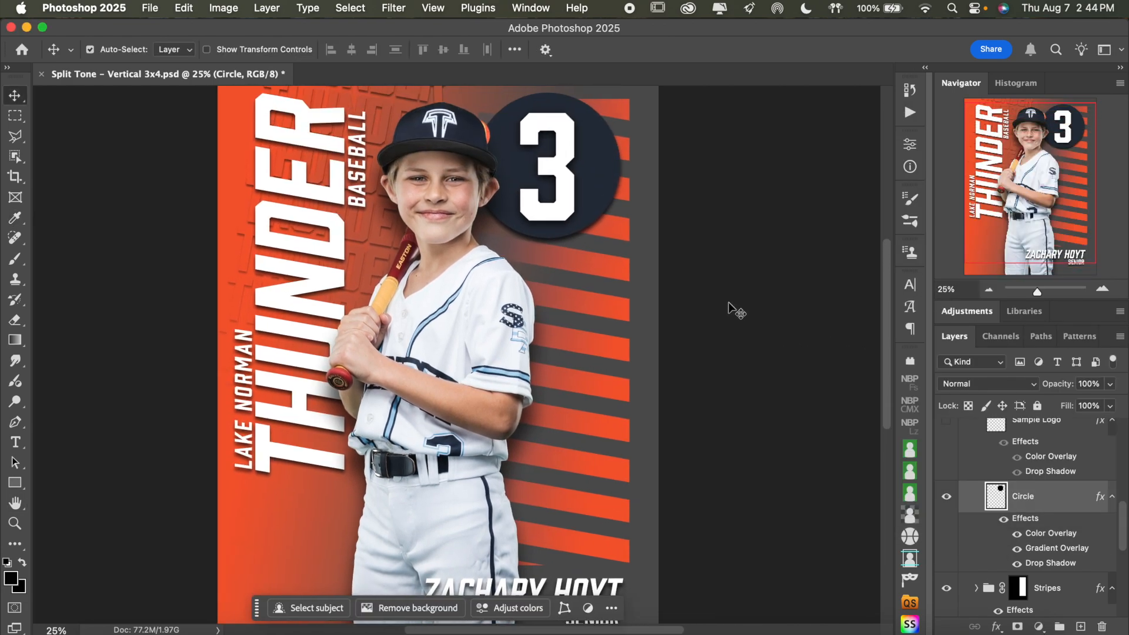
{"action": "scroll", "coordinate": [729, 308], "scroll_direction": "up", "scroll_amount": 2}
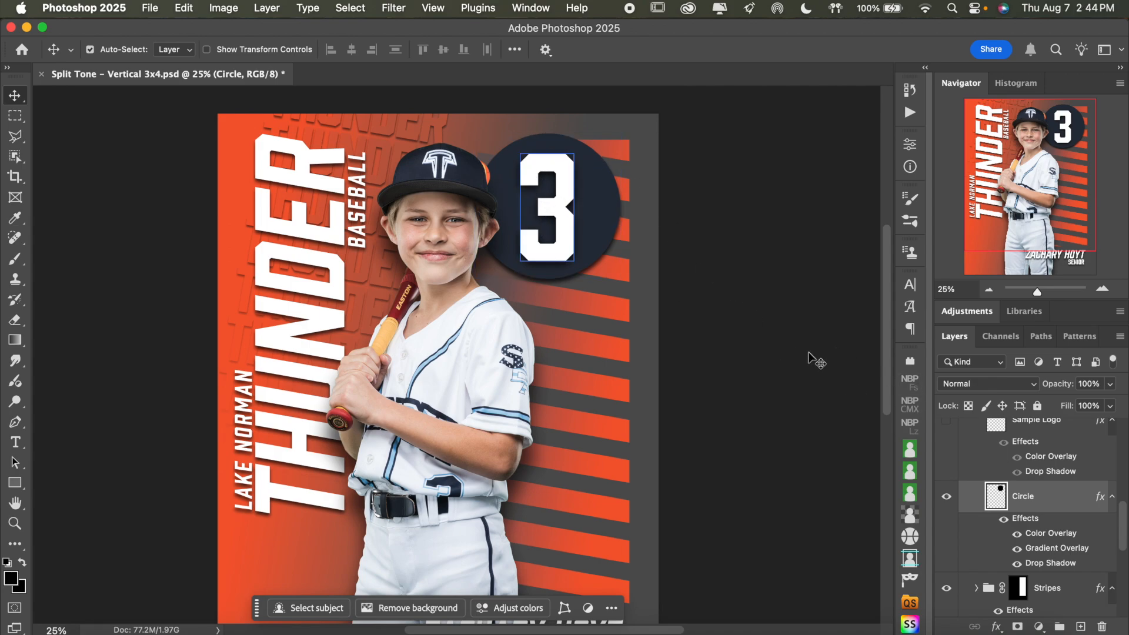
{"action": "scroll", "coordinate": [1087, 535], "scroll_direction": "down", "scroll_amount": 3}
{"action": "left_click", "coordinate": [1096, 551]}
{"action": "left_click", "coordinate": [946, 534]}
{"action": "left_click", "coordinate": [946, 534]}
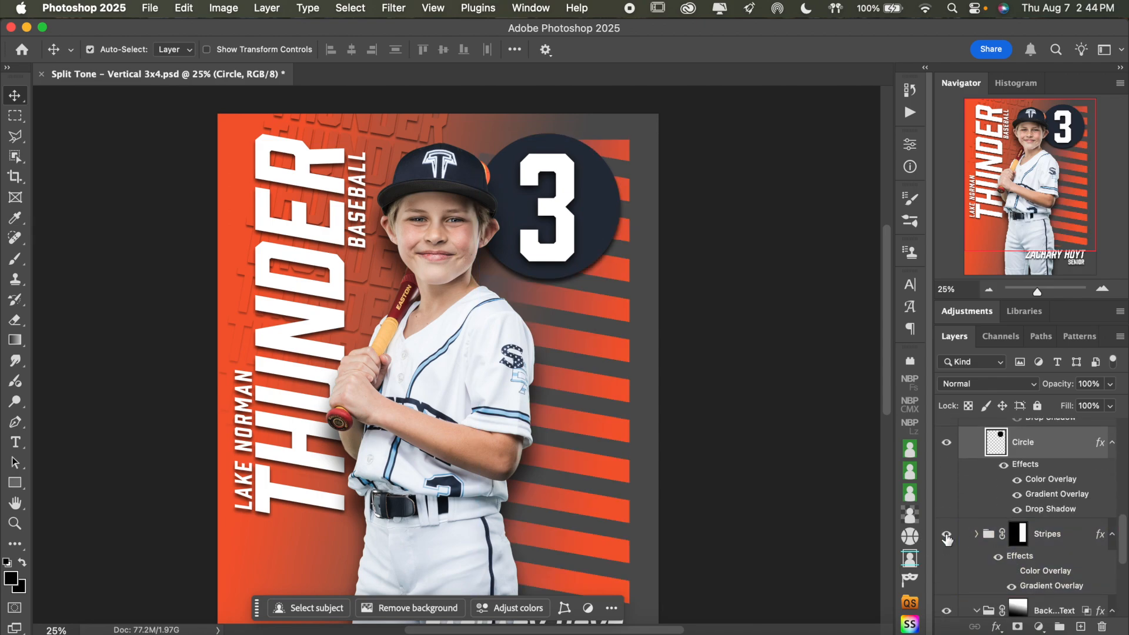
{"action": "scroll", "coordinate": [751, 391], "scroll_direction": "down", "scroll_amount": 3}
{"action": "left_click", "coordinate": [1031, 577]}
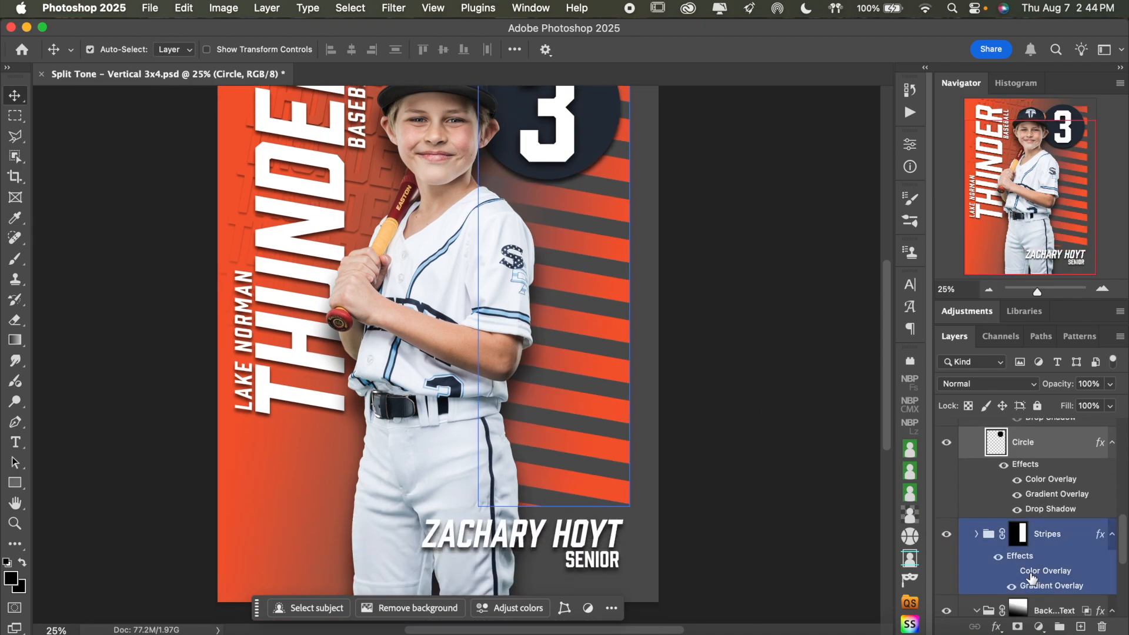
{"action": "left_click", "coordinate": [1012, 572]}
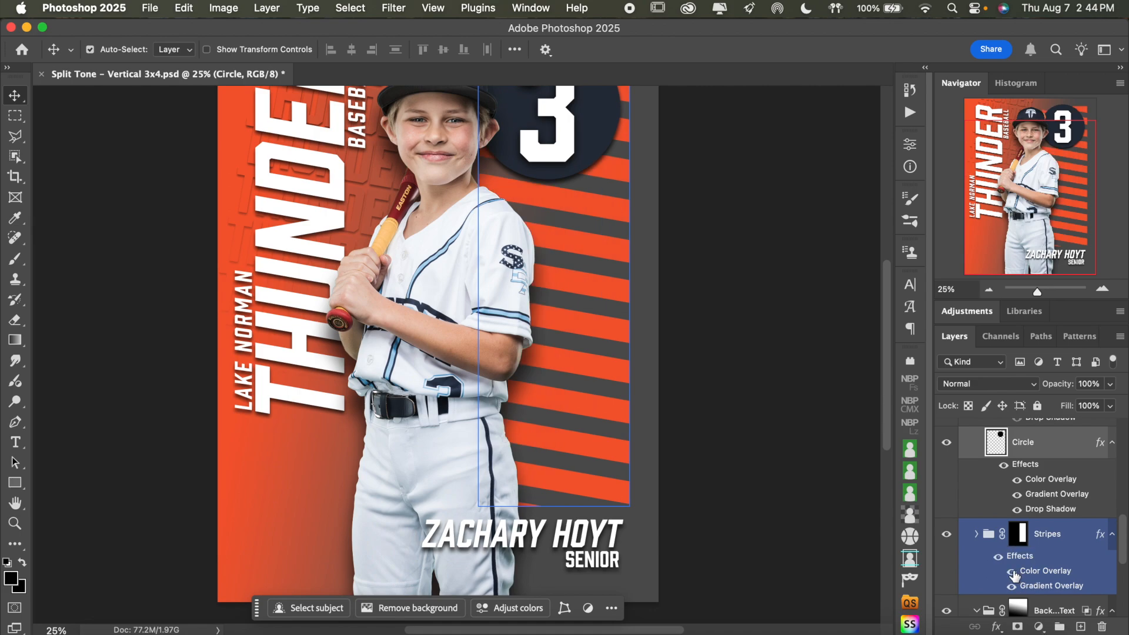
{"action": "left_click", "coordinate": [1012, 572]}
{"action": "left_click", "coordinate": [801, 496]}
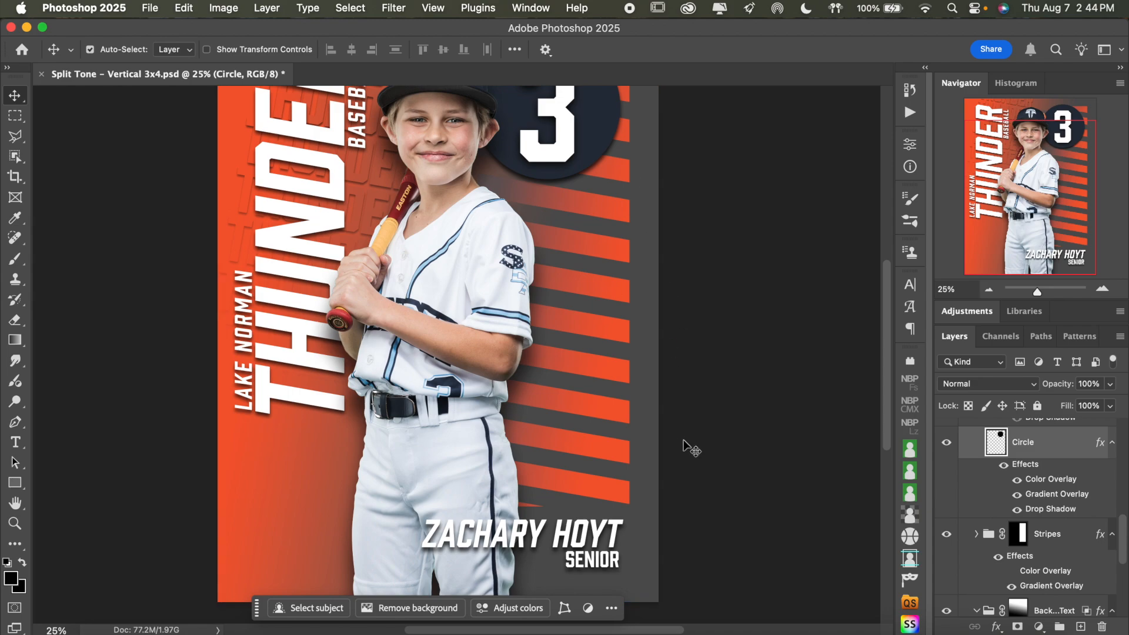
Compare the poster background with the Background Gradient layer hidden and shown
{"action": "scroll", "coordinate": [809, 456], "scroll_direction": "up", "scroll_amount": 2}
{"action": "scroll", "coordinate": [999, 515], "scroll_direction": "down", "scroll_amount": 2}
{"action": "left_click", "coordinate": [999, 515]}
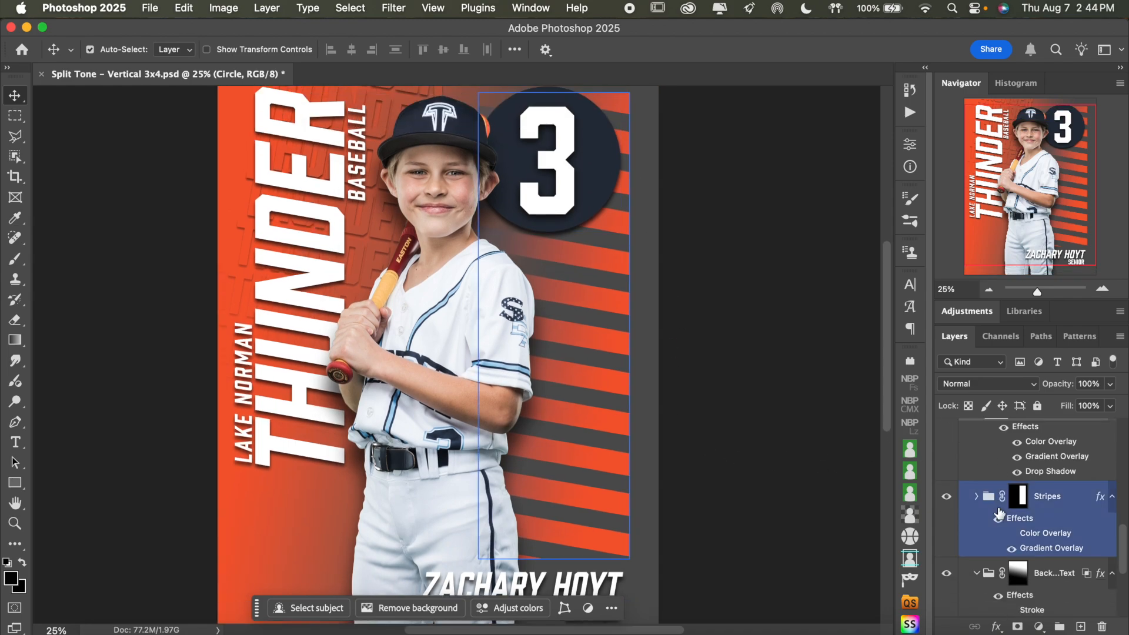
{"action": "scroll", "coordinate": [998, 515], "scroll_direction": "up", "scroll_amount": 3}
{"action": "scroll", "coordinate": [999, 513], "scroll_direction": "down", "scroll_amount": 5}
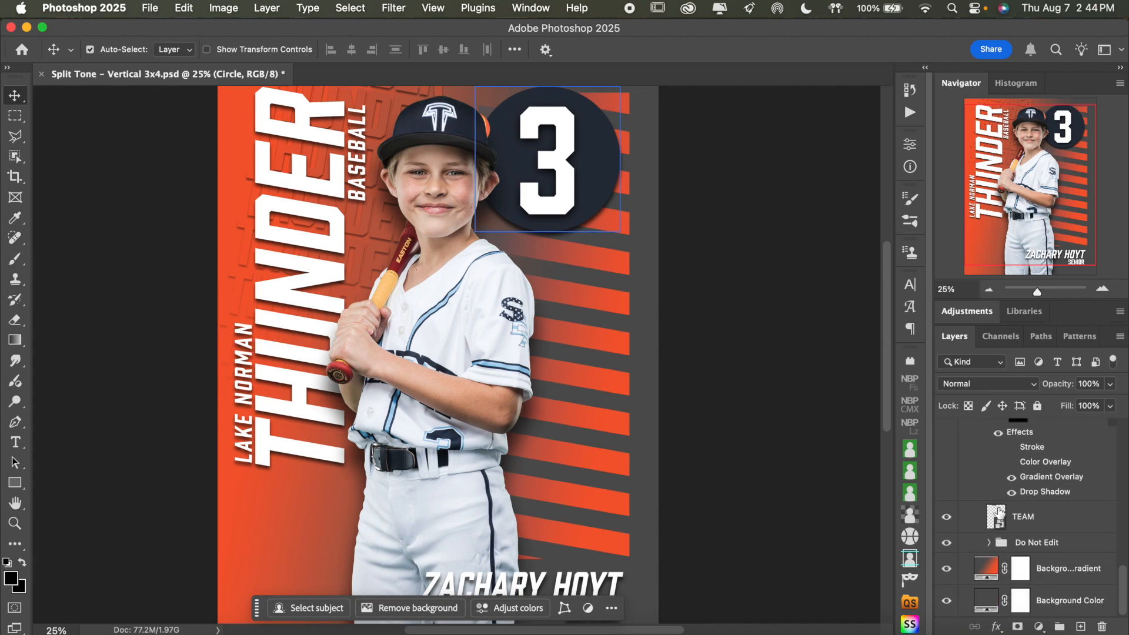
{"action": "left_click", "coordinate": [998, 515]}
{"action": "left_click", "coordinate": [991, 563]}
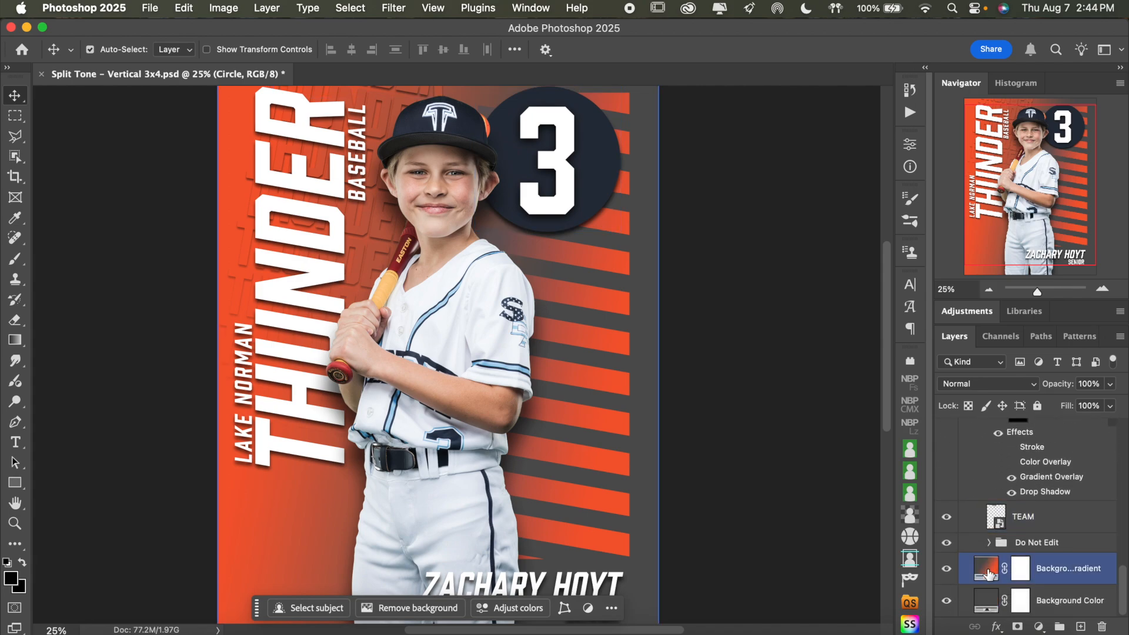
{"action": "left_click", "coordinate": [951, 573]}
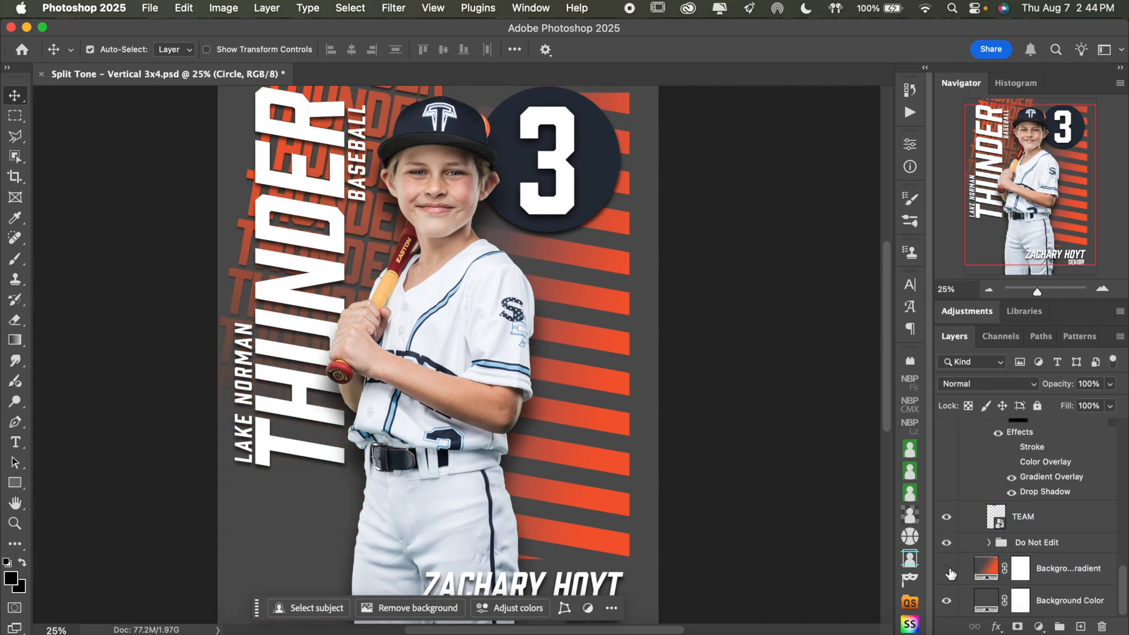
{"action": "left_click", "coordinate": [950, 573]}
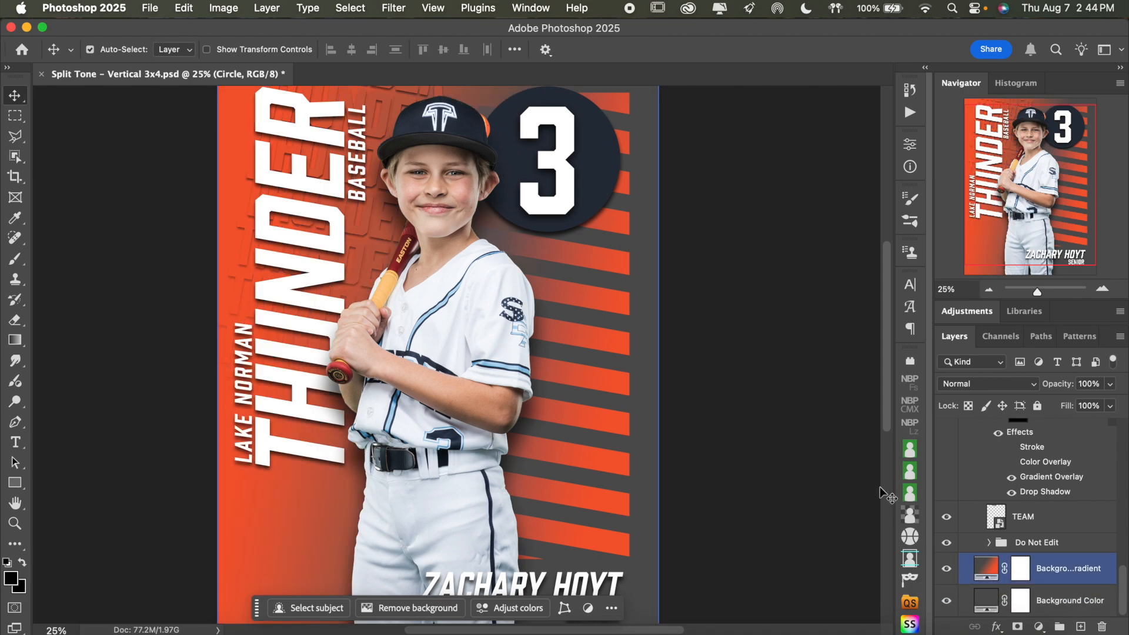
{"action": "scroll", "coordinate": [778, 359], "scroll_direction": "up", "scroll_amount": 2}
{"action": "left_click", "coordinate": [989, 289]}
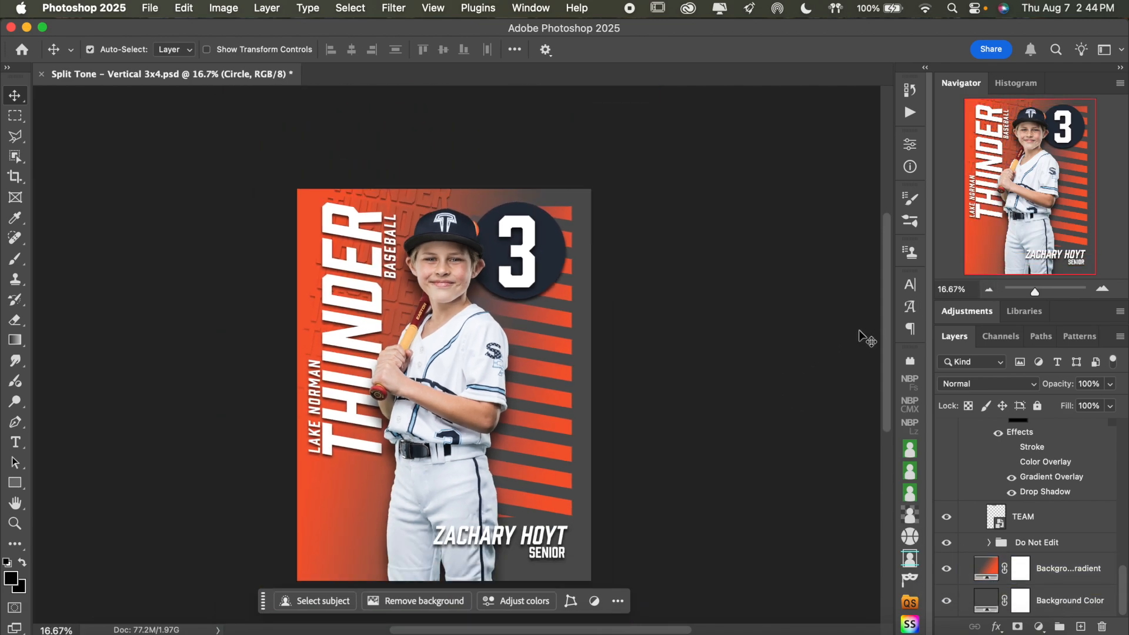
{"action": "scroll", "coordinate": [858, 332], "scroll_direction": "down", "scroll_amount": 5}
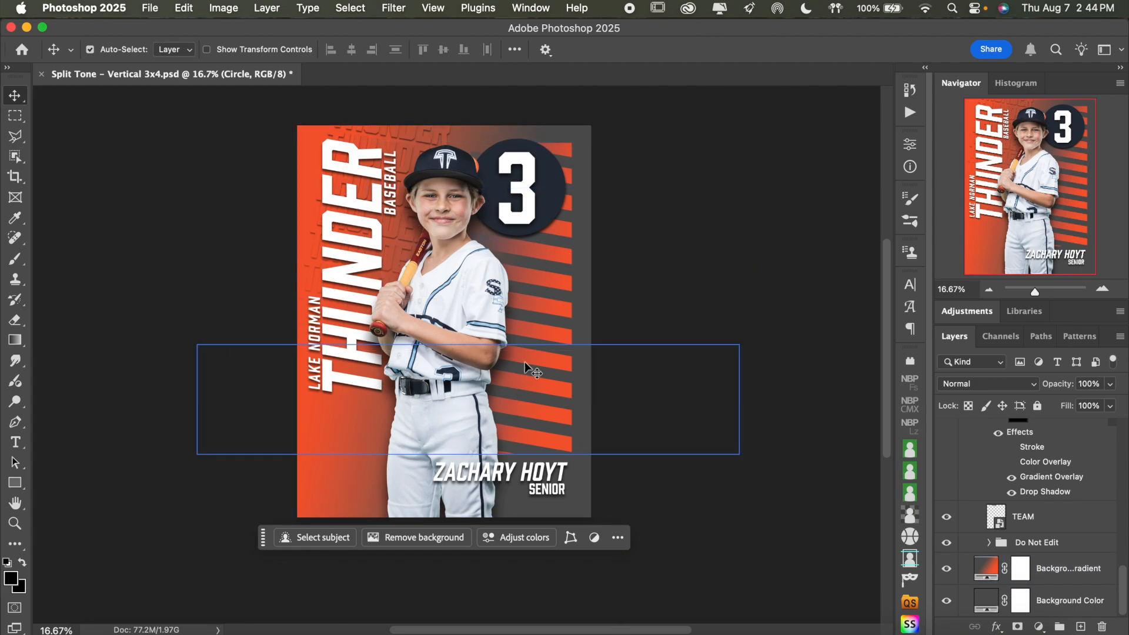
Open the Background Gradient layer's fill settings and set the gradient angle to 170°
{"action": "left_click", "coordinate": [529, 310]}
{"action": "left_click", "coordinate": [970, 599]}
{"action": "left_click", "coordinate": [999, 567]}
{"action": "left_click", "coordinate": [1041, 525]}
{"action": "left_click", "coordinate": [983, 568]}
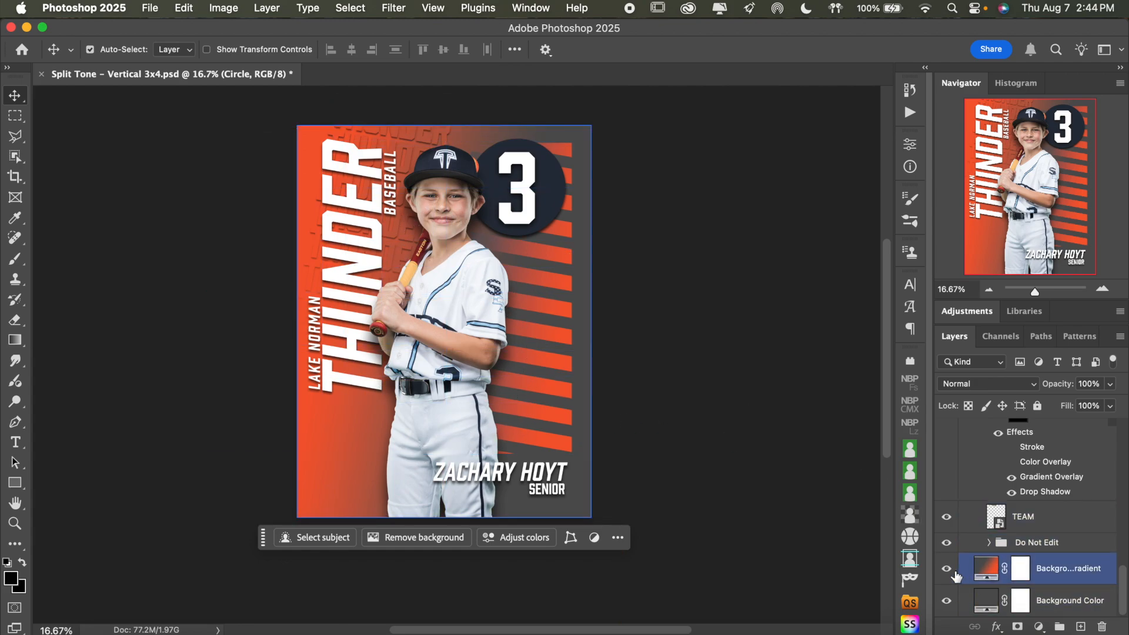
{"action": "double_click", "coordinate": [987, 568]}
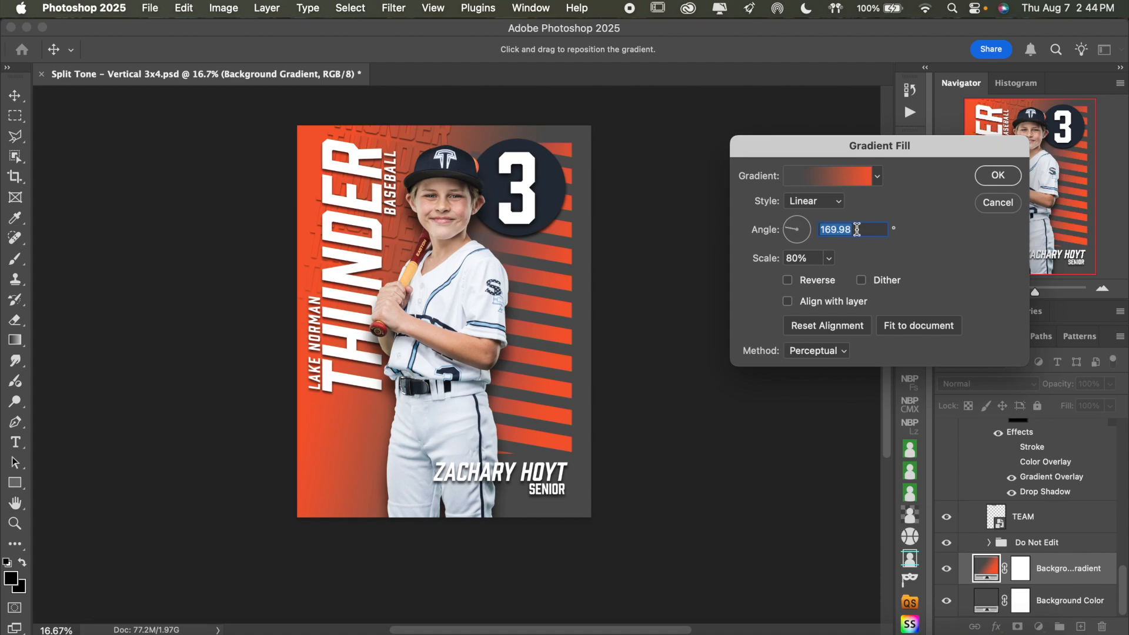
{"action": "type", "text": "170"}
Edit the background gradient and move its dark grey colour stop to location 23
{"action": "left_click", "coordinate": [839, 179]}
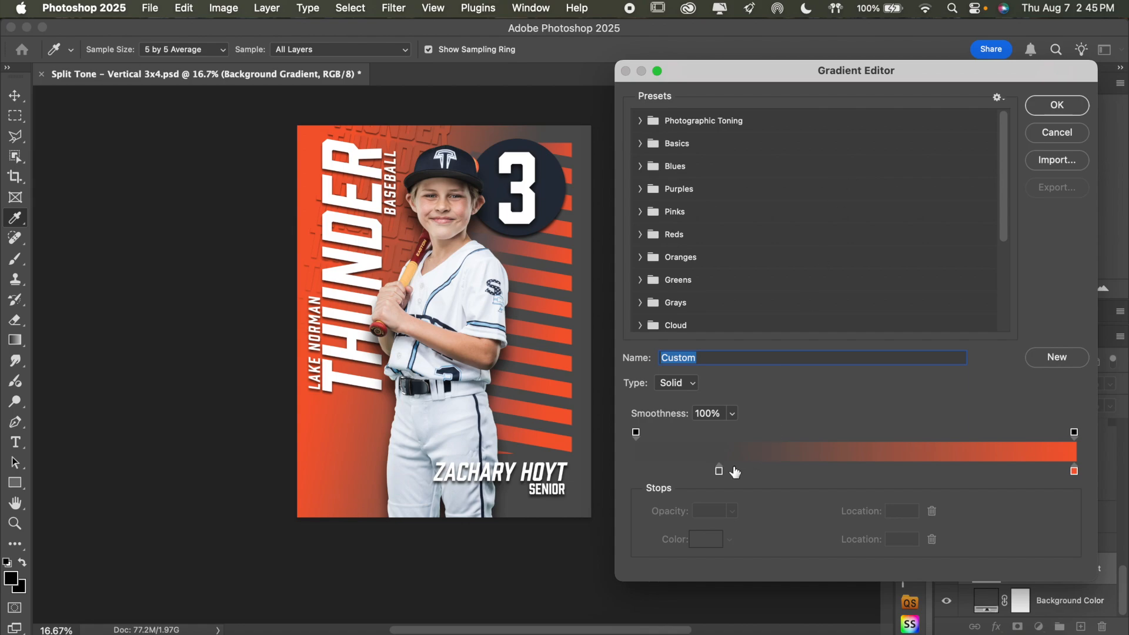
{"action": "scroll", "coordinate": [581, 407], "scroll_direction": "down", "scroll_amount": 2}
{"action": "scroll", "coordinate": [581, 407], "scroll_direction": "right", "scroll_amount": 2}
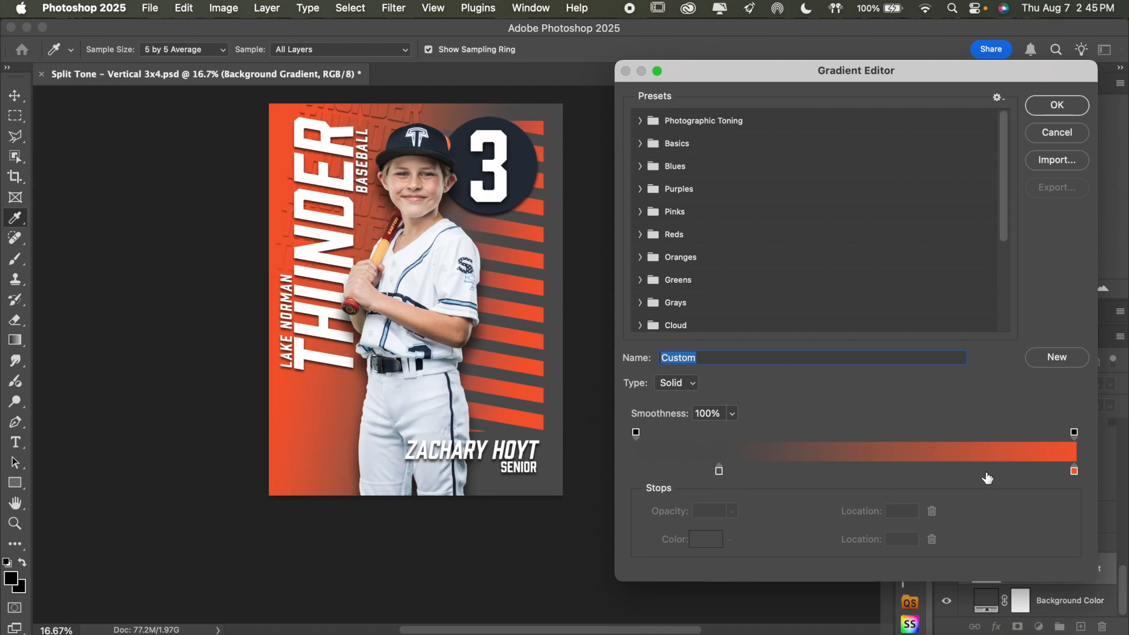
{"action": "mouse_move", "coordinate": [721, 474]}
{"action": "left_mouse_down"}
{"action": "mouse_move", "coordinate": [661, 468]}
{"action": "mouse_move", "coordinate": [750, 474]}
{"action": "mouse_move", "coordinate": [739, 473]}
{"action": "left_mouse_up"}
{"action": "left_click", "coordinate": [726, 472]}
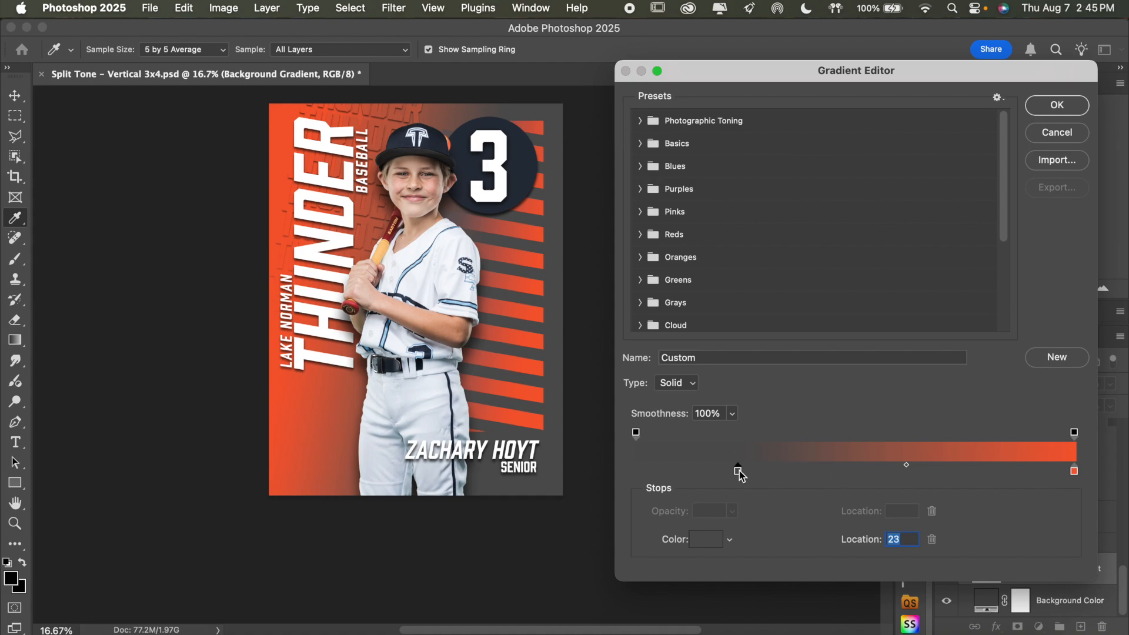
Set the gradient's dark grey colour stop to navy 28303d and apply the gradient fill
{"action": "double_click", "coordinate": [738, 471]}
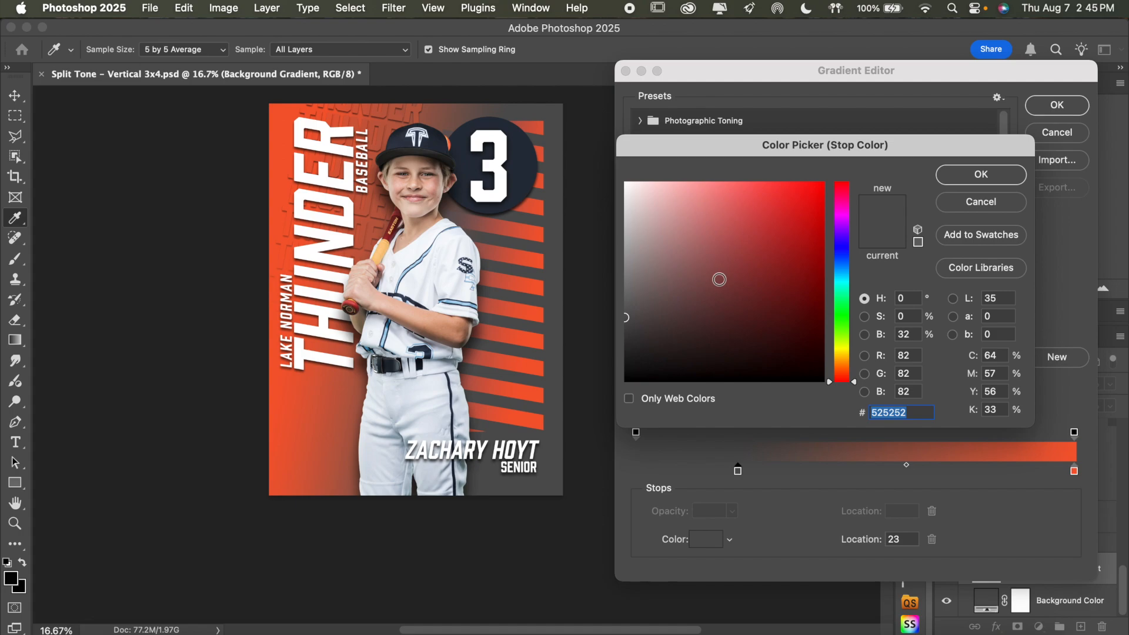
{"action": "type", "text": "28303d"}
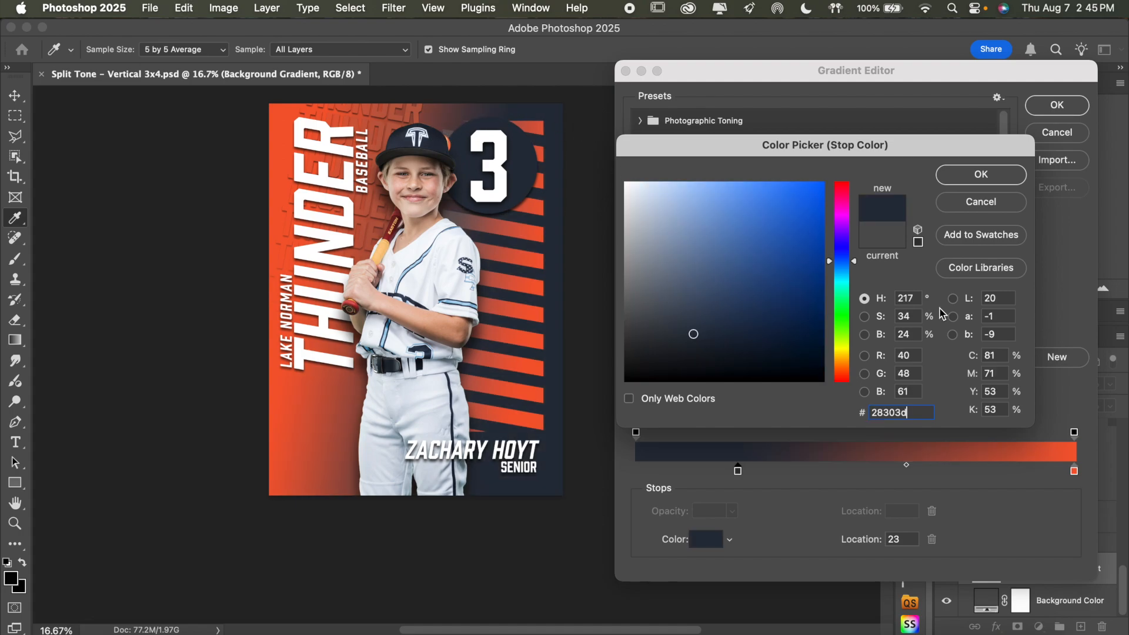
{"action": "left_click", "coordinate": [995, 176]}
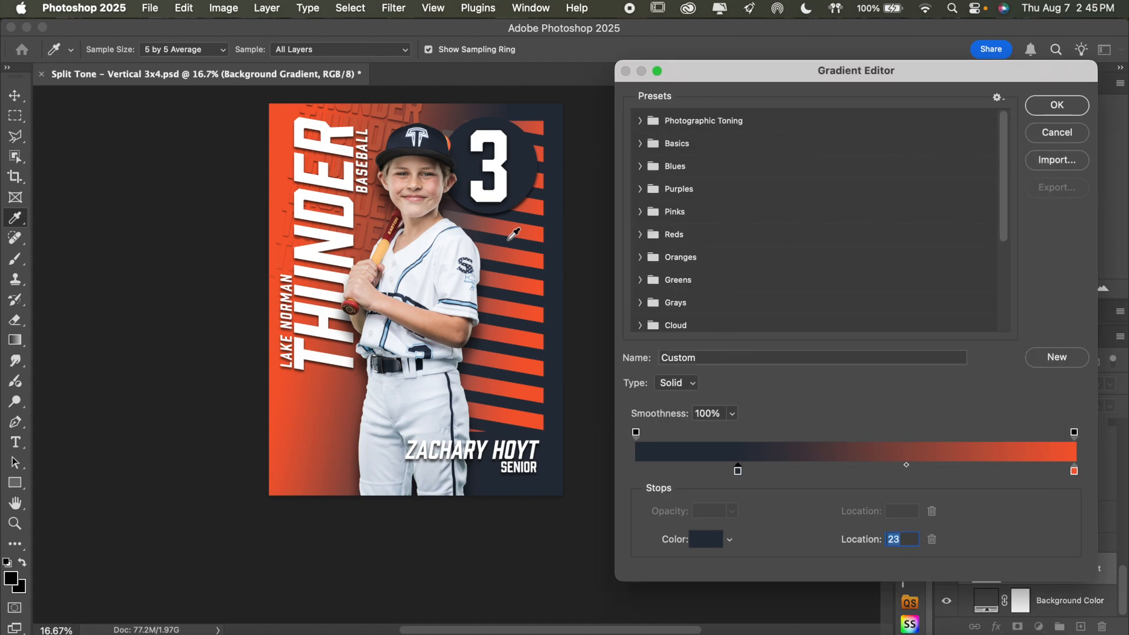
{"action": "left_click", "coordinate": [1061, 111]}
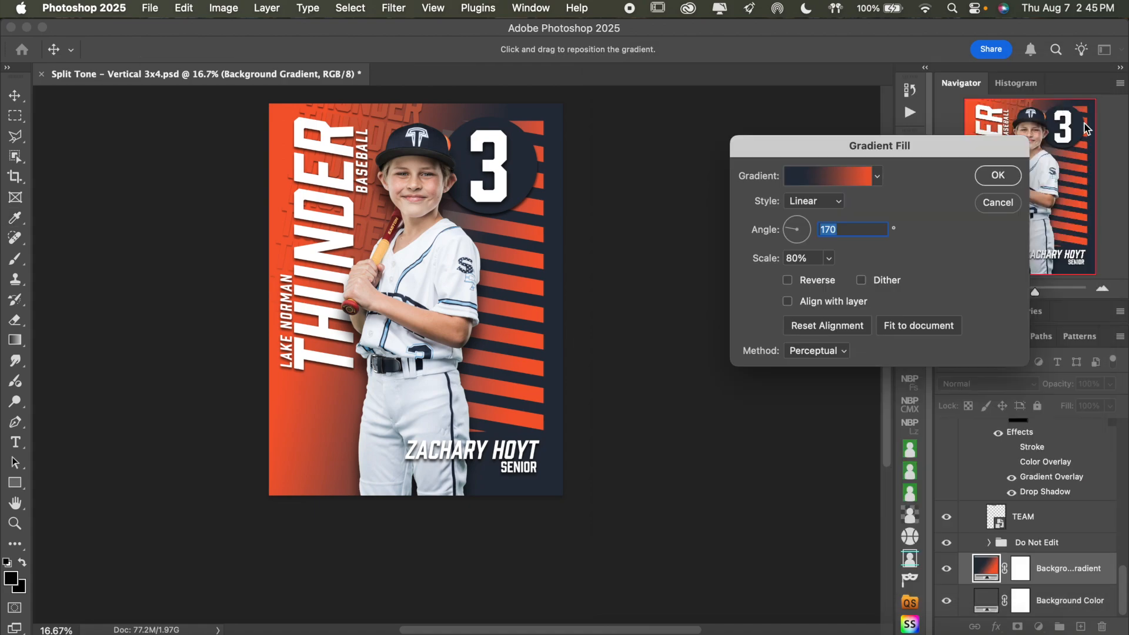
{"action": "left_click", "coordinate": [997, 174]}
Change the Background Gradient's orange end stop to light blue b3d7ef sampled from the jersey piping, and apply the gradient fill
{"action": "left_click", "coordinate": [1101, 289]}
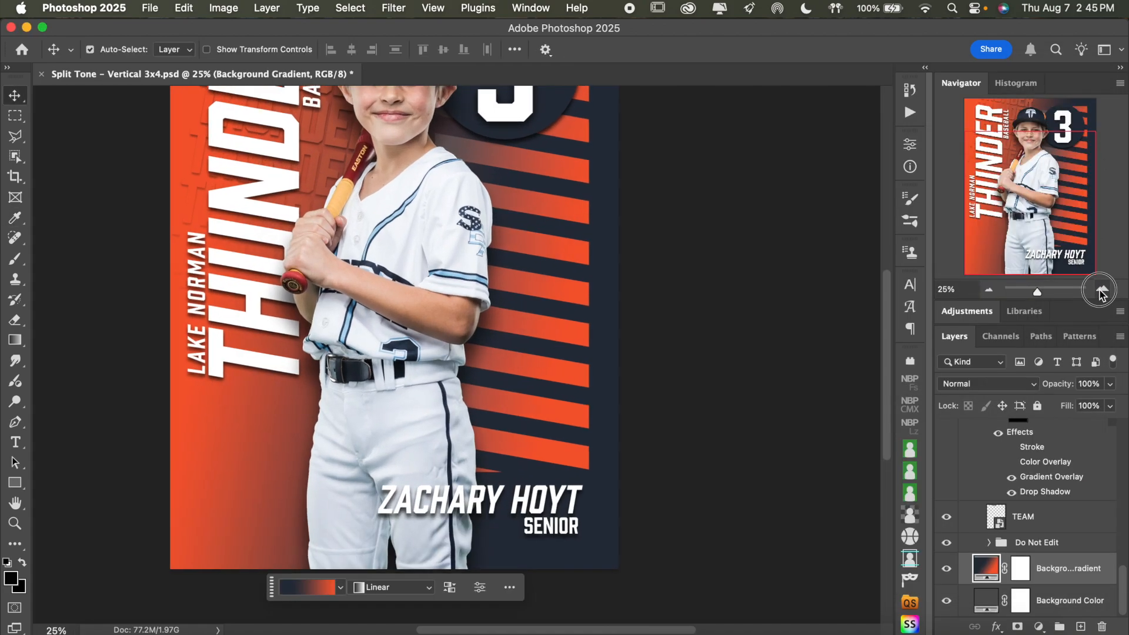
{"action": "scroll", "coordinate": [753, 236], "scroll_direction": "up", "scroll_amount": 5}
{"action": "scroll", "coordinate": [753, 235], "scroll_direction": "left", "scroll_amount": 4}
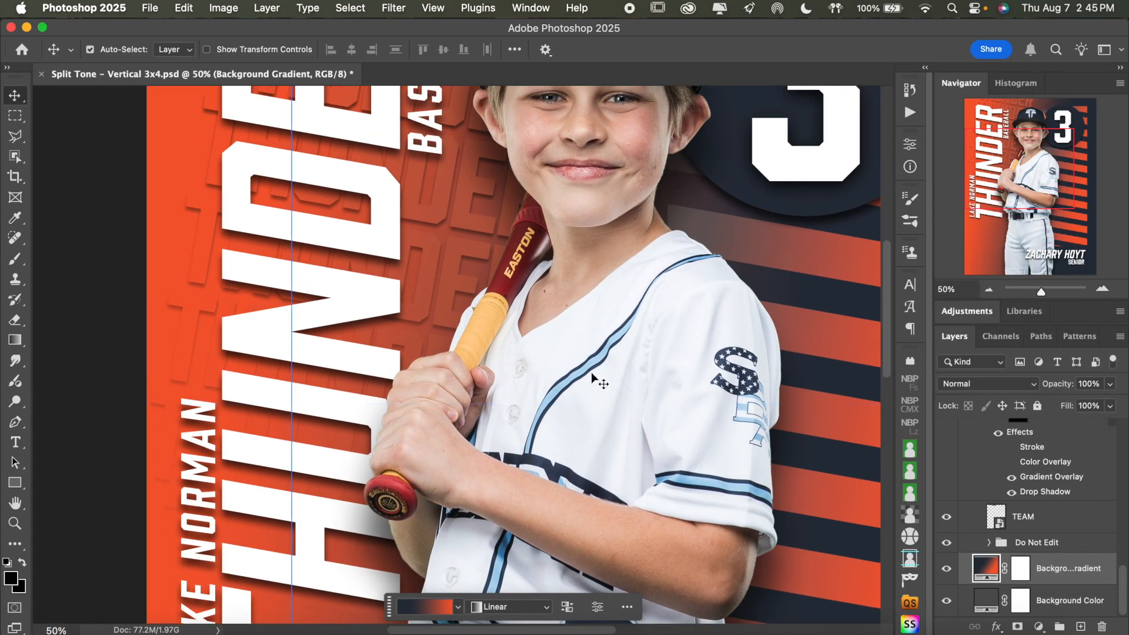
{"action": "double_click", "coordinate": [986, 569]}
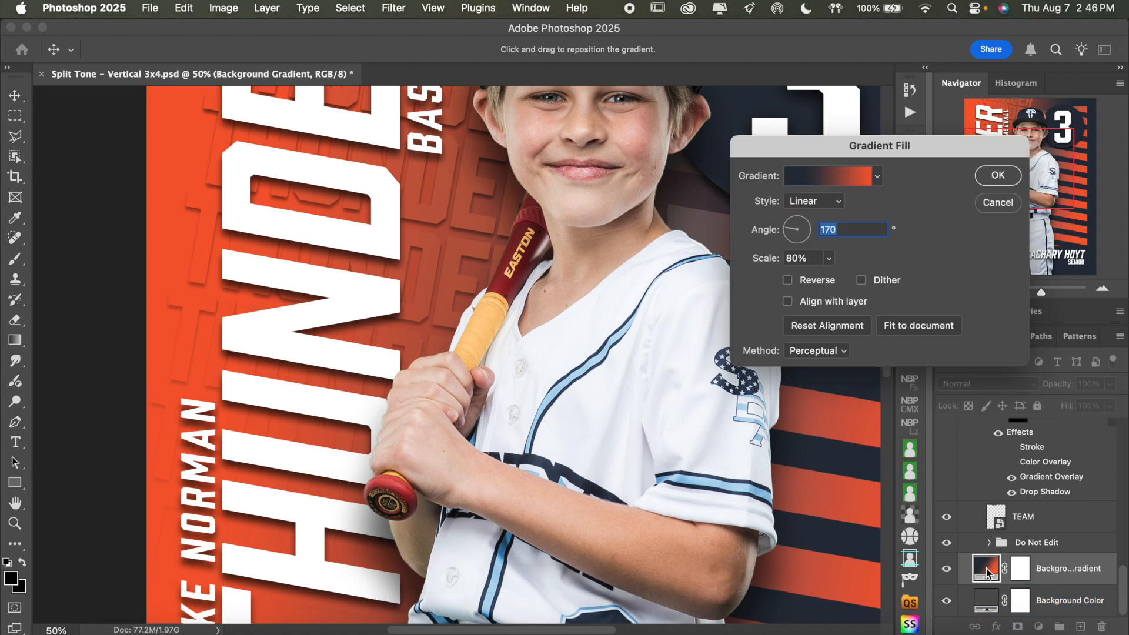
{"action": "left_click", "coordinate": [830, 181]}
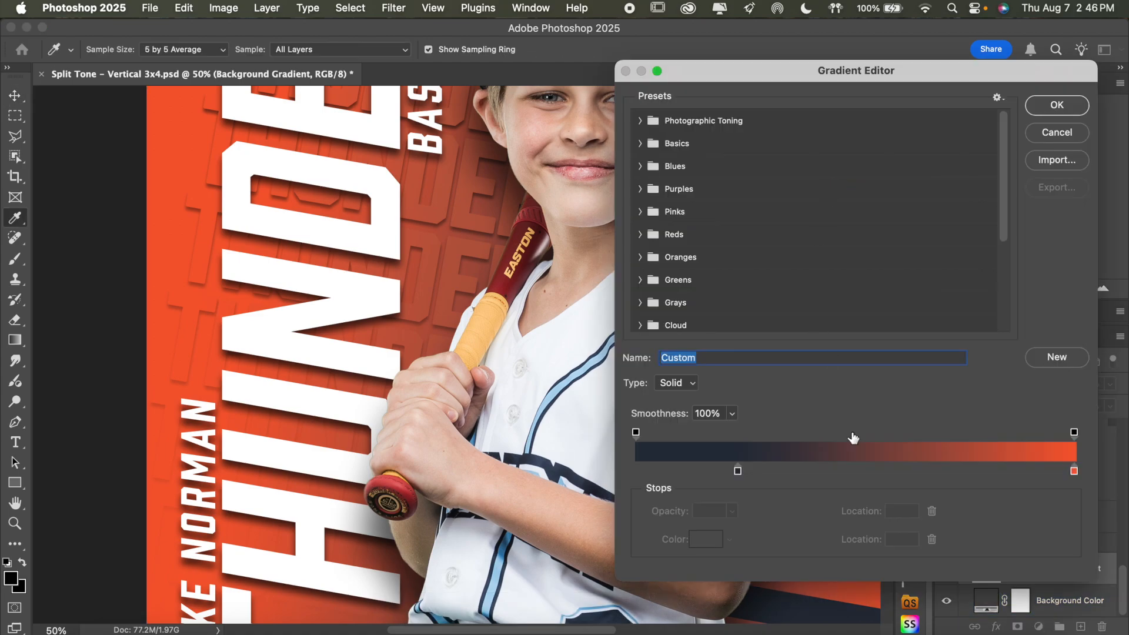
{"action": "double_click", "coordinate": [1074, 471]}
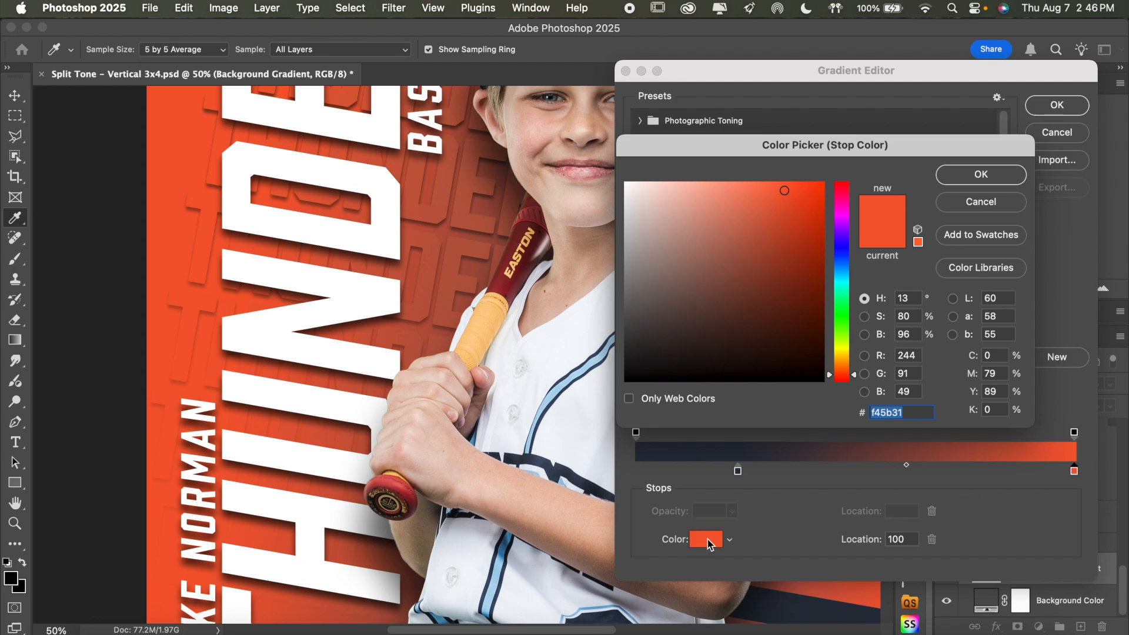
{"action": "left_click", "coordinate": [705, 536]}
{"action": "scroll", "coordinate": [488, 324], "scroll_direction": "right", "scroll_amount": 5}
{"action": "scroll", "coordinate": [488, 324], "scroll_direction": "up", "scroll_amount": 4}
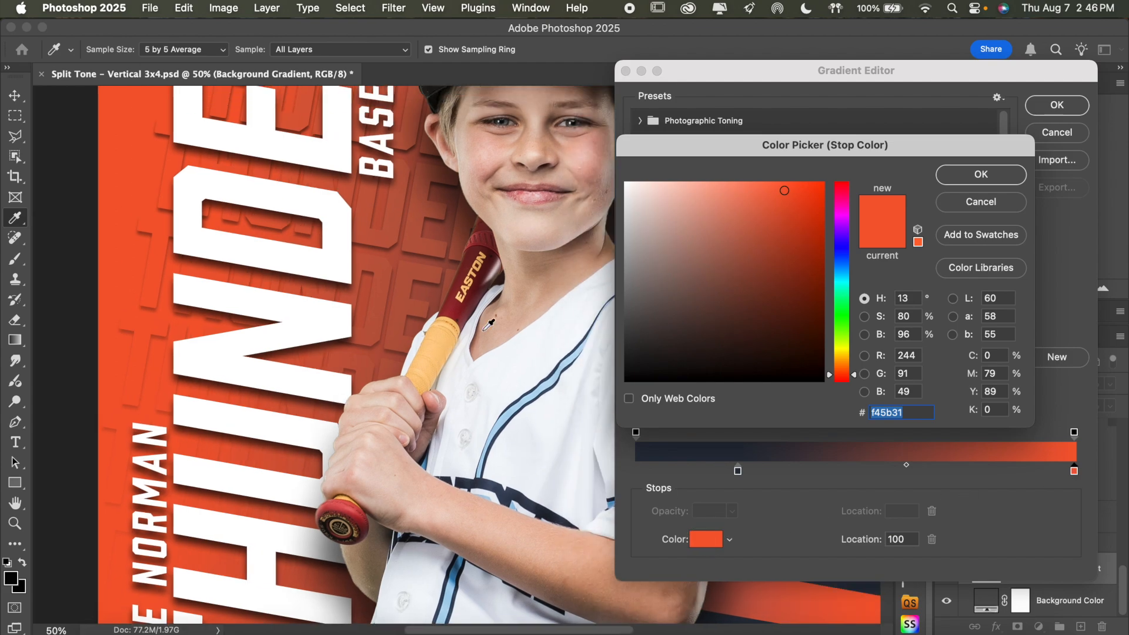
{"action": "left_click", "coordinate": [461, 451]}
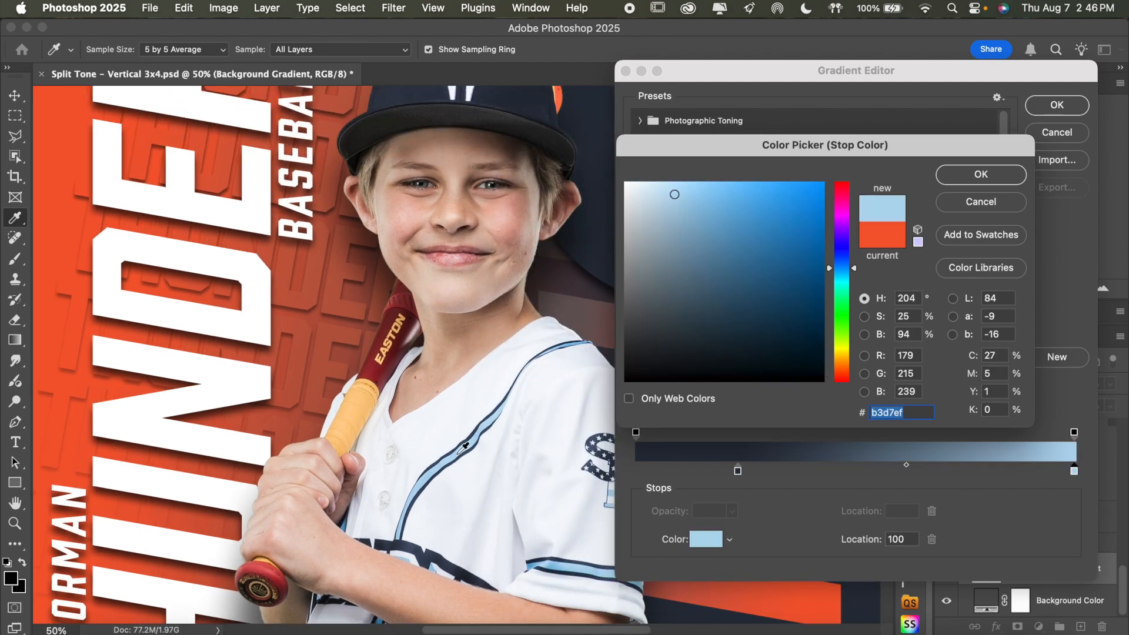
{"action": "scroll", "coordinate": [262, 308], "scroll_direction": "left", "scroll_amount": 3}
{"action": "scroll", "coordinate": [261, 307], "scroll_direction": "up", "scroll_amount": 1}
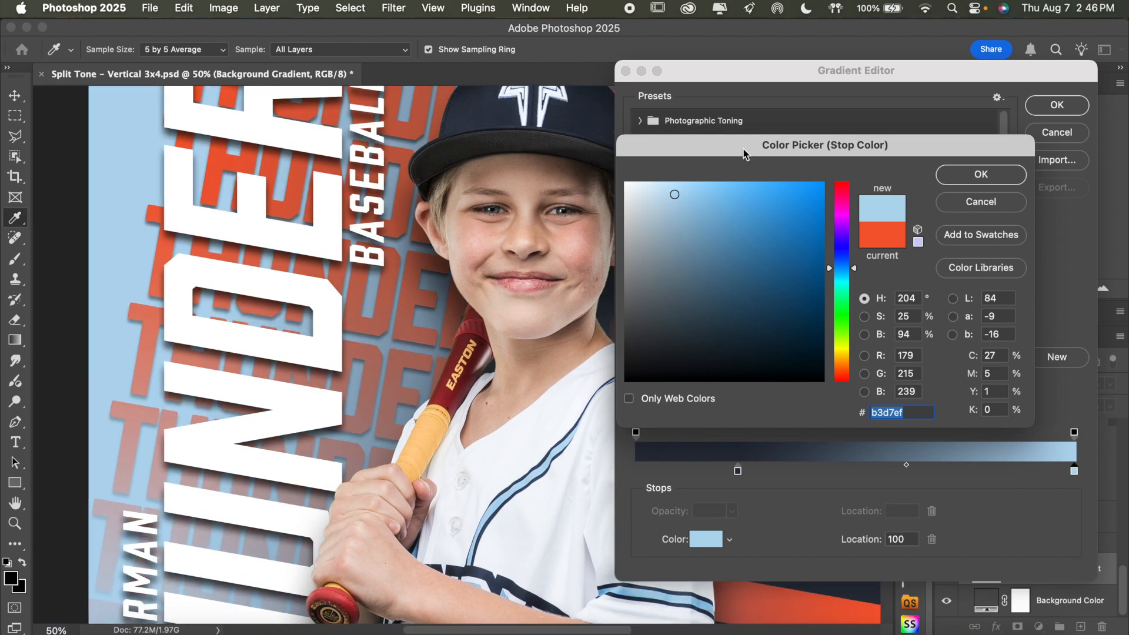
{"action": "left_click", "coordinate": [976, 176]}
{"action": "left_click", "coordinate": [1056, 105]}
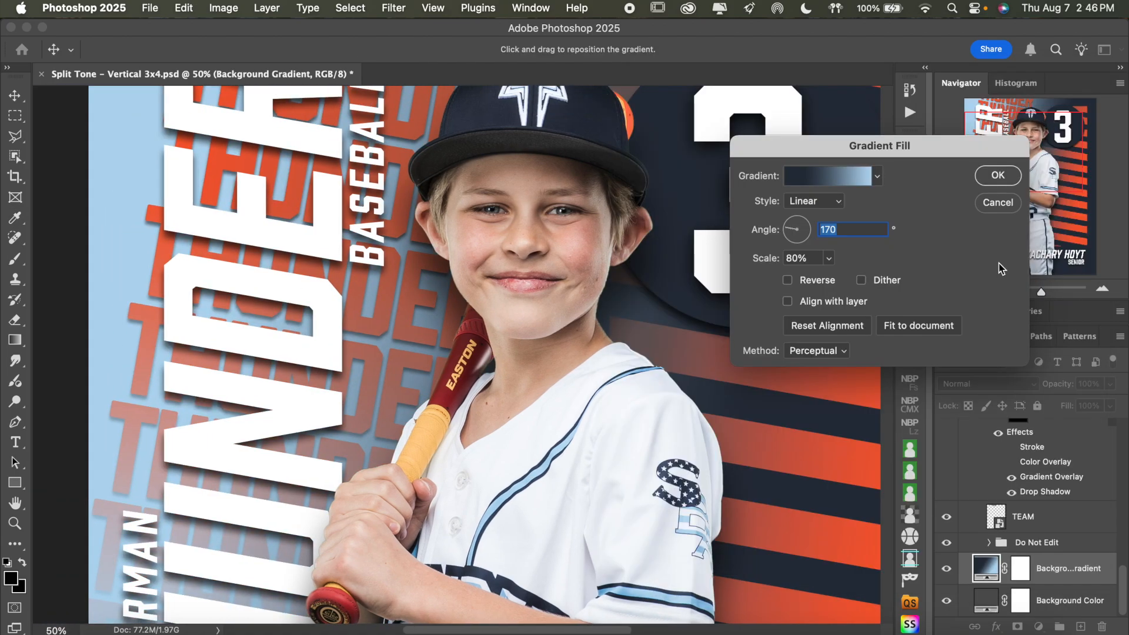
{"action": "left_click", "coordinate": [999, 177]}
Open the Color Overlay settings of the Circle layer behind the jersey number
{"action": "key", "text": "super+minus"}
{"action": "key", "text": "super+minus"}
{"action": "key", "text": "super+minus"}
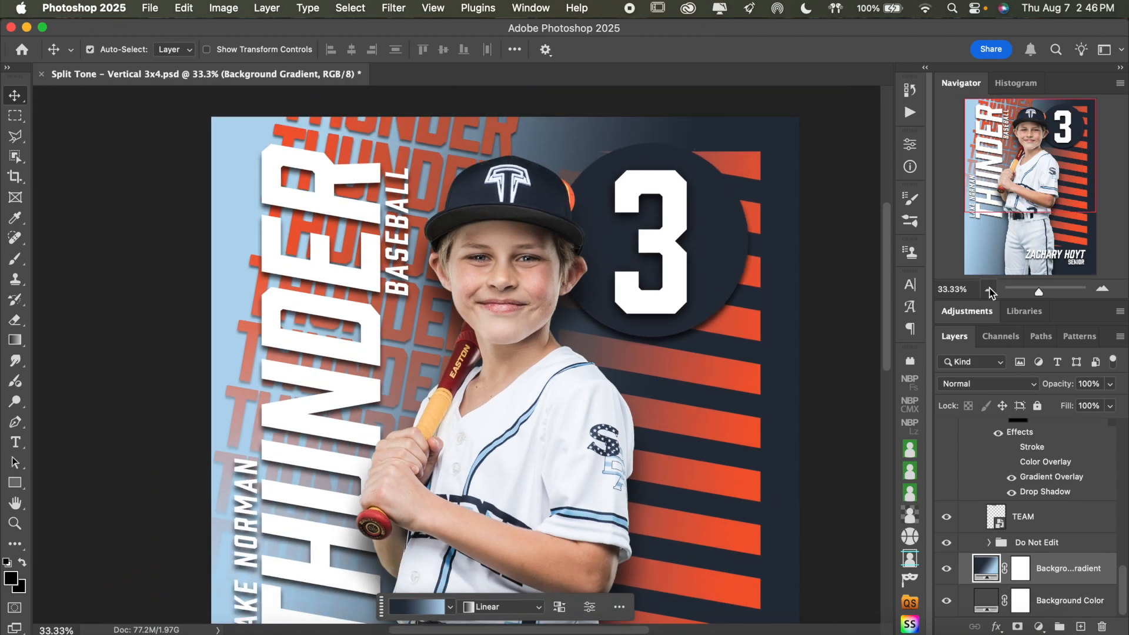
{"action": "scroll", "coordinate": [829, 288], "scroll_direction": "down", "scroll_amount": 5}
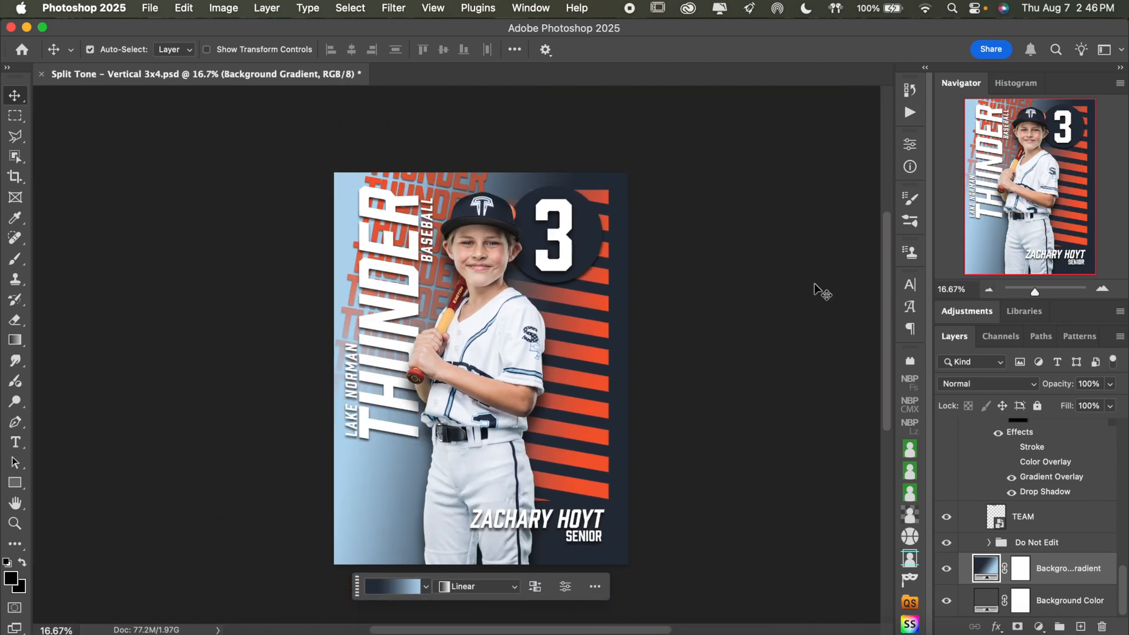
{"action": "left_click", "coordinate": [1102, 289]}
{"action": "scroll", "coordinate": [867, 292], "scroll_direction": "up", "scroll_amount": 2}
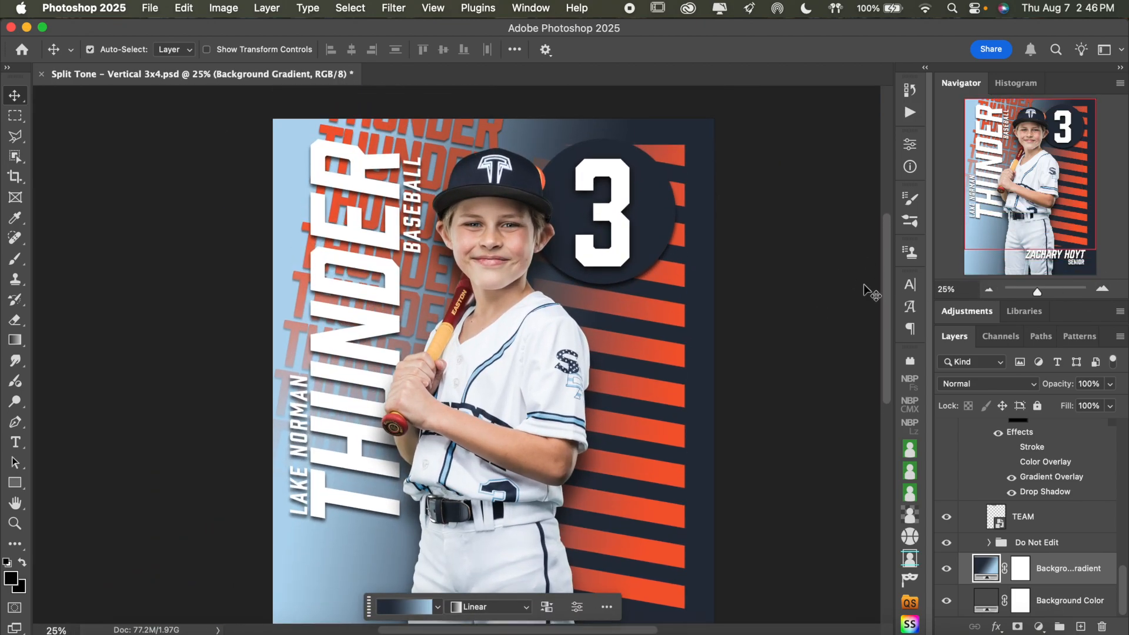
{"action": "scroll", "coordinate": [999, 517], "scroll_direction": "up", "scroll_amount": 8}
{"action": "left_click", "coordinate": [1073, 587]}
{"action": "scroll", "coordinate": [1073, 587], "scroll_direction": "up", "scroll_amount": 2}
{"action": "left_click", "coordinate": [1045, 580]}
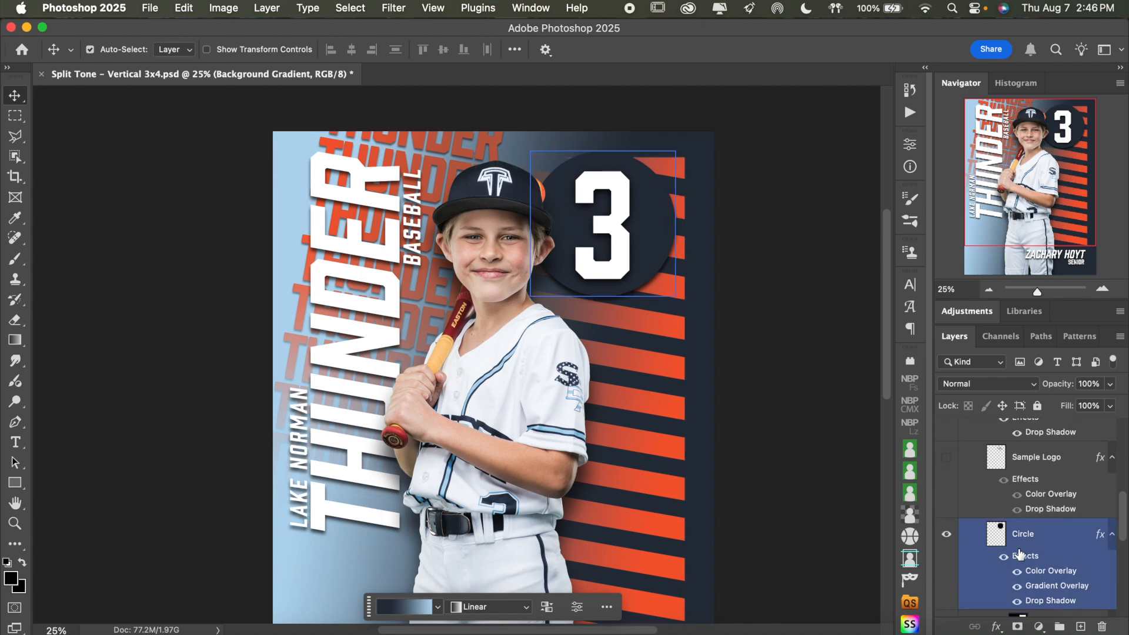
{"action": "double_click", "coordinate": [1049, 572]}
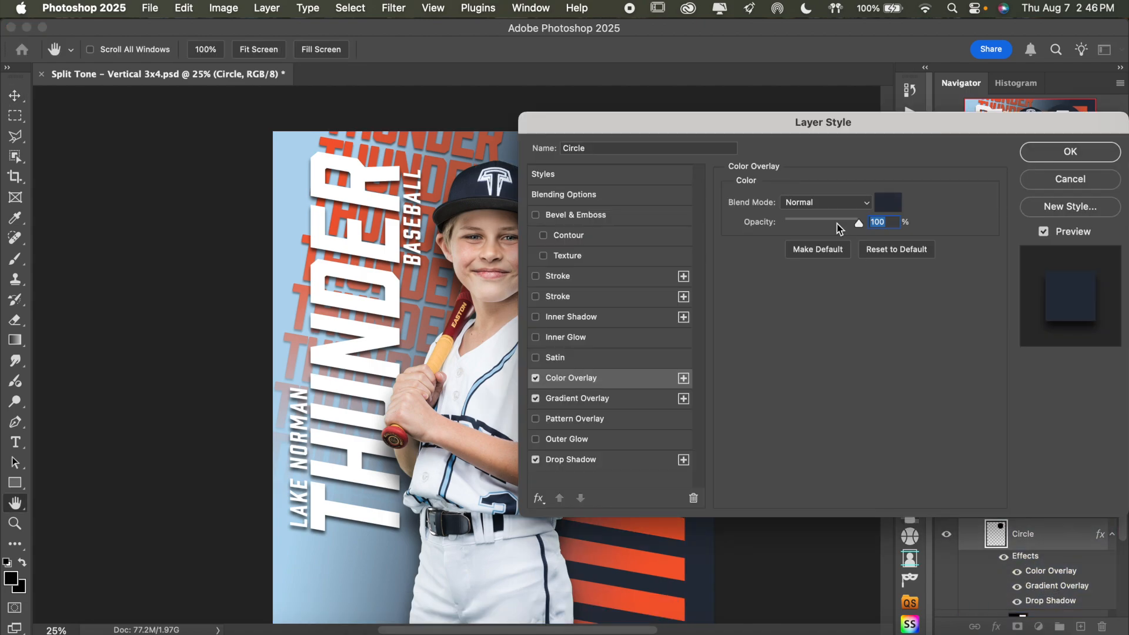
{"action": "left_click_drag", "start_coordinate": [729, 124], "coordinate": [922, 110]}
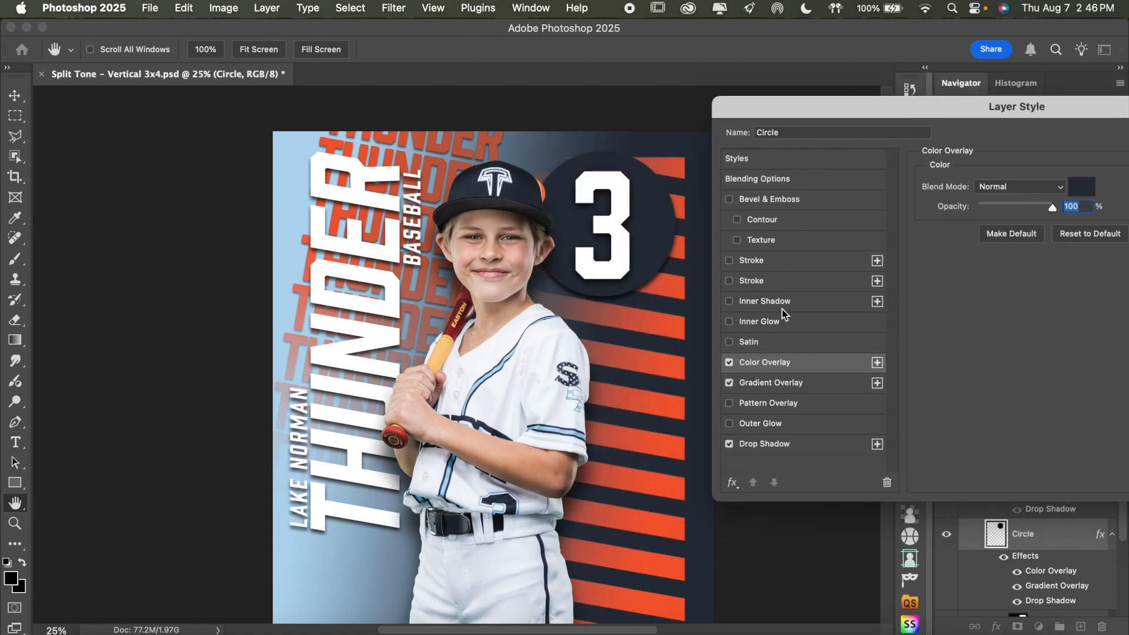
Set the Circle layer's overlay colour to light blue b3d7ef sampled from the background, and apply the layer style
{"action": "left_click", "coordinate": [1081, 189]}
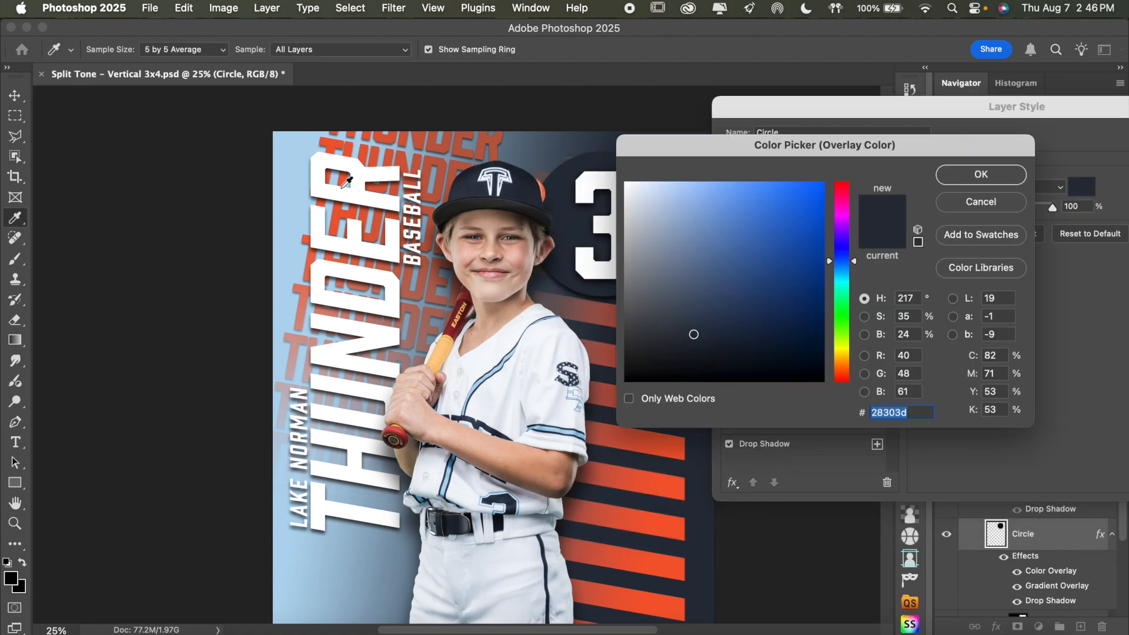
{"action": "left_click", "coordinate": [350, 195]}
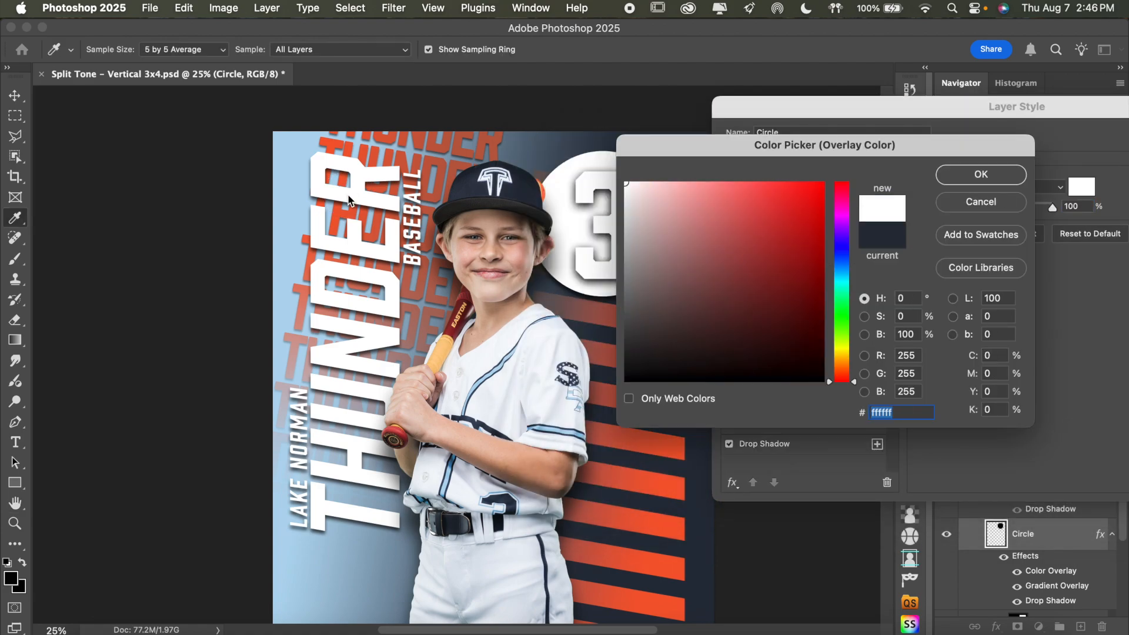
{"action": "left_click", "coordinate": [292, 180]}
{"action": "left_click", "coordinate": [960, 174]}
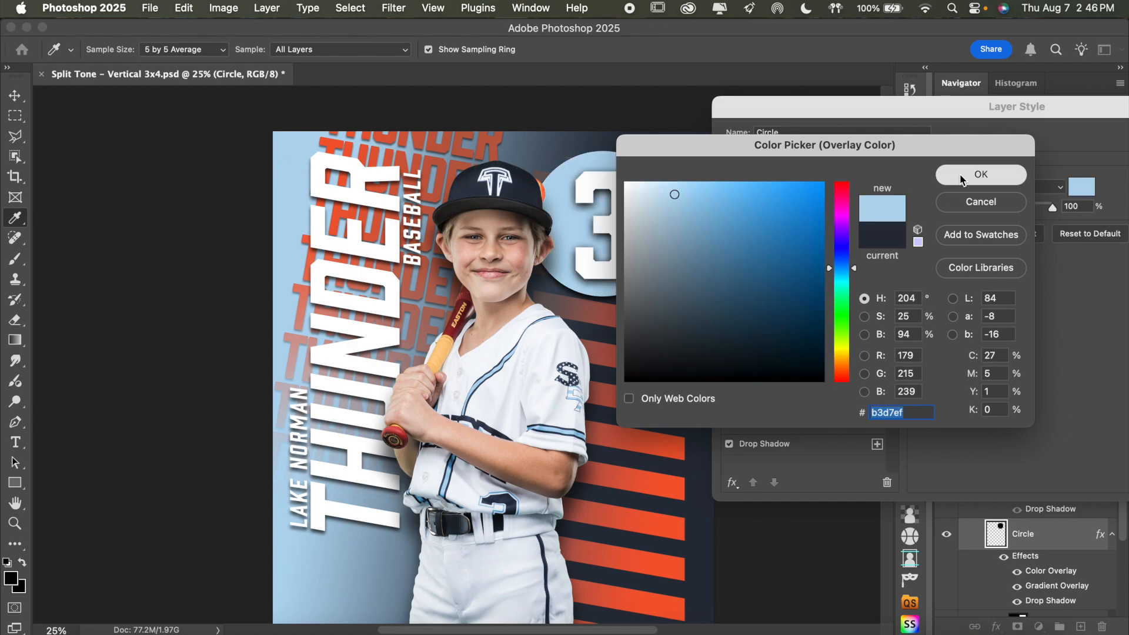
{"action": "left_click_drag", "start_coordinate": [1005, 108], "coordinate": [821, 135]}
{"action": "left_click", "coordinate": [1035, 167]}
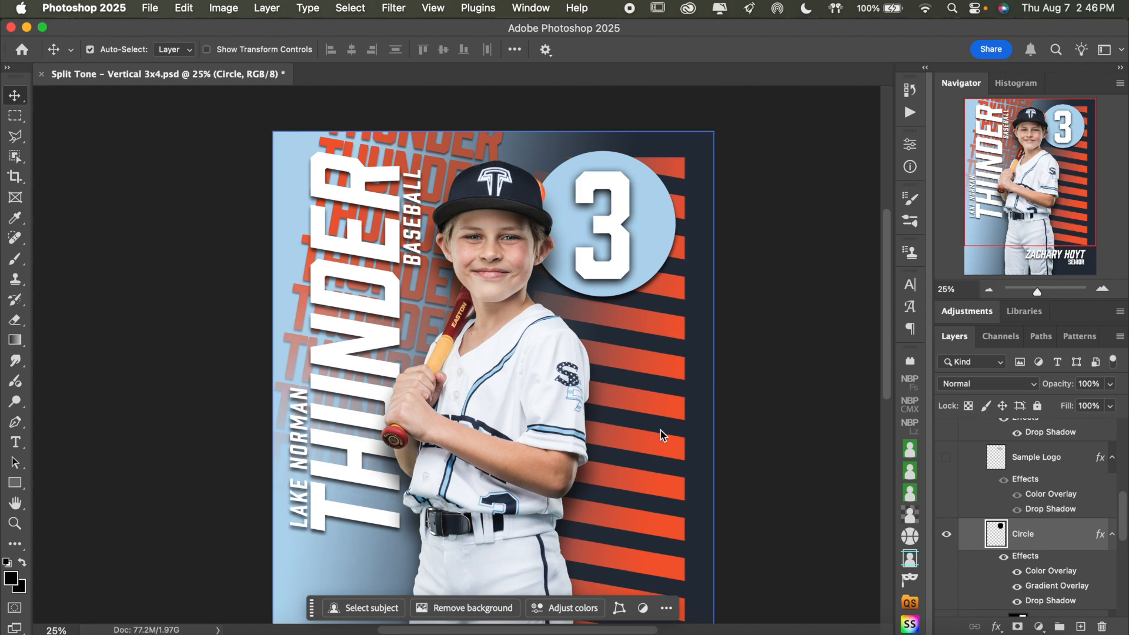
Open the Stripes group's Gradient Overlay settings and bring up its gradient for editing
{"action": "scroll", "coordinate": [775, 409], "scroll_direction": "down", "scroll_amount": 5}
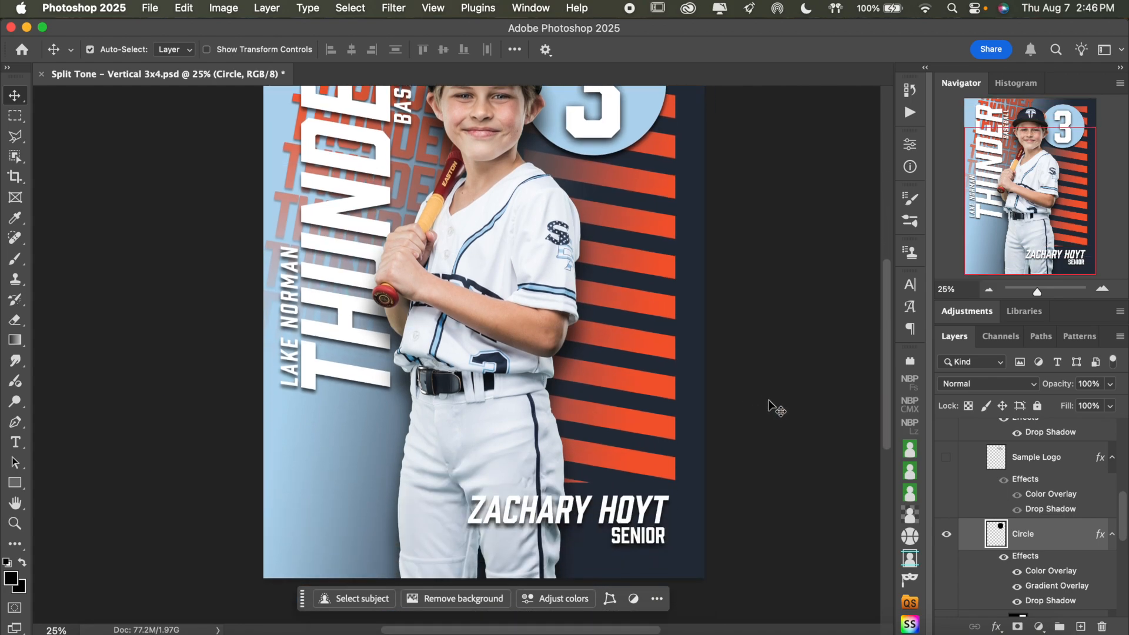
{"action": "scroll", "coordinate": [1068, 572], "scroll_direction": "down", "scroll_amount": 3}
{"action": "left_click", "coordinate": [1068, 572]}
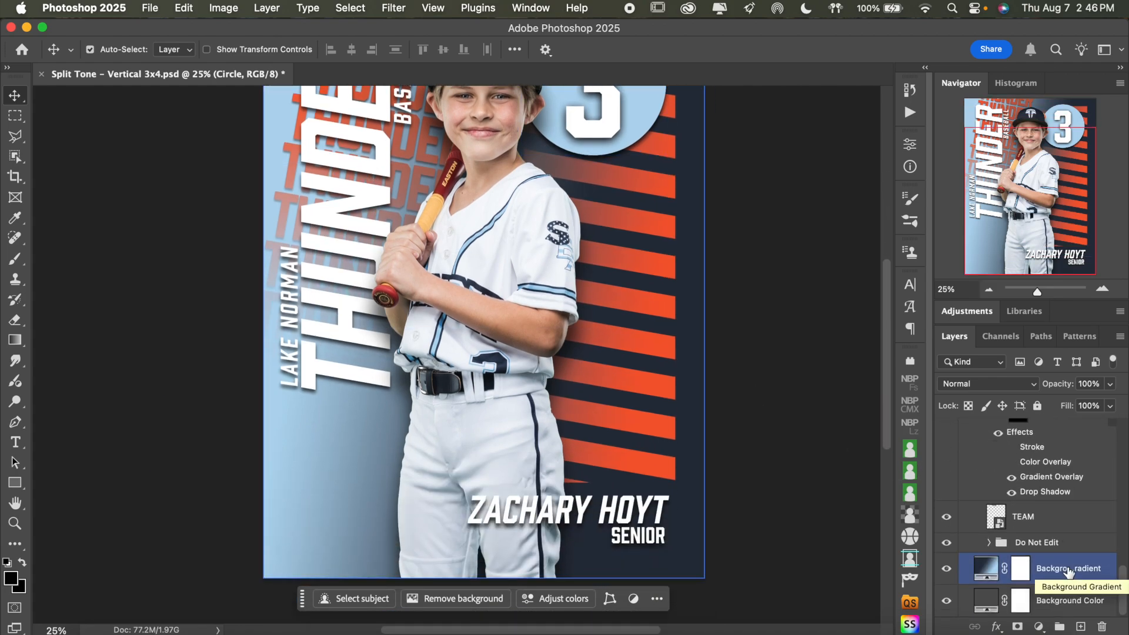
{"action": "left_click", "coordinate": [1072, 526]}
{"action": "scroll", "coordinate": [1073, 536], "scroll_direction": "up", "scroll_amount": 3}
{"action": "left_click", "coordinate": [1053, 488]}
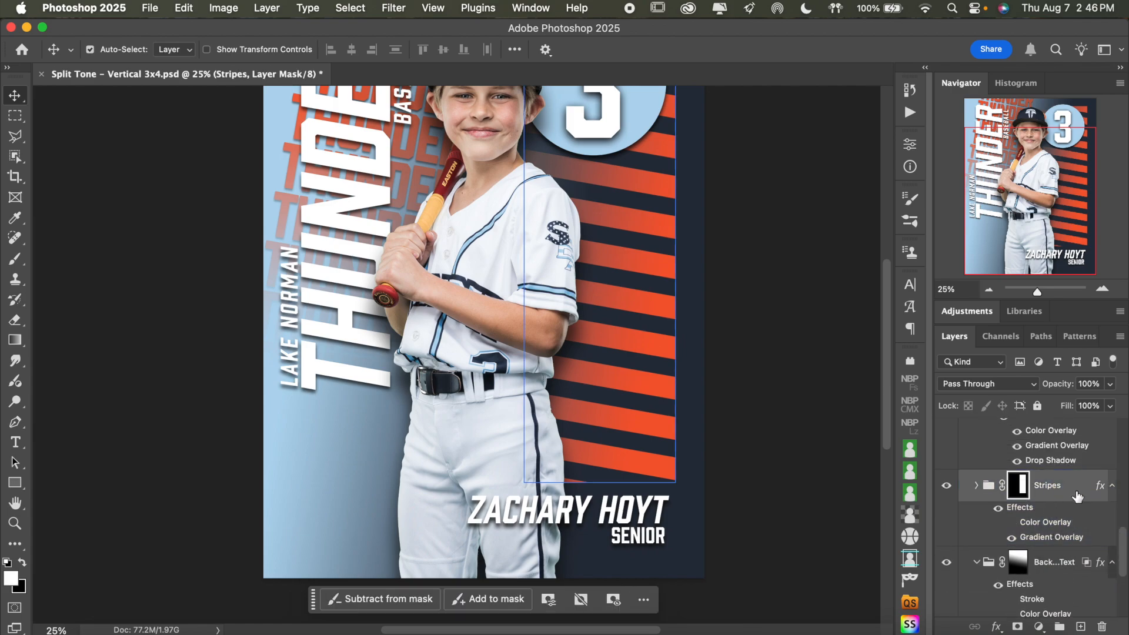
{"action": "double_click", "coordinate": [1052, 537]}
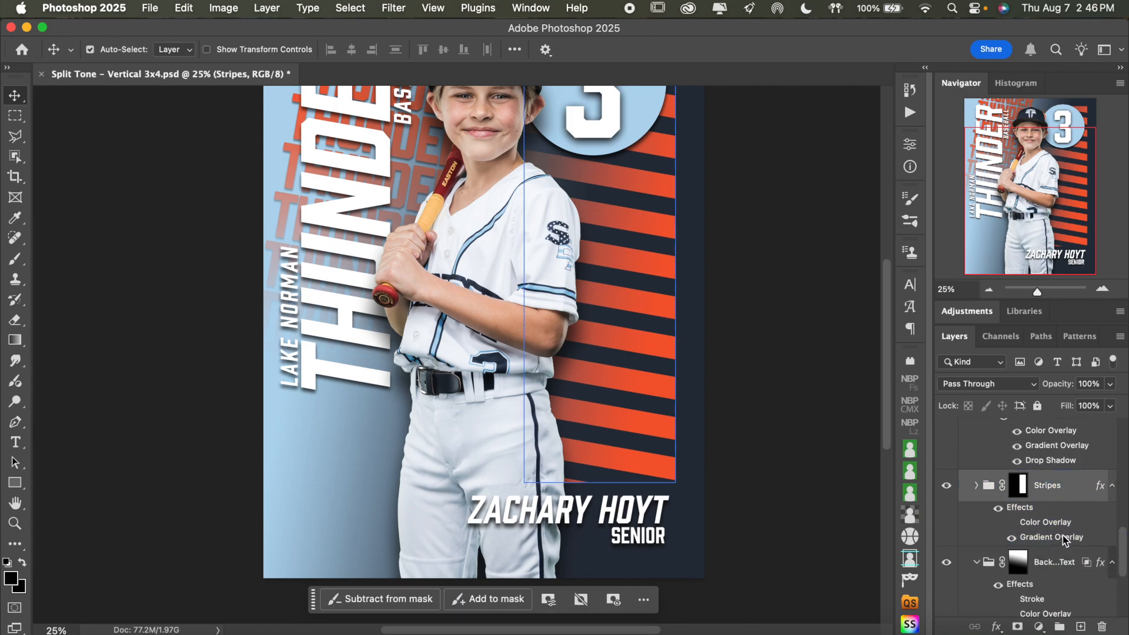
{"action": "scroll", "coordinate": [437, 282], "scroll_direction": "up", "scroll_amount": 6}
{"action": "scroll", "coordinate": [436, 282], "scroll_direction": "right", "scroll_amount": 4}
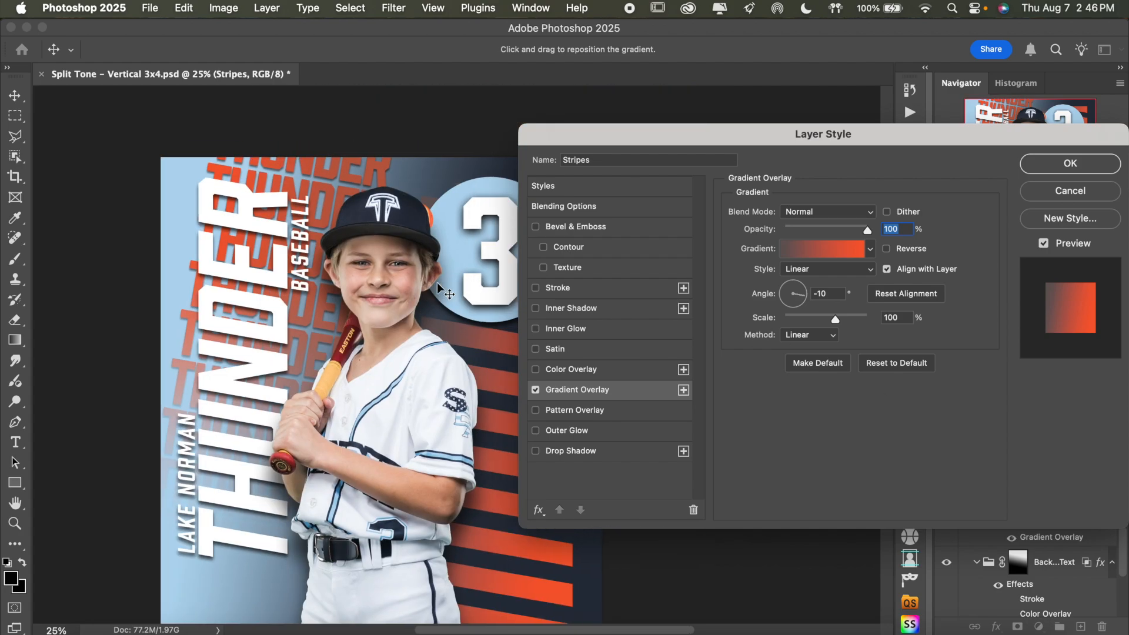
{"action": "scroll", "coordinate": [469, 203], "scroll_direction": "down", "scroll_amount": 3}
{"action": "scroll", "coordinate": [469, 204], "scroll_direction": "right", "scroll_amount": 3}
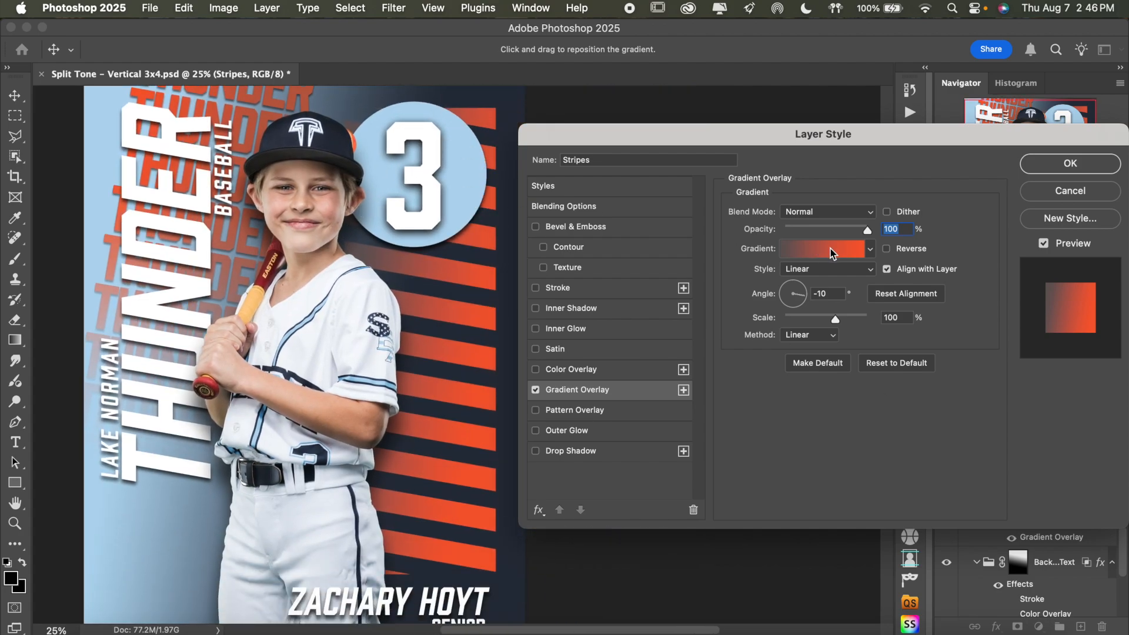
{"action": "left_click", "coordinate": [833, 249]}
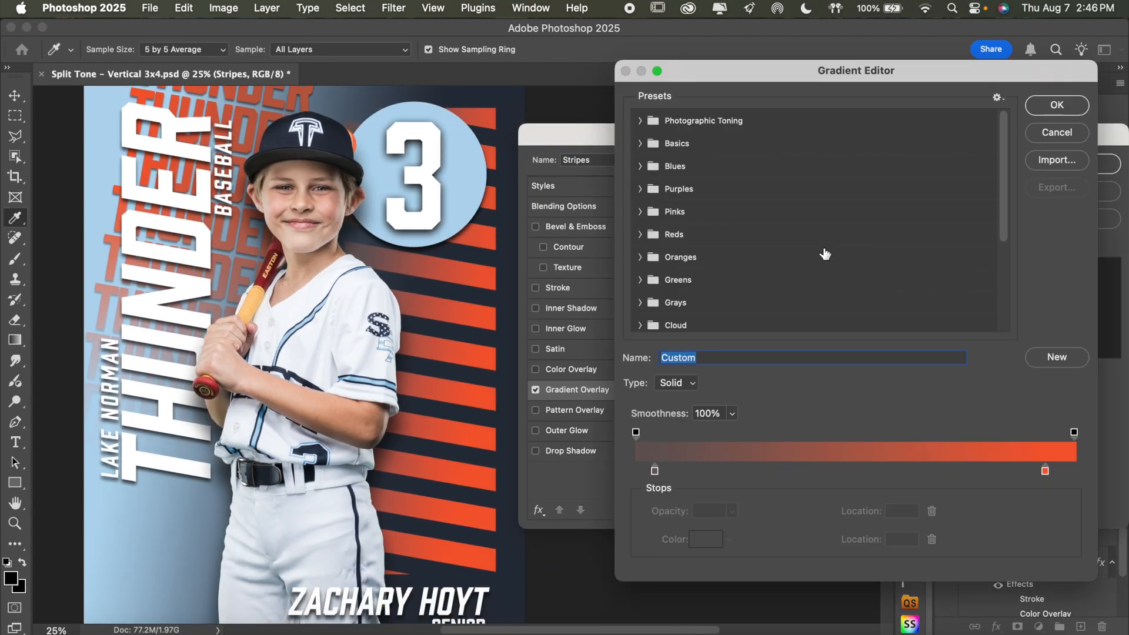
{"action": "left_click", "coordinate": [655, 472]}
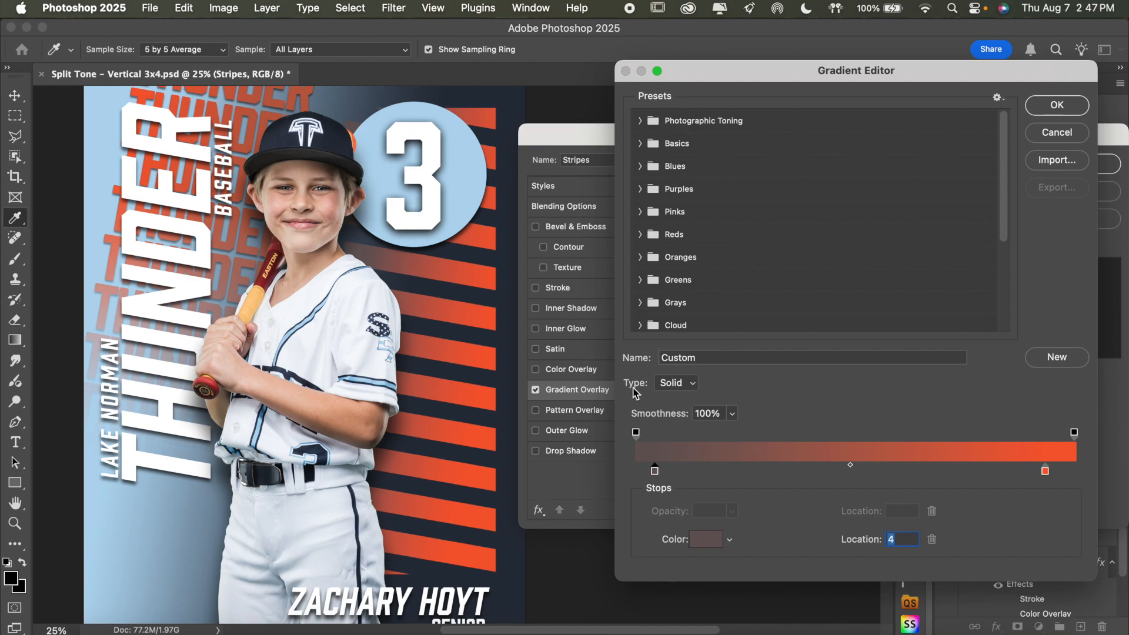
{"action": "left_click", "coordinate": [701, 542]}
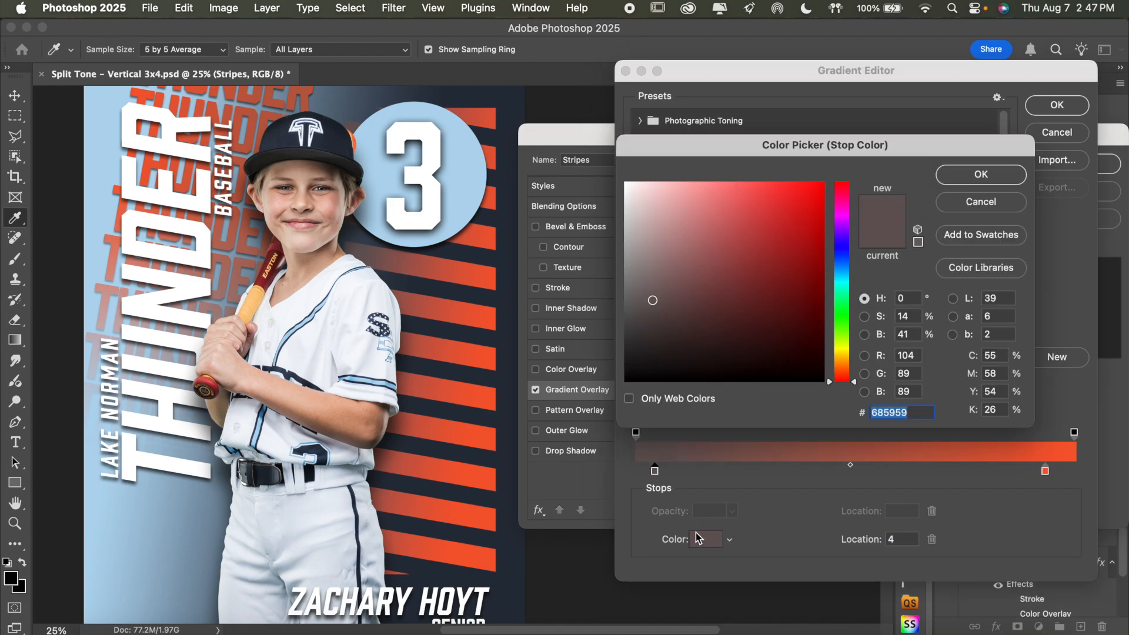
{"action": "left_click", "coordinate": [461, 180]}
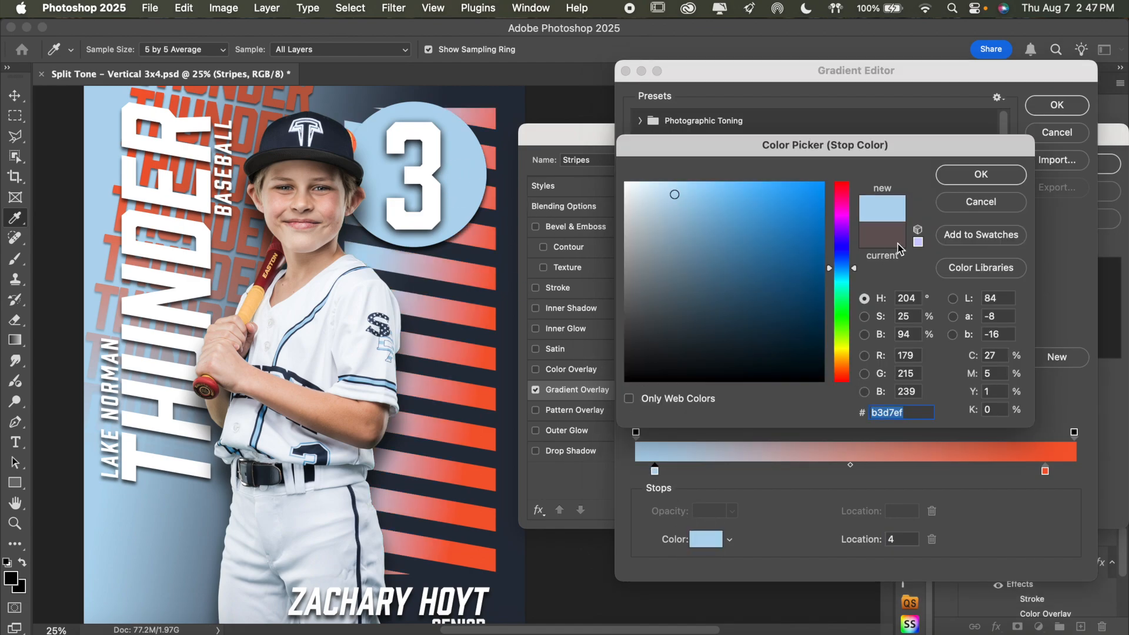
{"action": "left_click", "coordinate": [980, 203]}
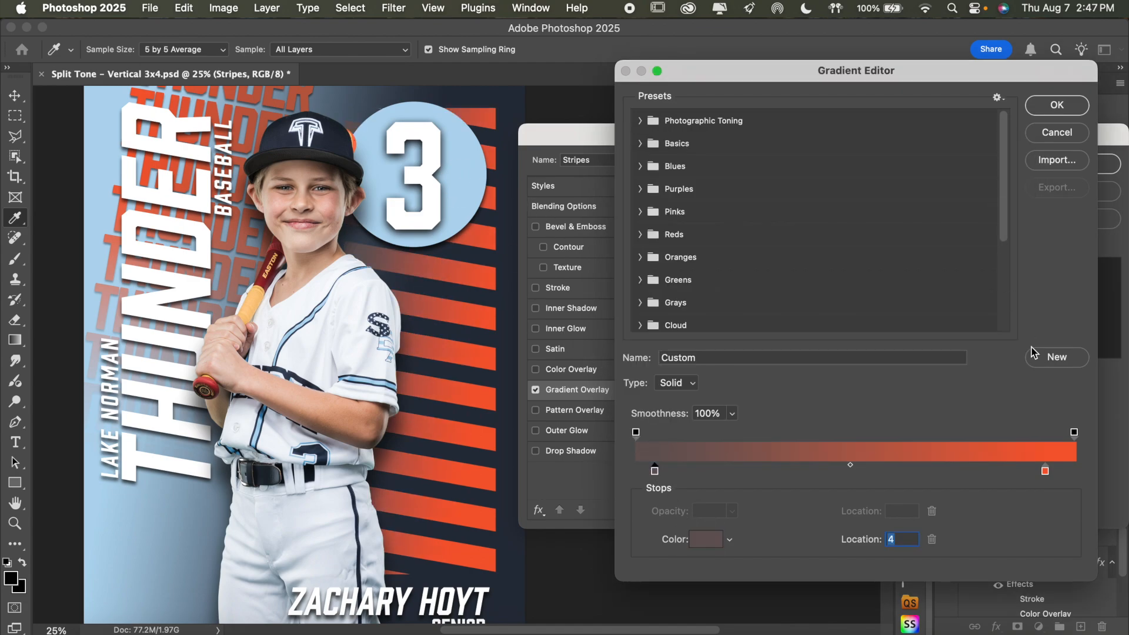
Change the stripes gradient's orange end stop to light blue b3d7ef sampled from the number circle
{"action": "double_click", "coordinate": [1045, 470]}
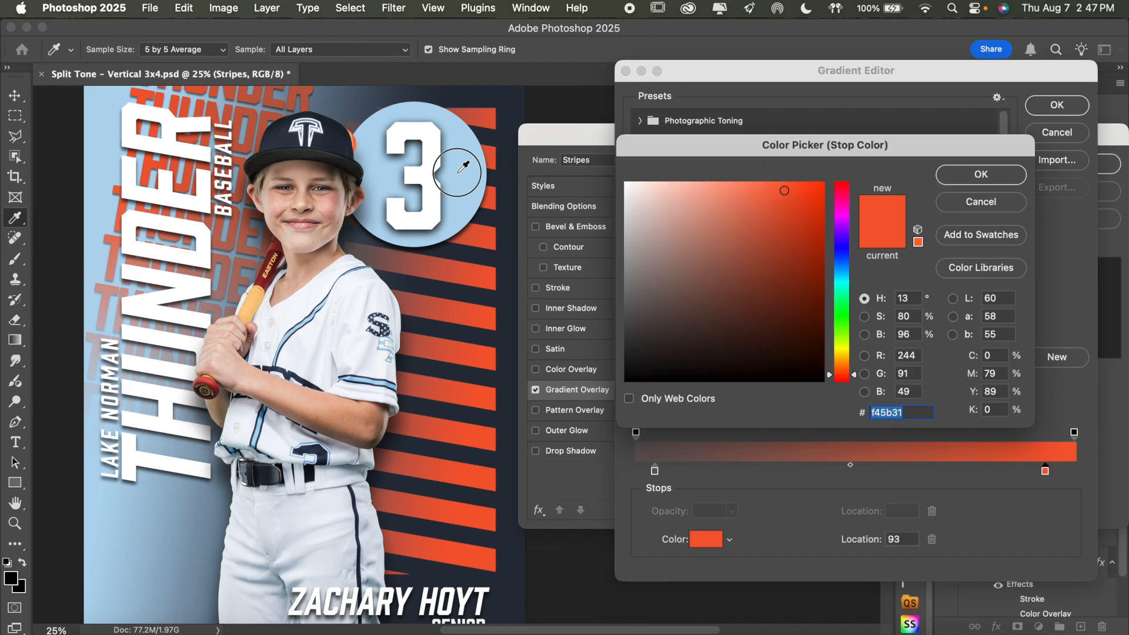
{"action": "left_click", "coordinate": [463, 167]}
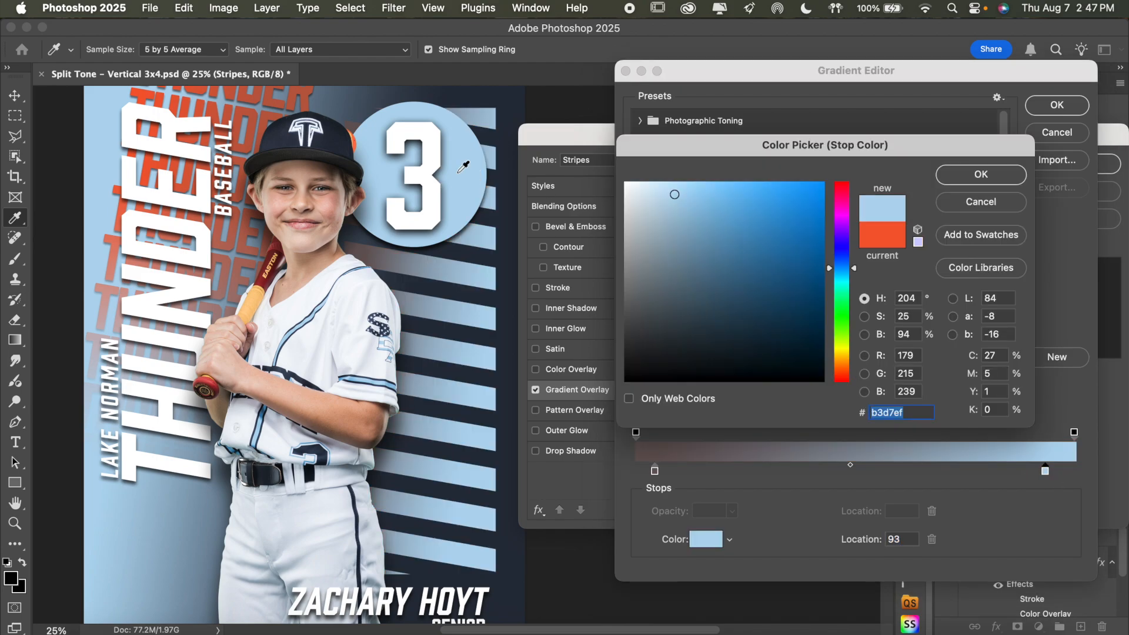
{"action": "left_click", "coordinate": [999, 179]}
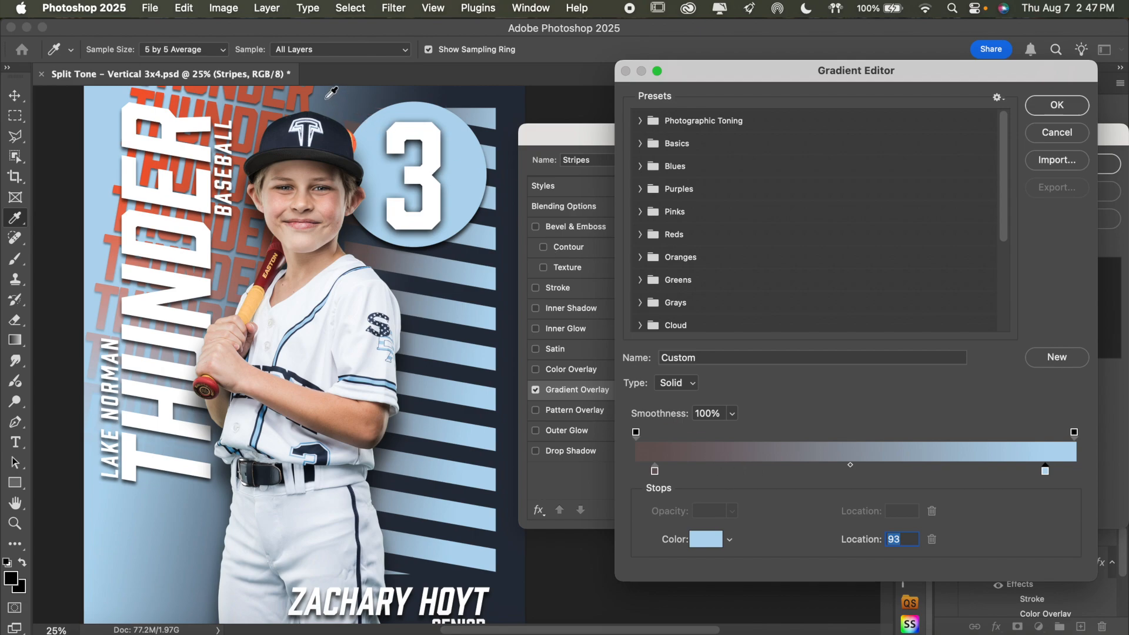
Set the stripes gradient's brownish grey stop to slate blue 475564 sampled from the background above the cap, and apply the gradient overlay
{"action": "left_click", "coordinate": [654, 471]}
{"action": "left_click", "coordinate": [705, 539]}
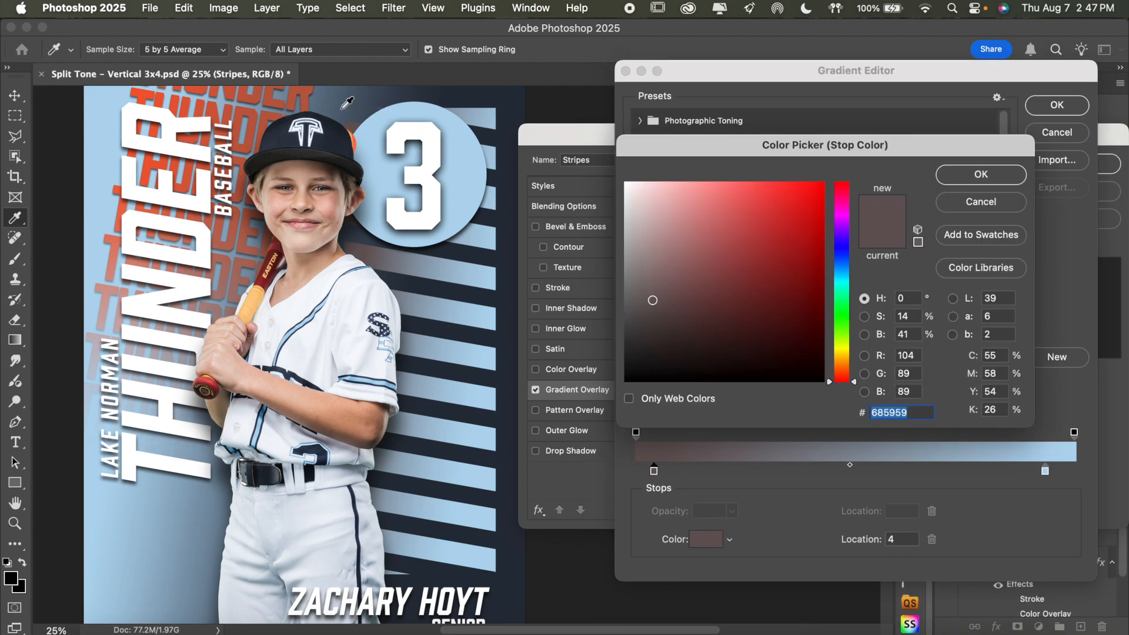
{"action": "left_click", "coordinate": [331, 103]}
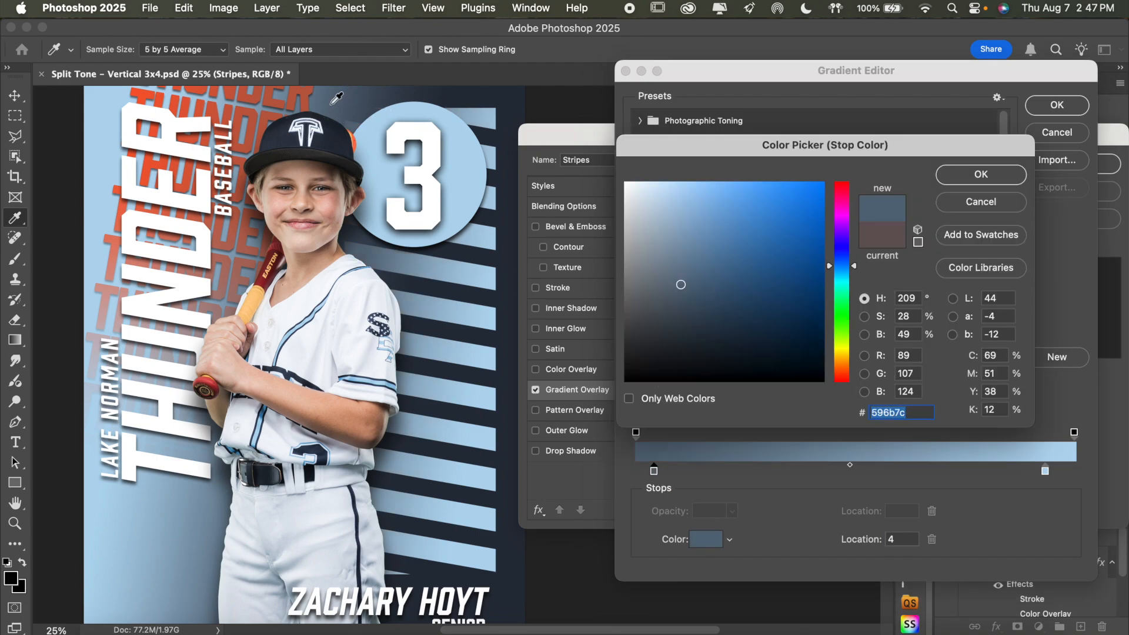
{"action": "left_click", "coordinate": [332, 103]}
{"action": "left_click", "coordinate": [321, 103]}
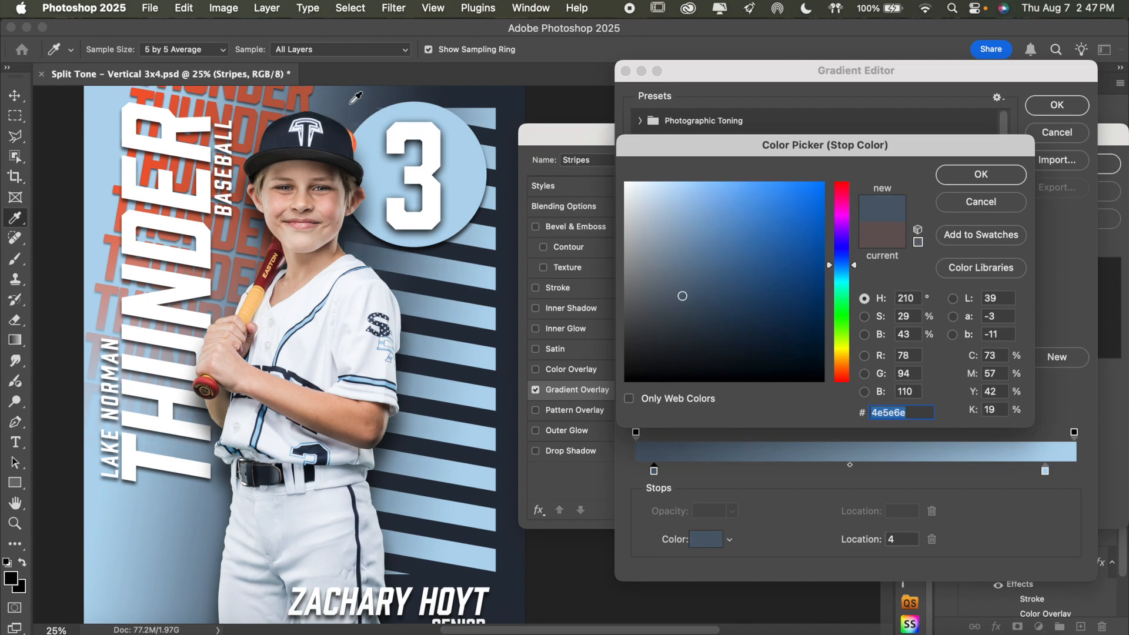
{"action": "left_click", "coordinate": [345, 103]}
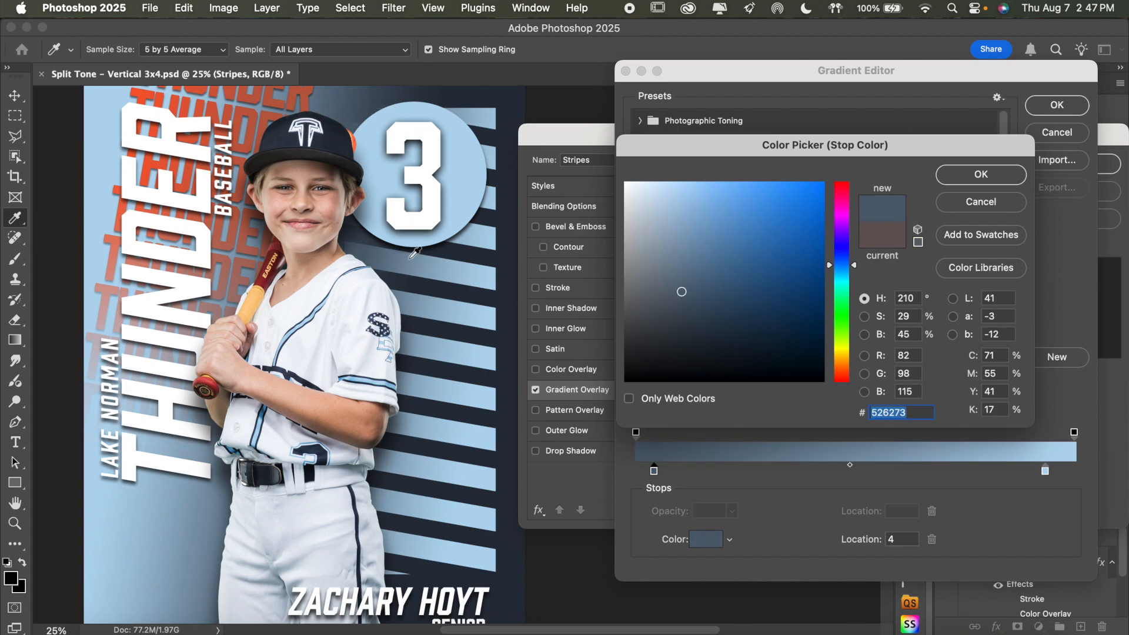
{"action": "left_click", "coordinate": [363, 112]}
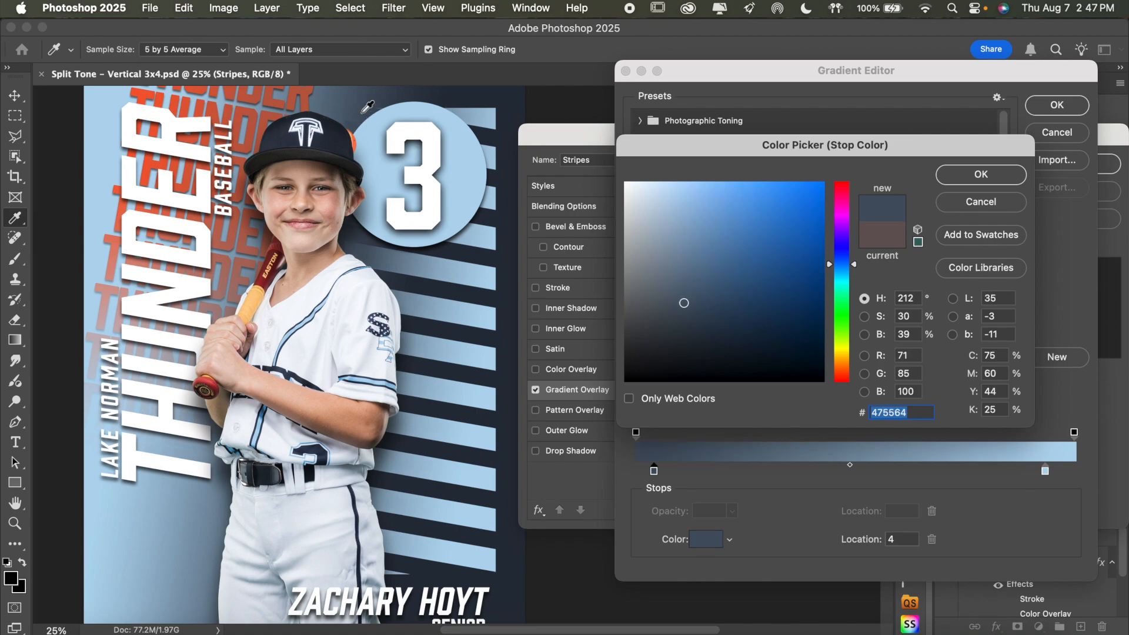
{"action": "left_click", "coordinate": [950, 176]}
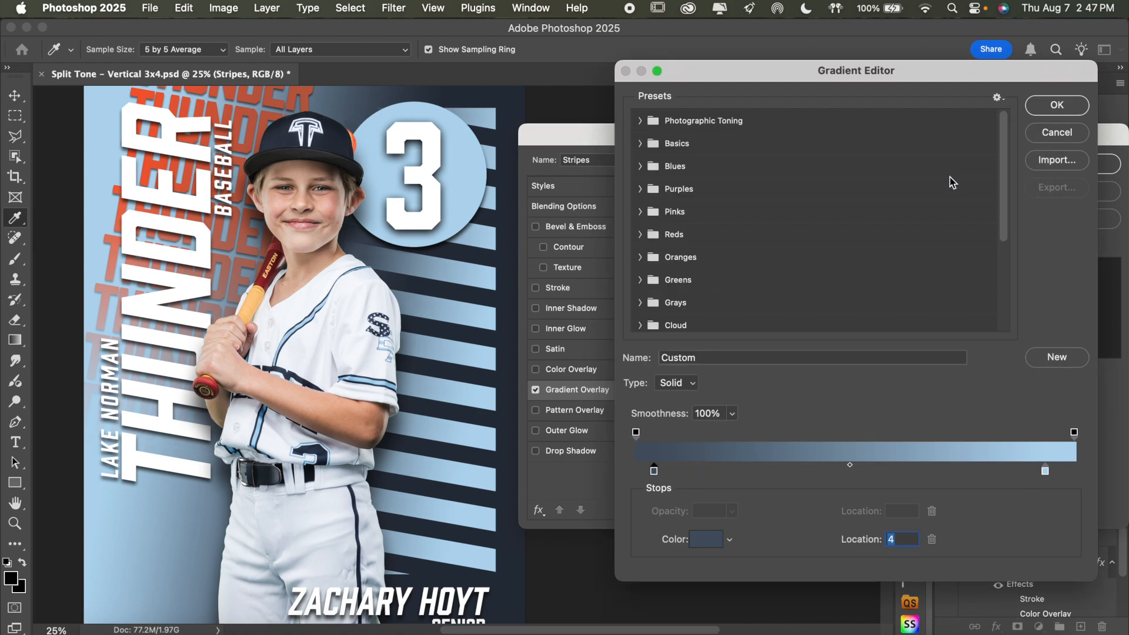
{"action": "left_click", "coordinate": [1070, 105]}
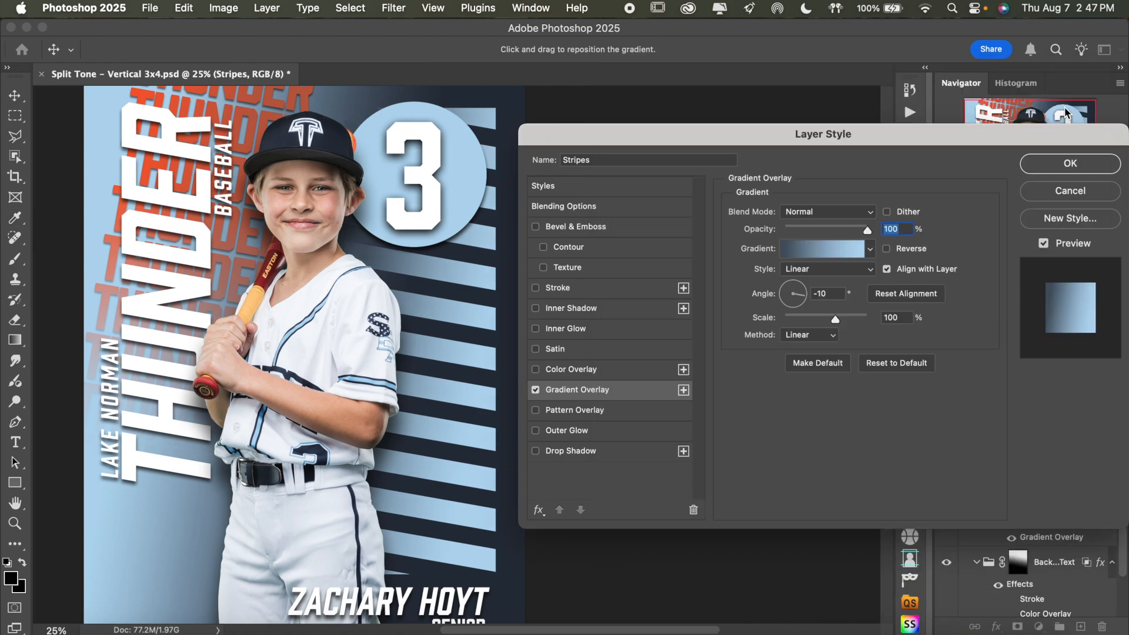
{"action": "left_click", "coordinate": [1052, 172]}
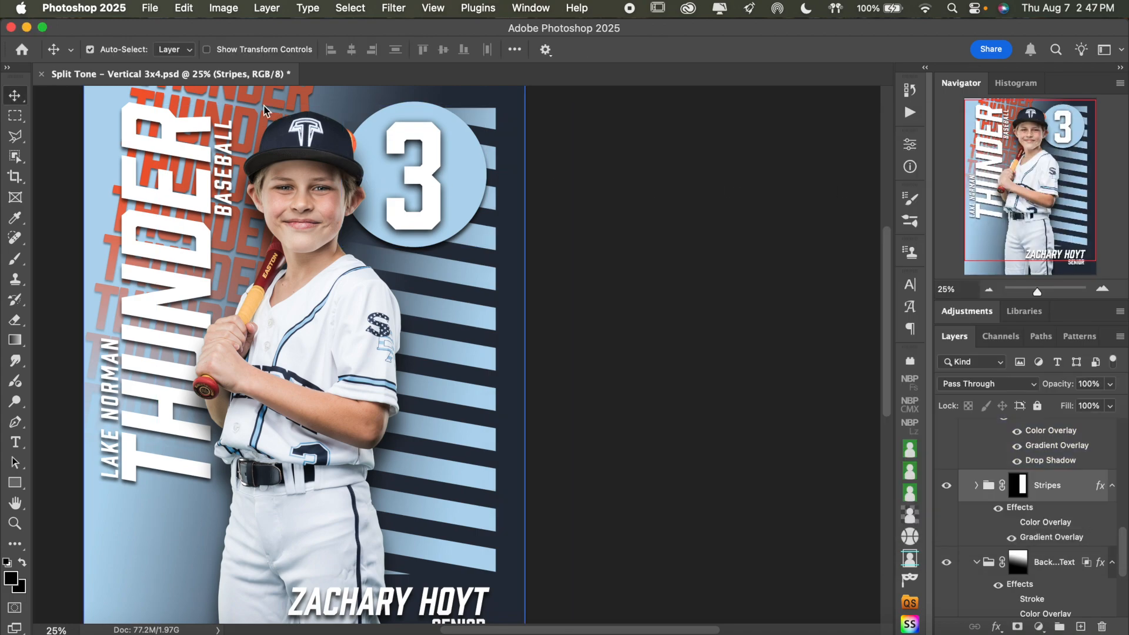
Set the bright orange stop of the Background Text group's gradient overlay to white ffffff sampled from the THUNDER lettering
{"action": "scroll", "coordinate": [1063, 533], "scroll_direction": "down", "scroll_amount": 2}
{"action": "left_click", "coordinate": [1059, 536]}
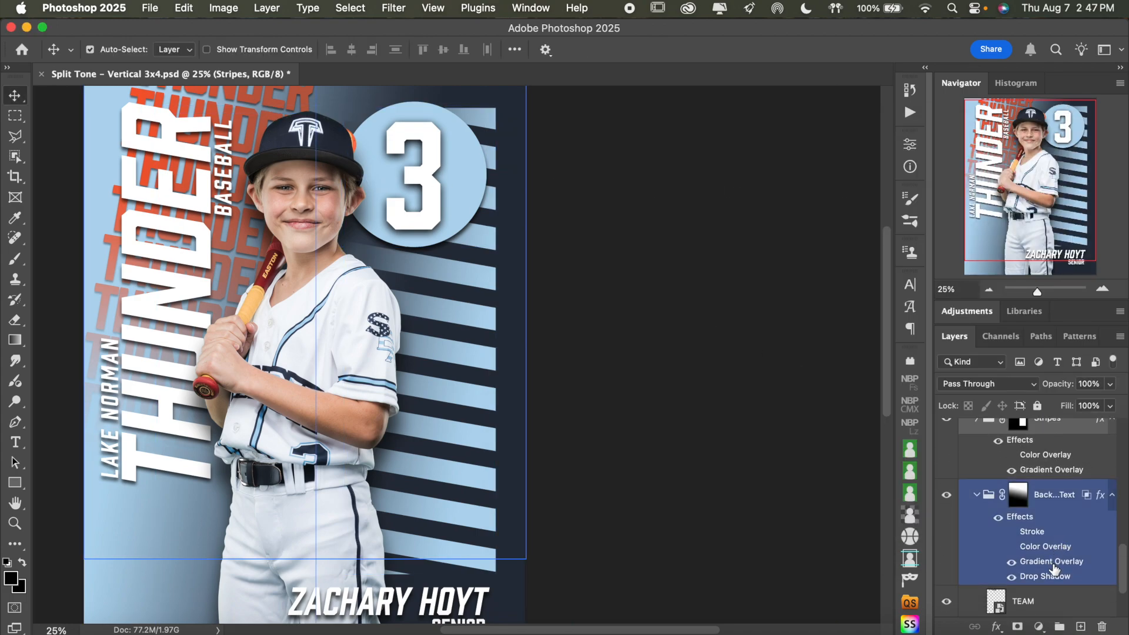
{"action": "double_click", "coordinate": [1052, 561]}
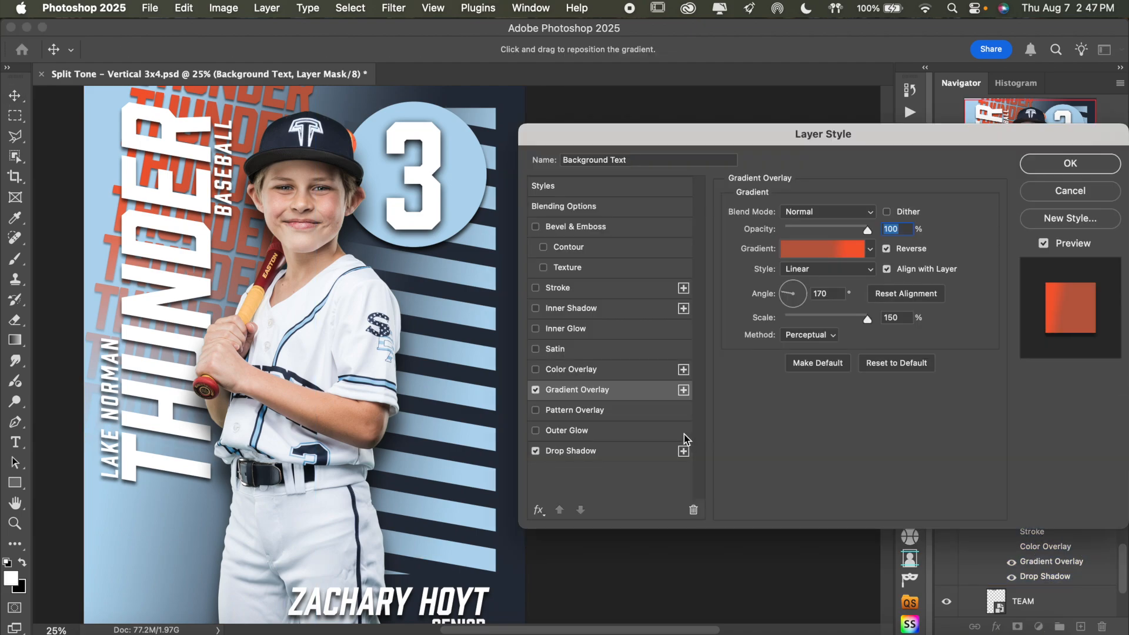
{"action": "scroll", "coordinate": [474, 363], "scroll_direction": "up", "scroll_amount": 5}
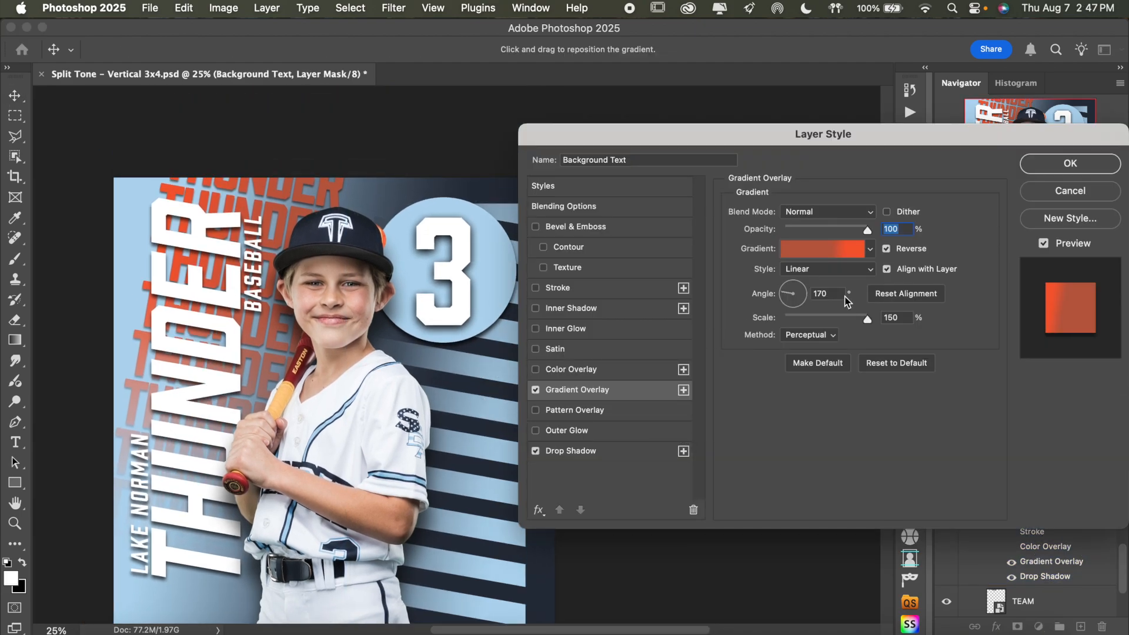
{"action": "left_click", "coordinate": [825, 250]}
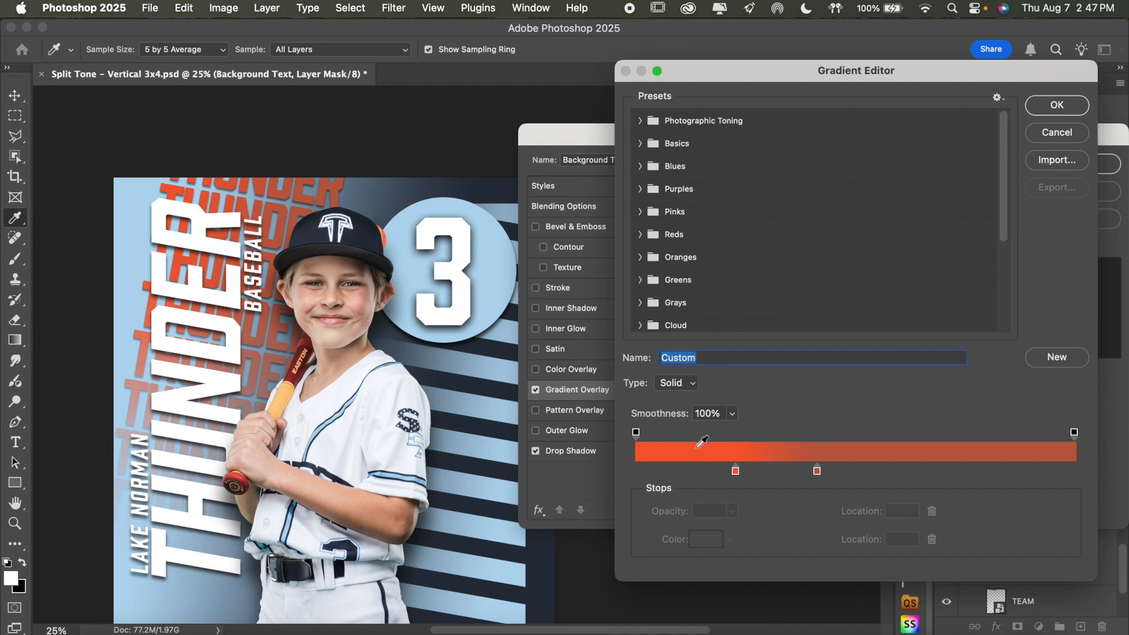
{"action": "left_click", "coordinate": [736, 471]}
{"action": "left_click", "coordinate": [708, 537]}
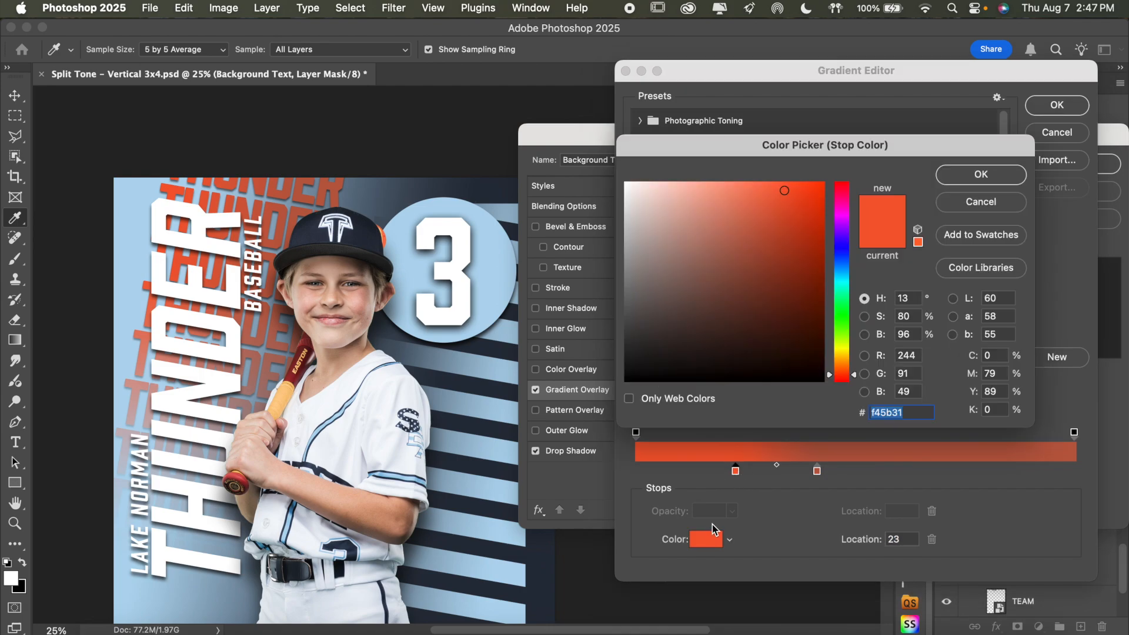
{"action": "left_click", "coordinate": [199, 194]}
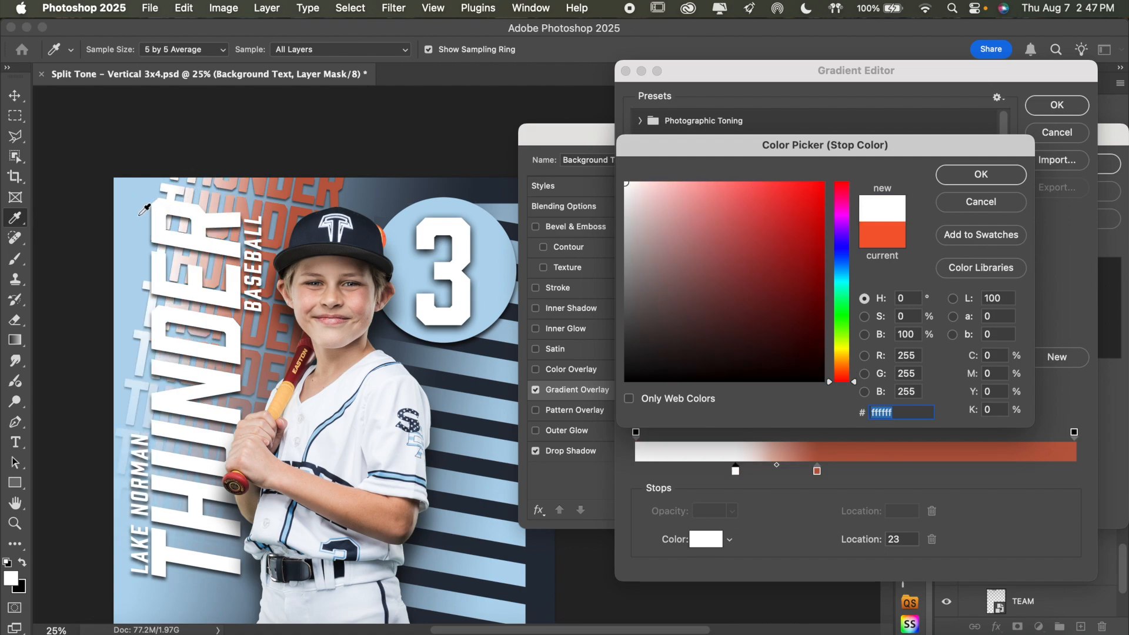
{"action": "left_click", "coordinate": [992, 176]}
{"action": "left_click", "coordinate": [1056, 107]}
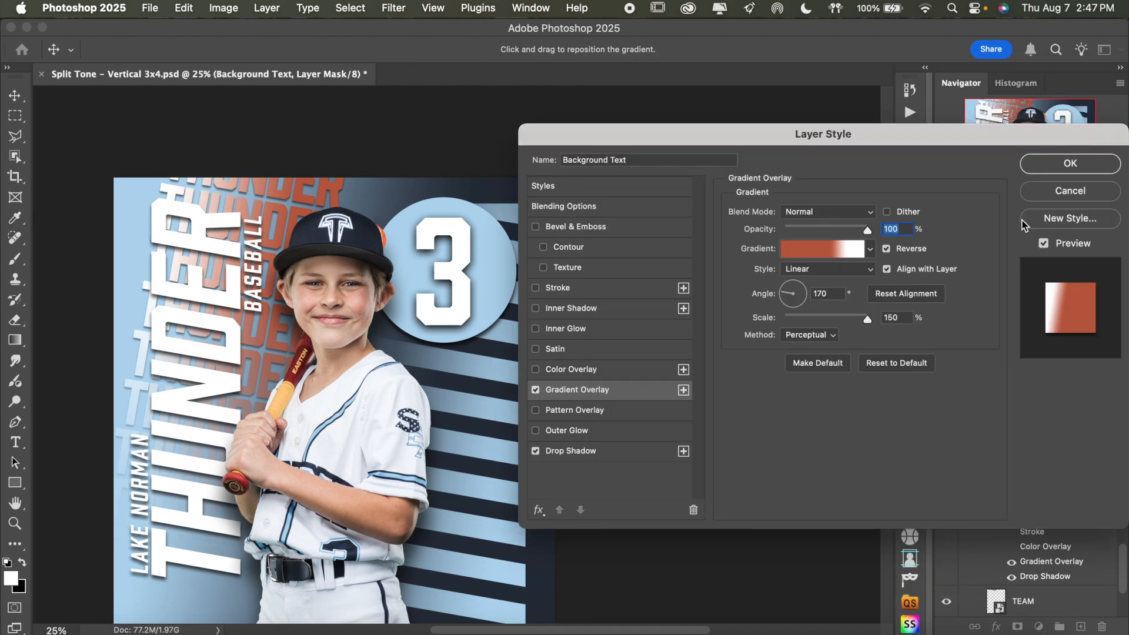
{"action": "left_click", "coordinate": [809, 257]}
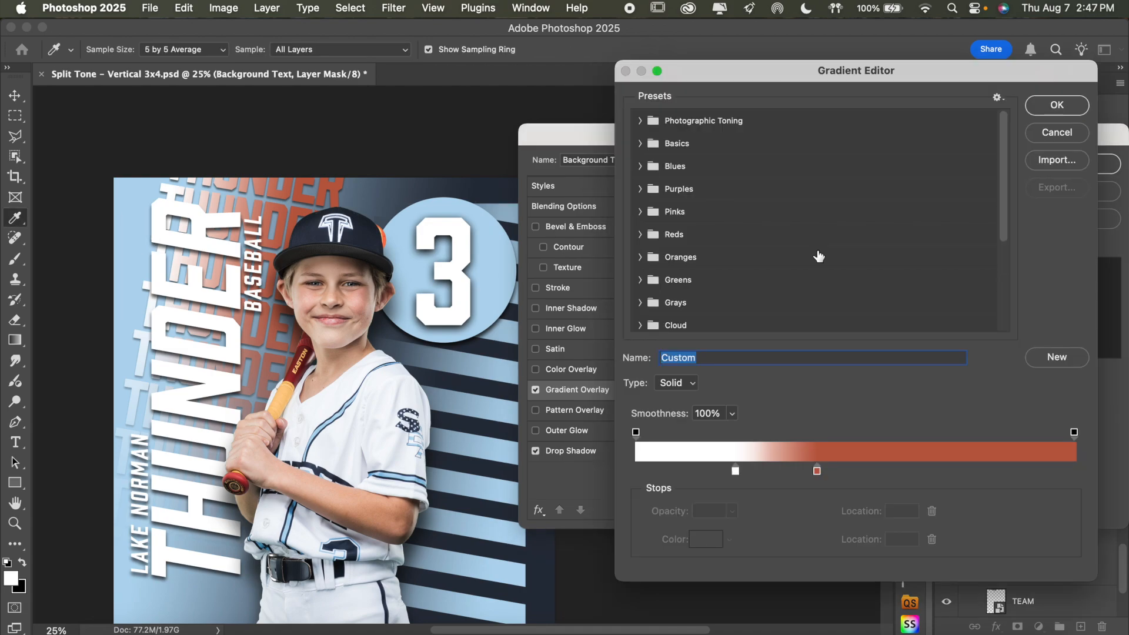
{"action": "left_click", "coordinate": [736, 472]}
{"action": "left_click", "coordinate": [705, 539]}
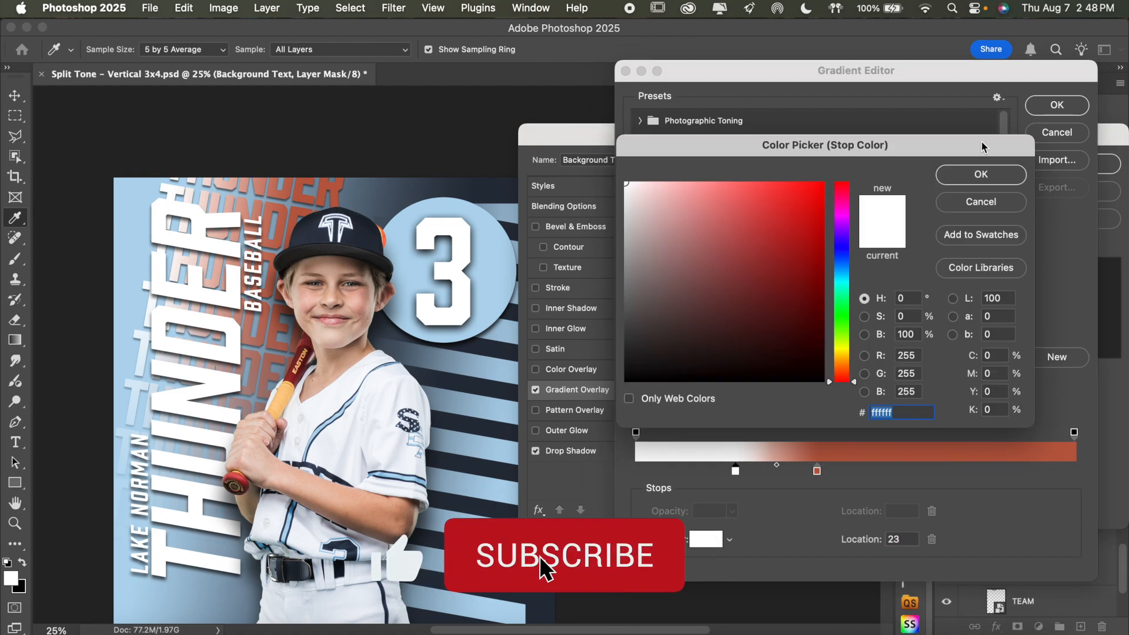
{"action": "left_click", "coordinate": [979, 173]}
{"action": "left_click", "coordinate": [1071, 110]}
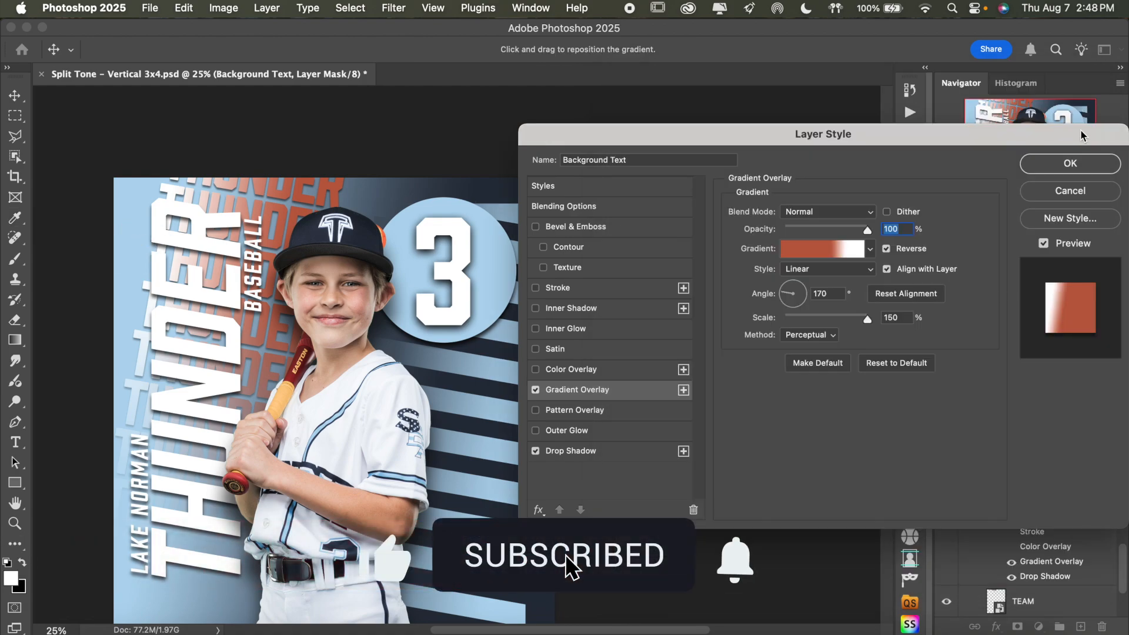
{"action": "left_click", "coordinate": [1071, 163]}
{"action": "left_click", "coordinate": [1069, 452]}
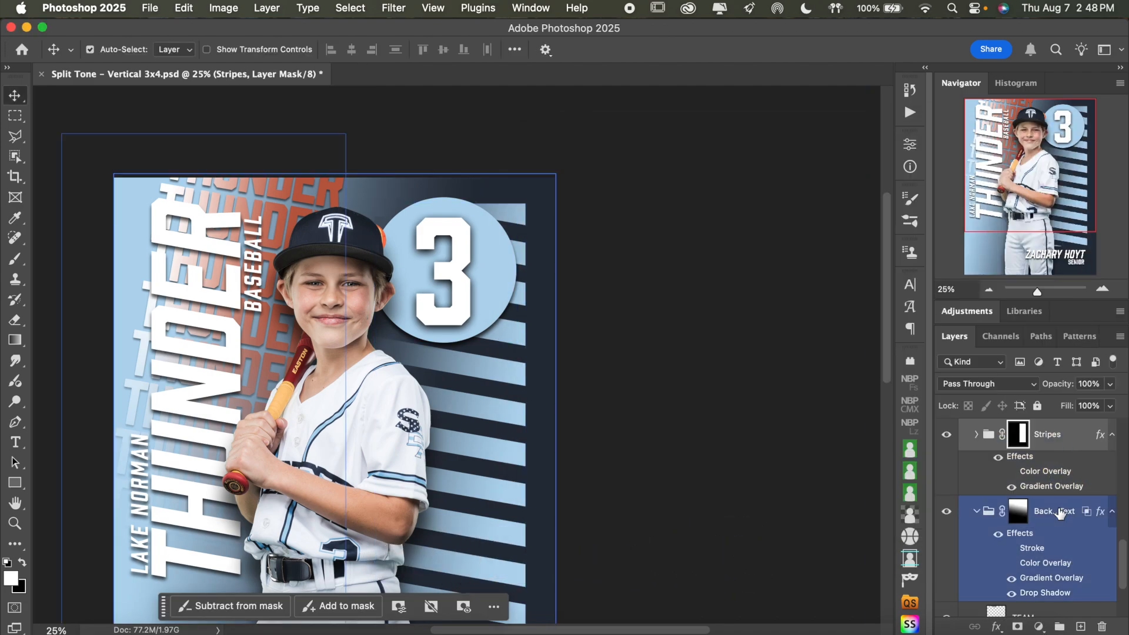
Set the white stop of the Background Text group's gradient overlay to light blue b3d7ef sampled from the number circle
{"action": "left_click", "coordinate": [1034, 522]}
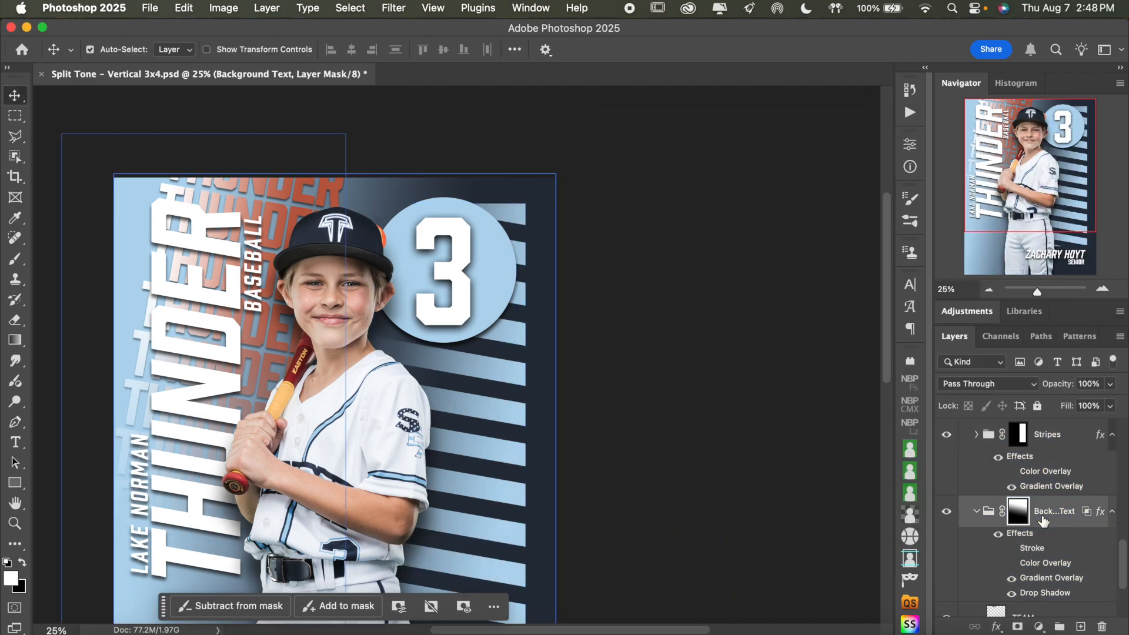
{"action": "double_click", "coordinate": [1052, 578]}
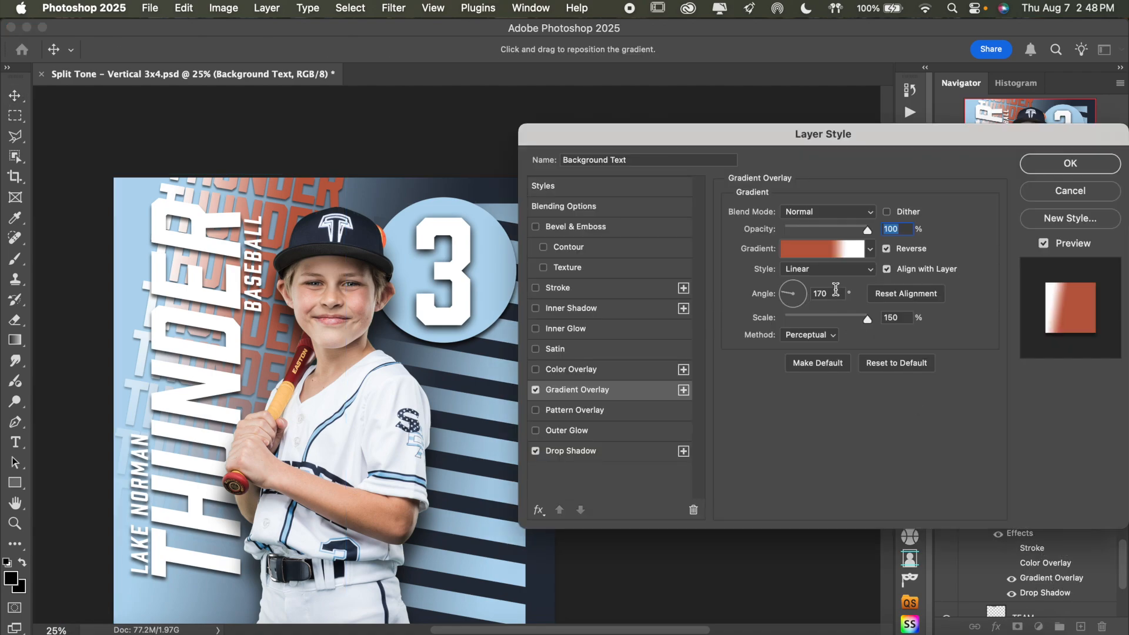
{"action": "left_click", "coordinate": [817, 253]}
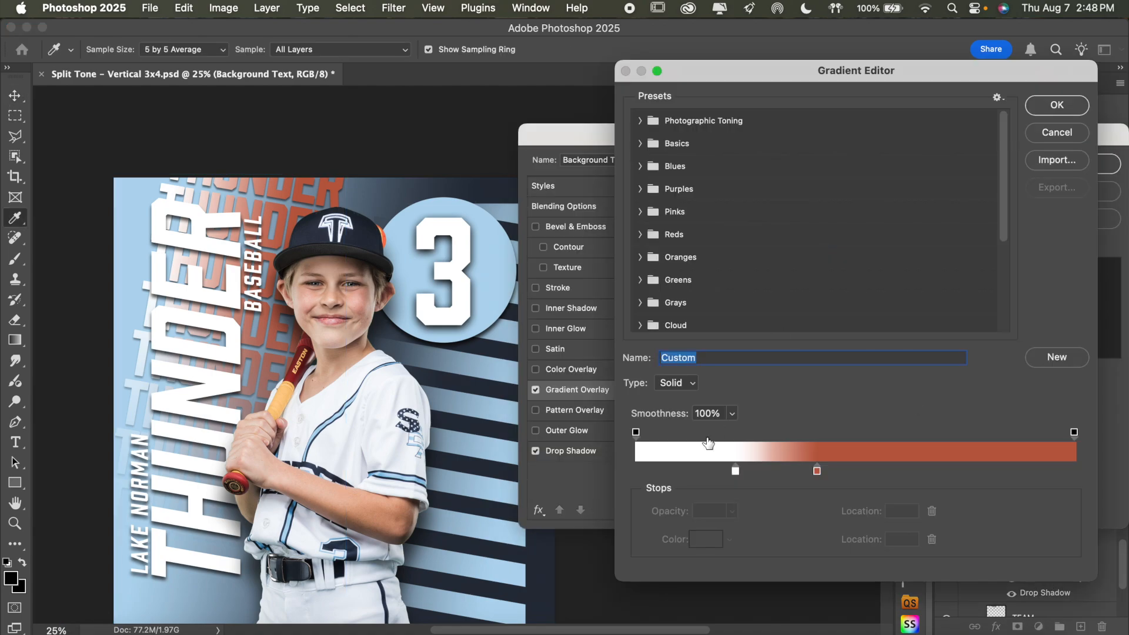
{"action": "left_click", "coordinate": [737, 472]}
{"action": "left_click", "coordinate": [708, 539]}
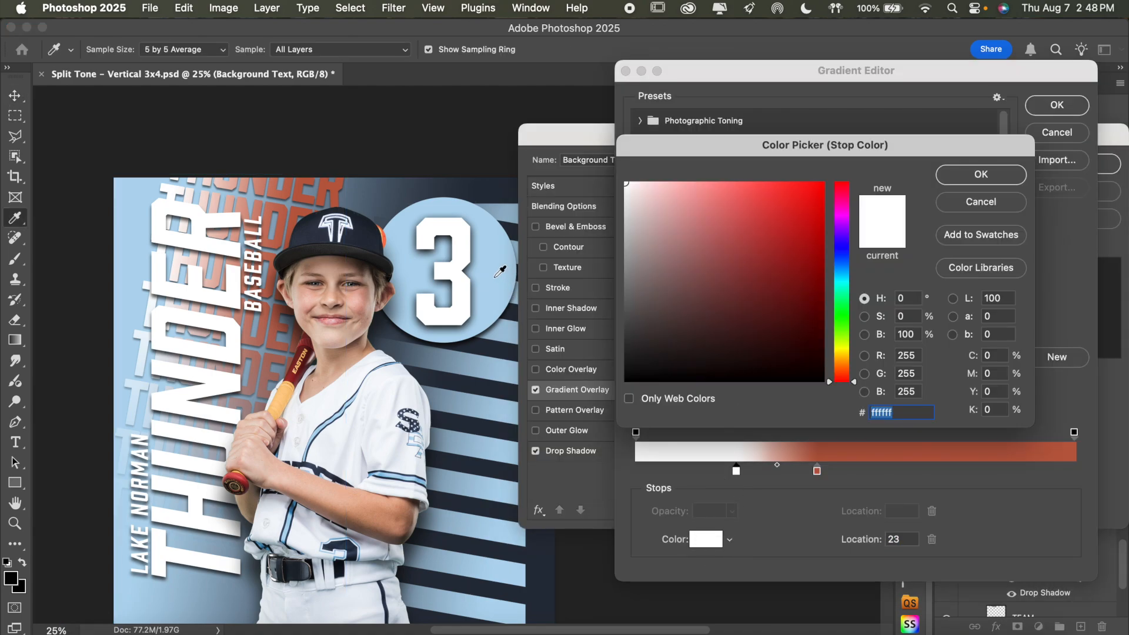
{"action": "left_click", "coordinate": [496, 277]}
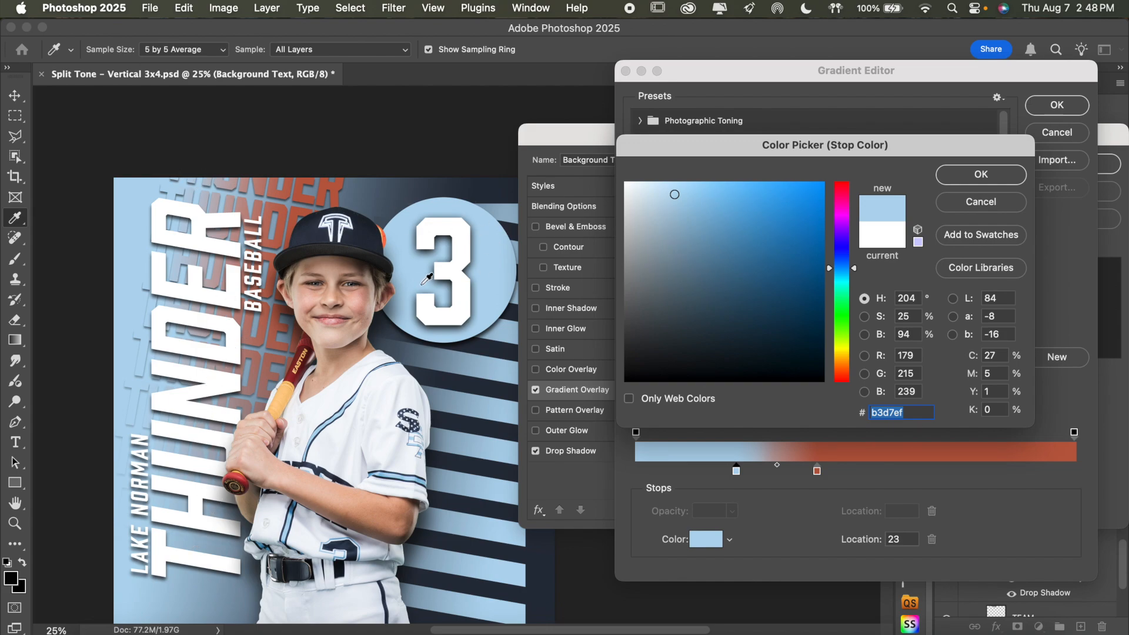
{"action": "left_click", "coordinate": [818, 474]}
{"action": "left_click", "coordinate": [981, 174]}
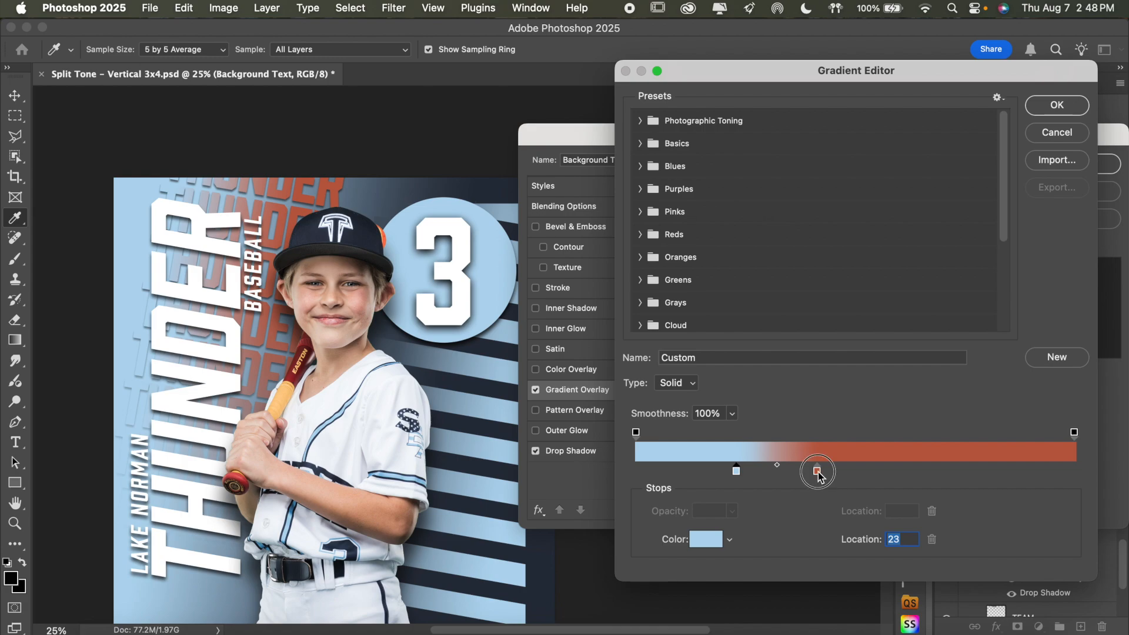
Change the gradient's brownish orange stop to slate blue 637789 sampled from the background above the cap, and accept the gradient
{"action": "left_click", "coordinate": [817, 471]}
{"action": "left_click", "coordinate": [705, 539]}
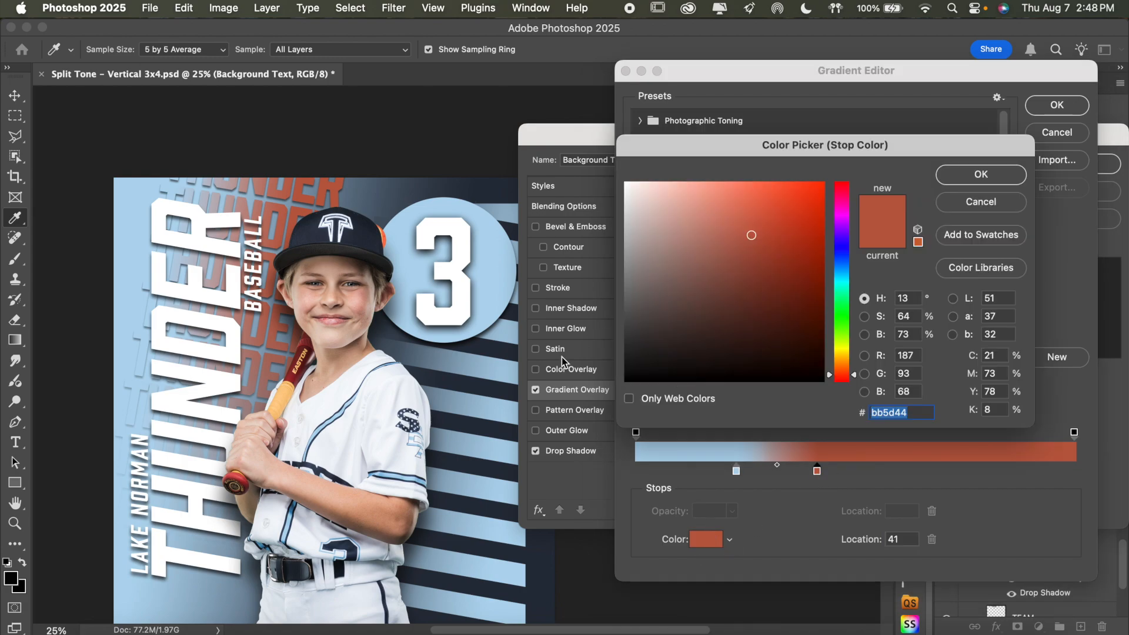
{"action": "left_click", "coordinate": [347, 194]}
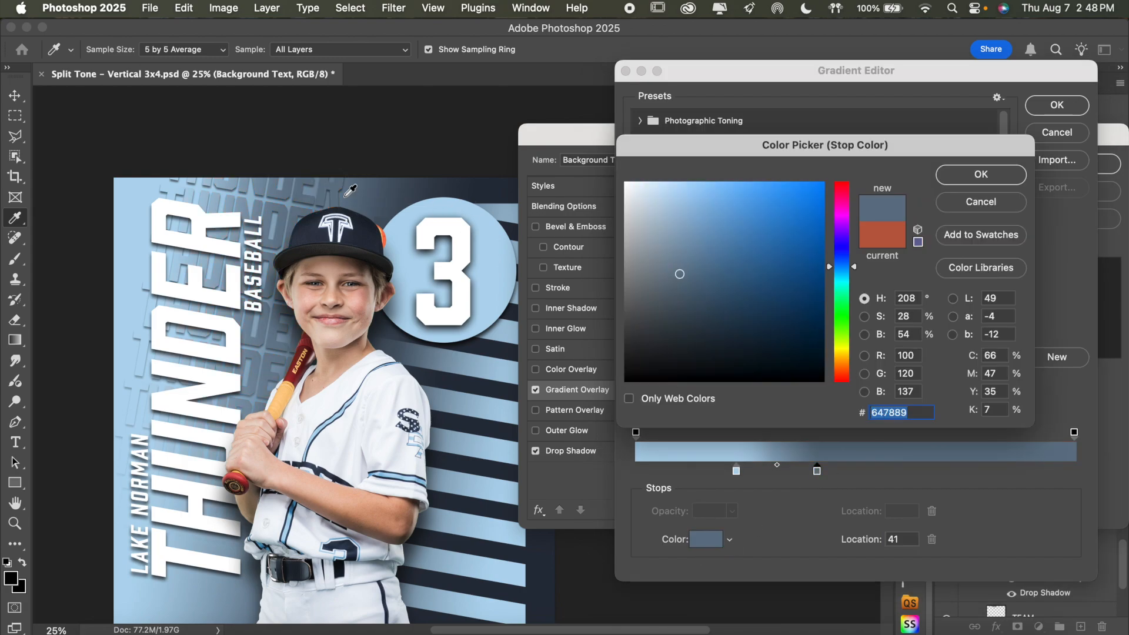
{"action": "left_click", "coordinate": [686, 277]}
{"action": "left_click", "coordinate": [679, 278]}
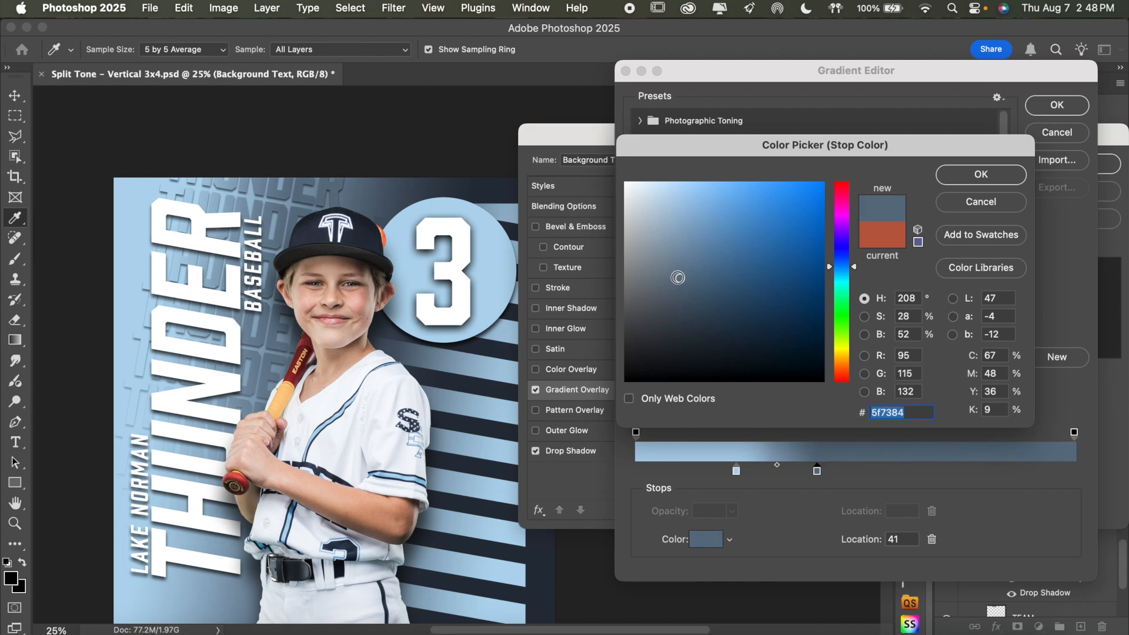
{"action": "left_click", "coordinate": [677, 284]}
{"action": "left_click", "coordinate": [671, 274]}
{"action": "left_click", "coordinate": [671, 261]}
{"action": "left_click", "coordinate": [674, 260]}
{"action": "left_click", "coordinate": [679, 263]}
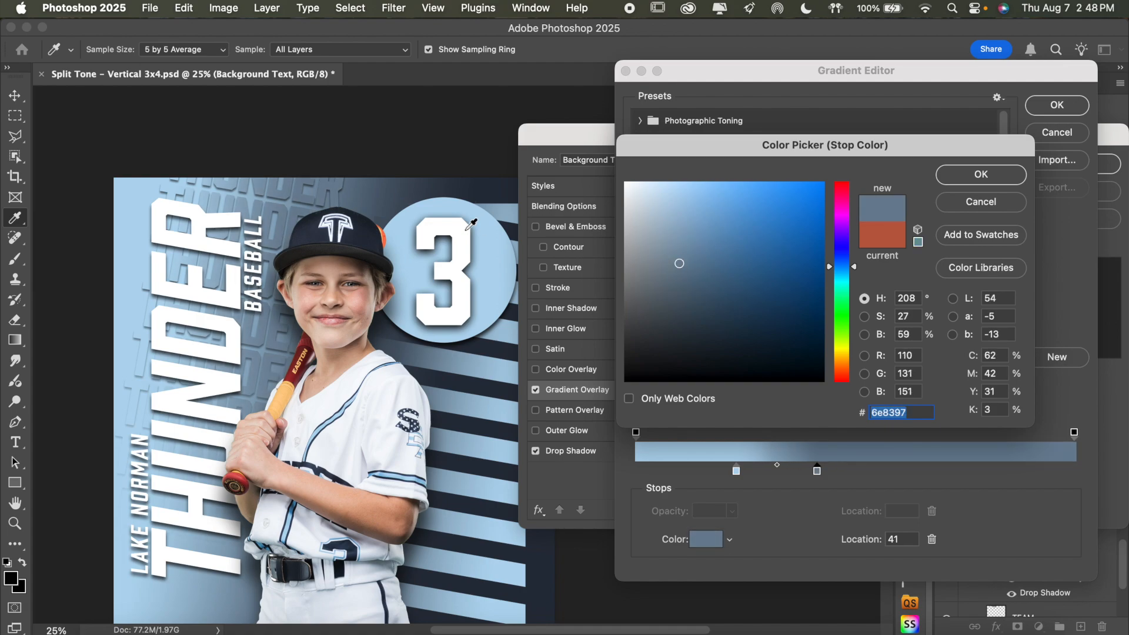
{"action": "left_click", "coordinate": [347, 195]}
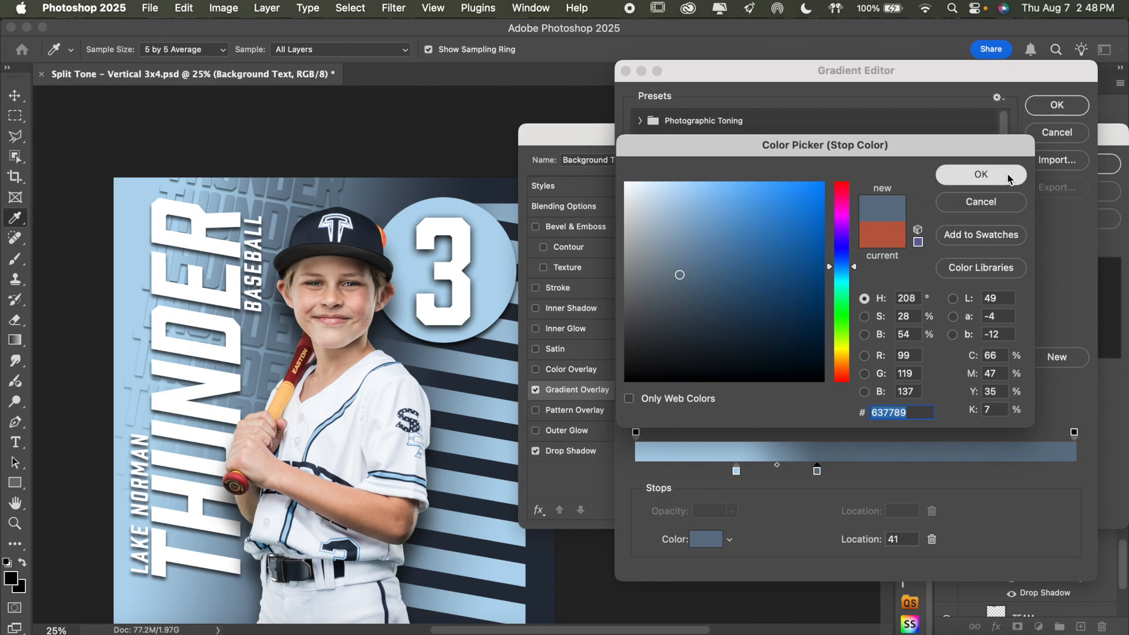
{"action": "left_click", "coordinate": [981, 174]}
{"action": "left_click", "coordinate": [1056, 105]}
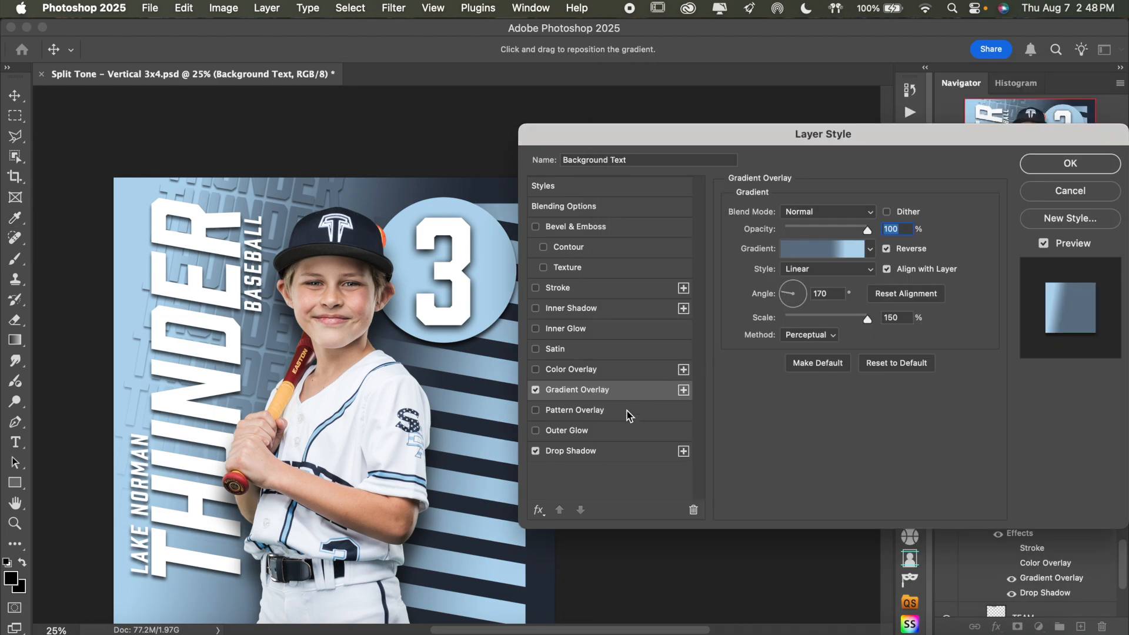
Turn off the Background Text group's drop shadow and darken its gradient's slate blue stop to 5f7283
{"action": "left_click", "coordinate": [536, 451]}
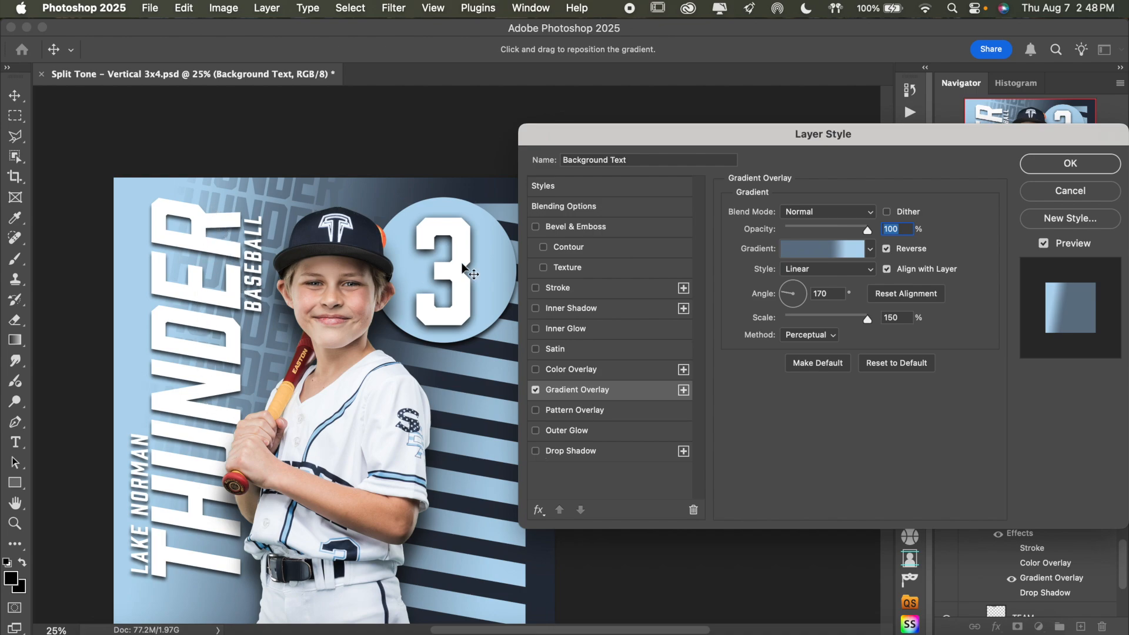
{"action": "left_click", "coordinate": [823, 249]}
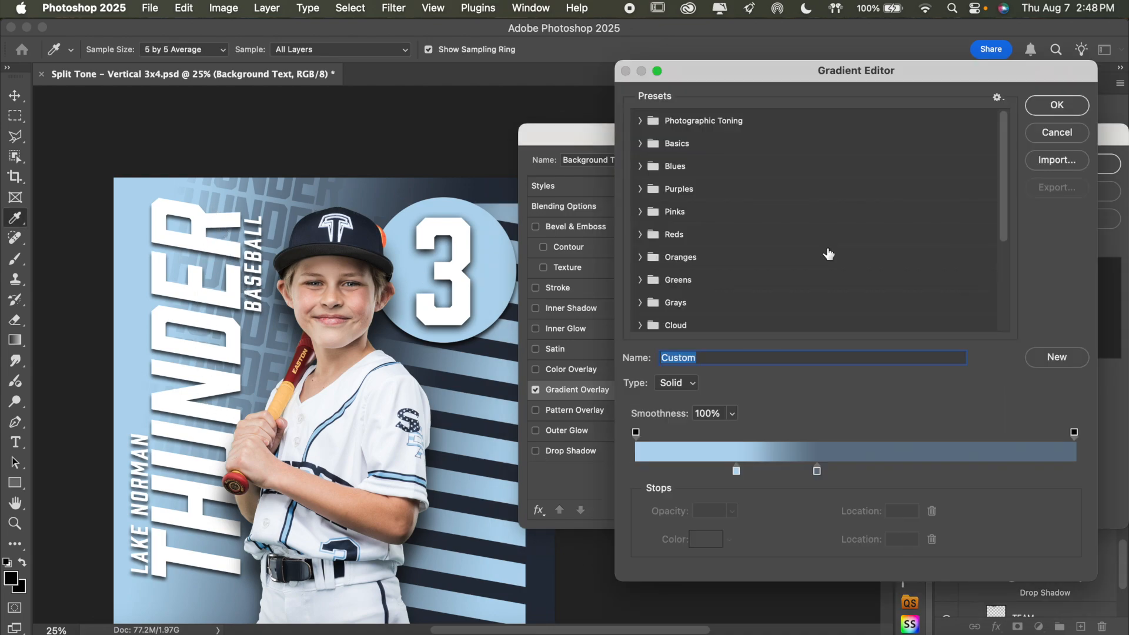
{"action": "left_click", "coordinate": [817, 470]}
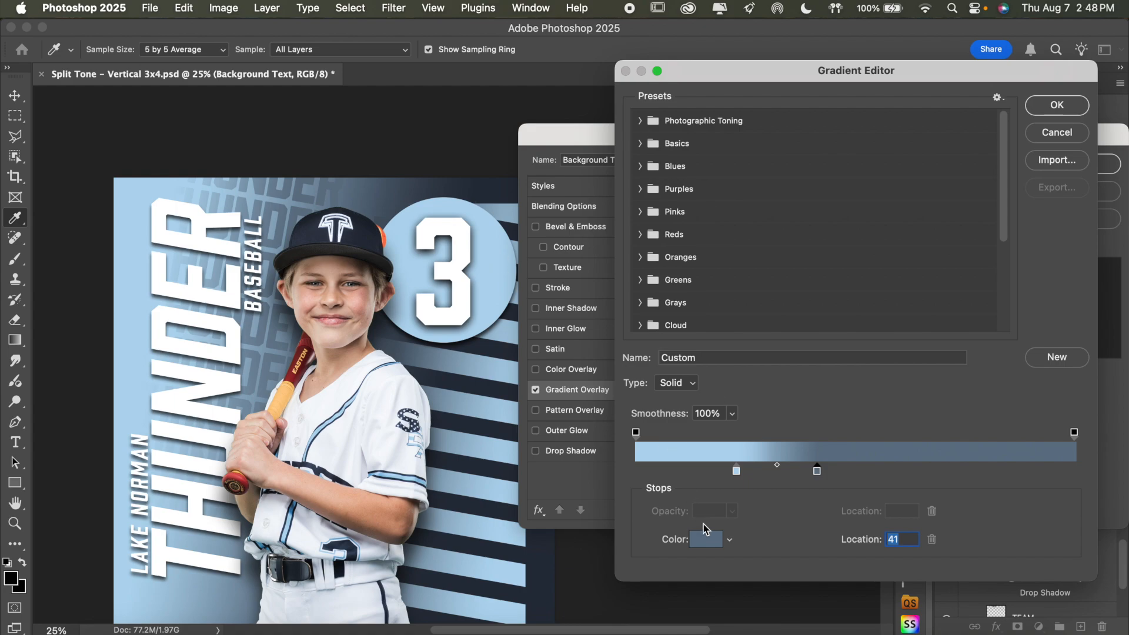
{"action": "left_click", "coordinate": [704, 541]}
{"action": "left_click", "coordinate": [677, 266]}
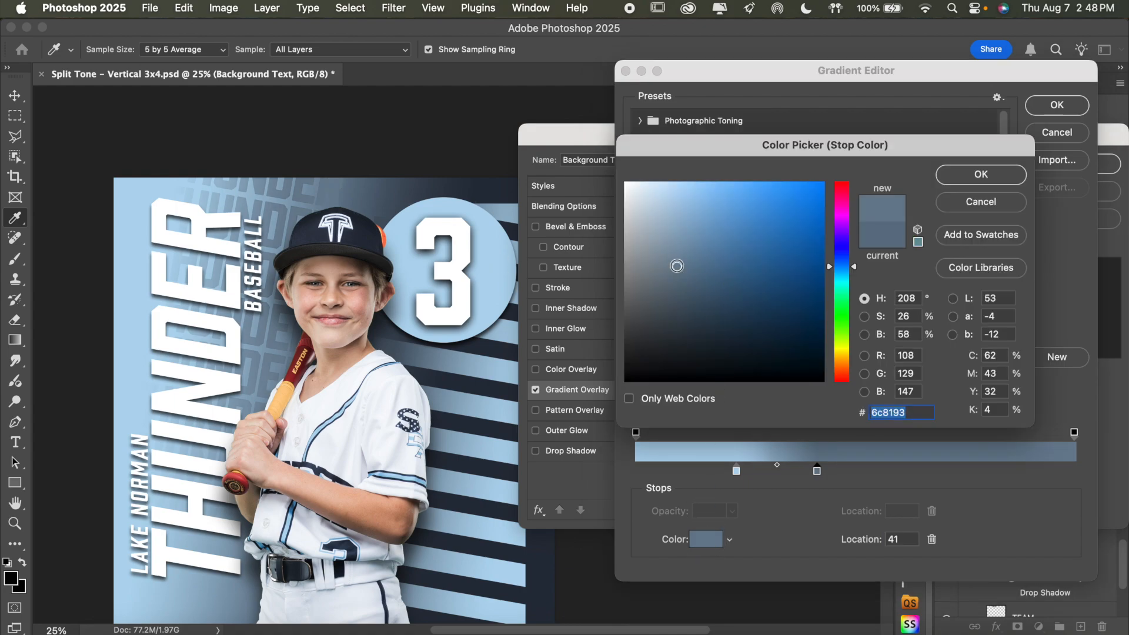
{"action": "left_click", "coordinate": [679, 273]}
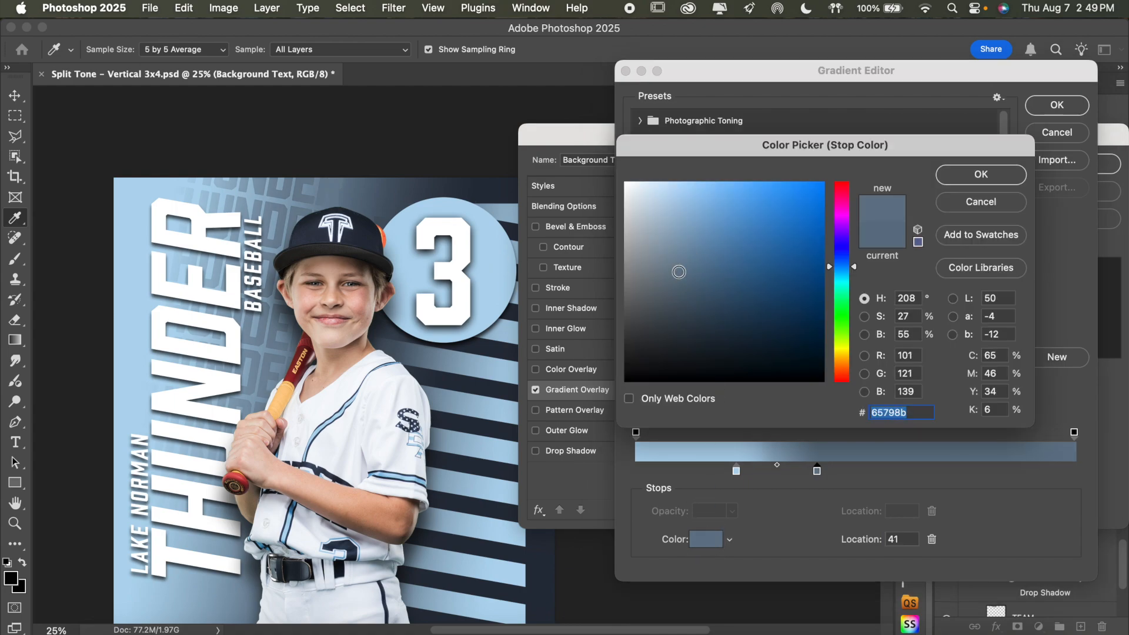
{"action": "left_click", "coordinate": [679, 273]}
{"action": "left_click", "coordinate": [679, 279]}
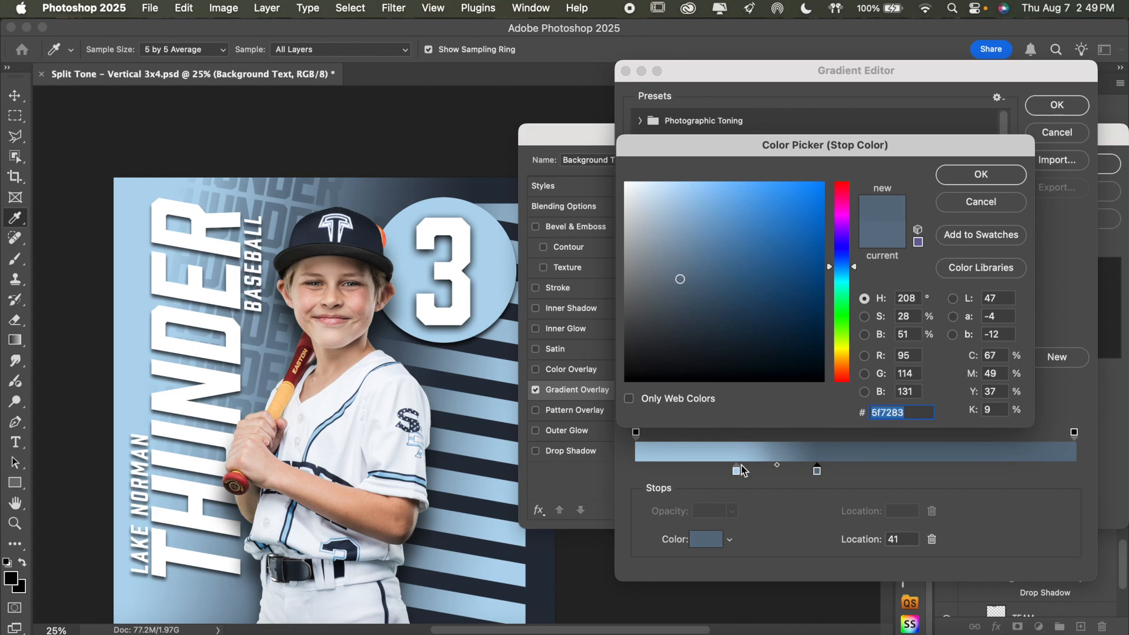
{"action": "left_click", "coordinate": [967, 182]}
Darken the gradient's light blue stop to a2c3da and reposition the light and slate blue stops at locations 20 and 42
{"action": "left_click", "coordinate": [736, 470]}
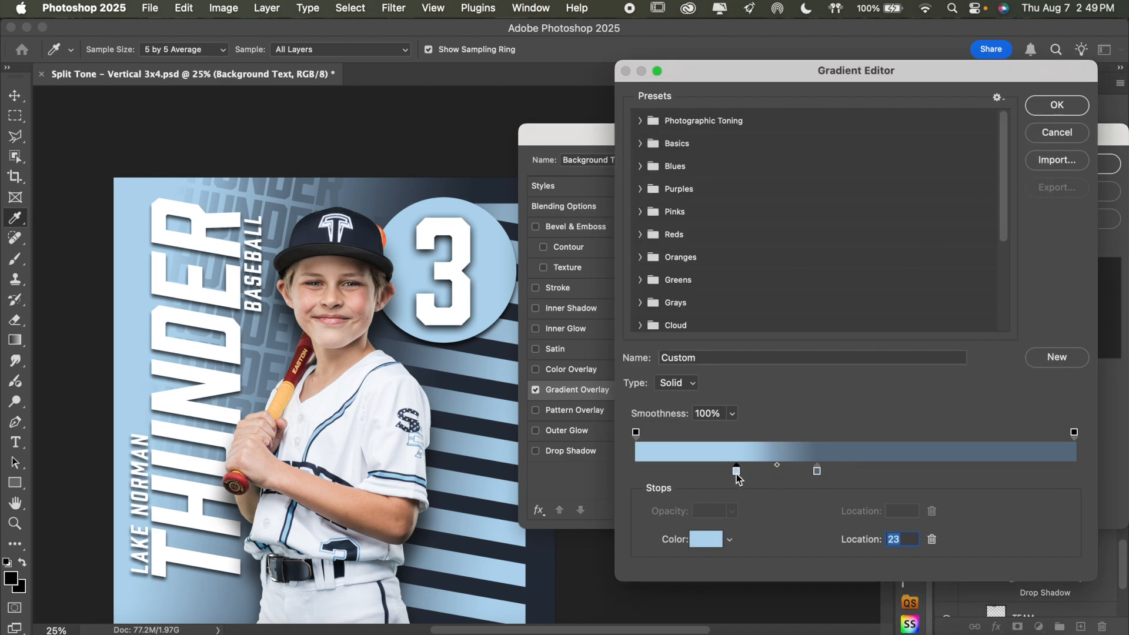
{"action": "left_click", "coordinate": [708, 539]}
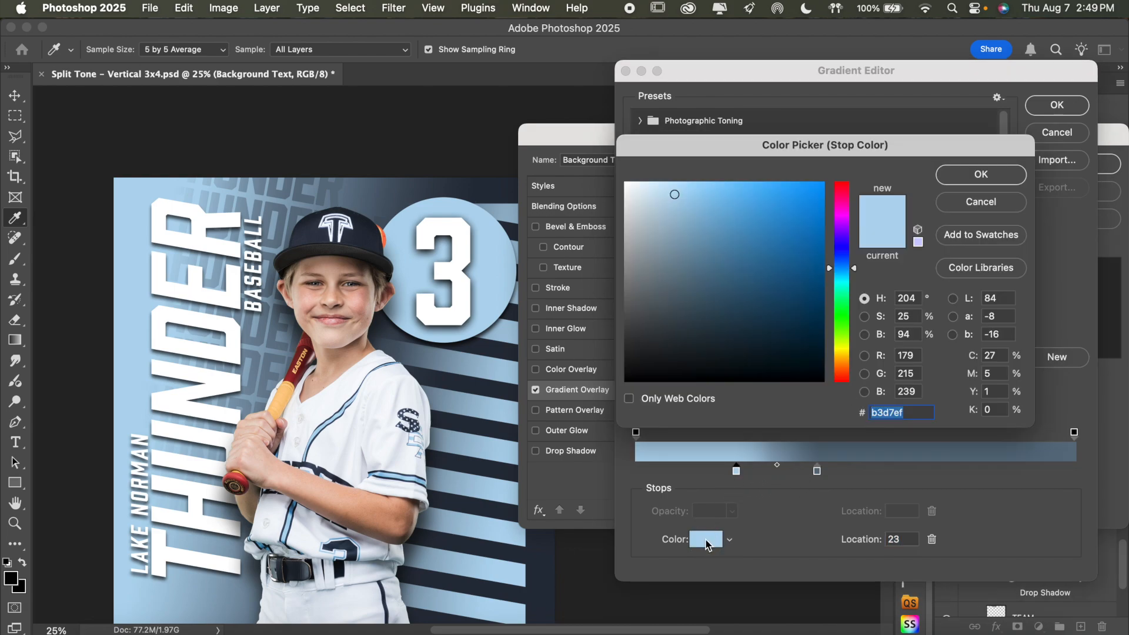
{"action": "left_click", "coordinate": [675, 203]}
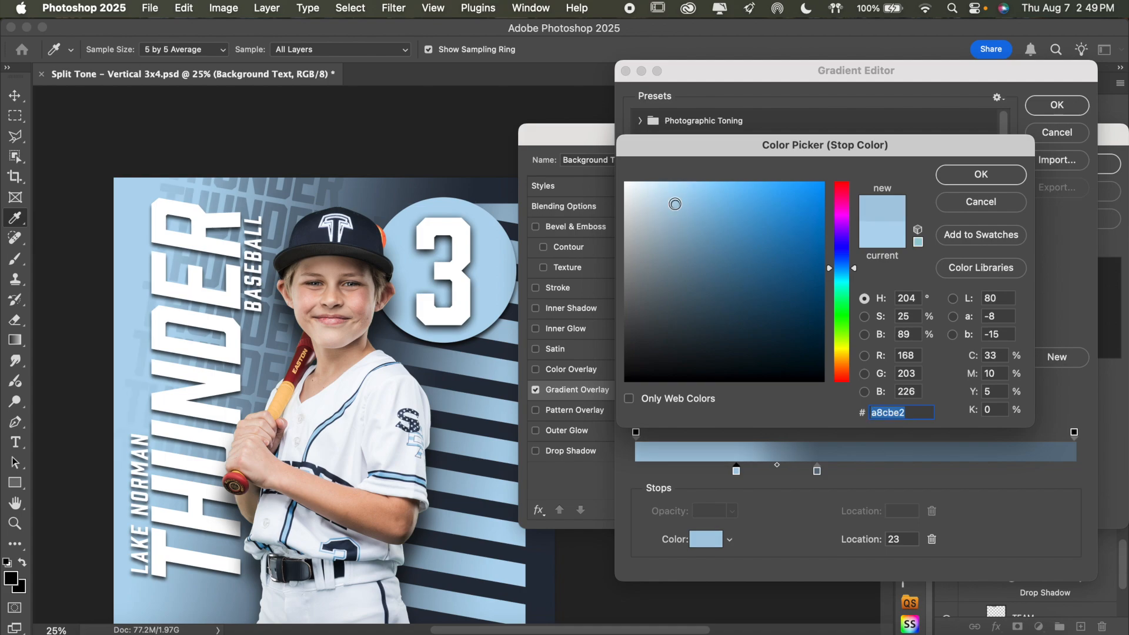
{"action": "left_click", "coordinate": [675, 205]}
{"action": "left_click", "coordinate": [676, 211]}
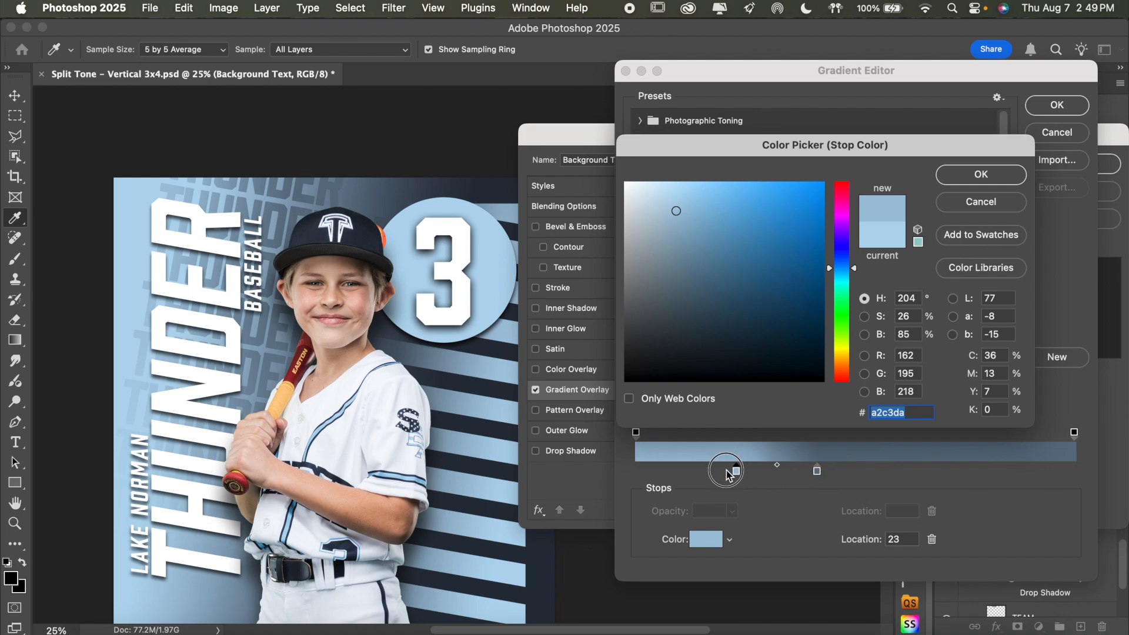
{"action": "left_click", "coordinate": [979, 179]}
{"action": "left_click_drag", "start_coordinate": [735, 470], "coordinate": [724, 470]}
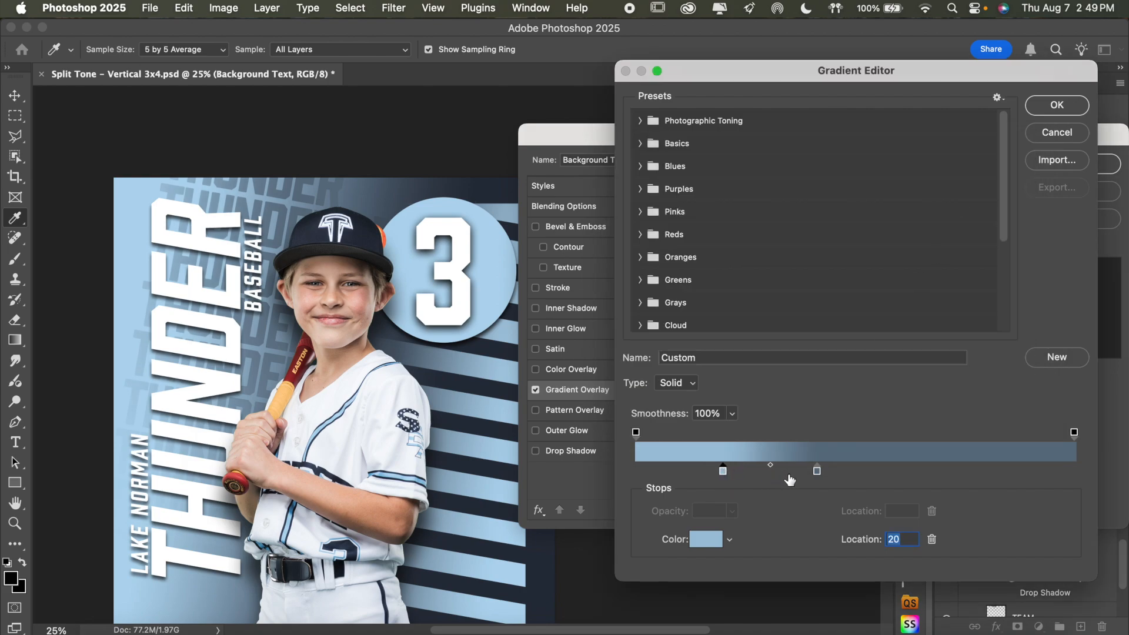
{"action": "left_click_drag", "start_coordinate": [817, 473], "coordinate": [818, 470]}
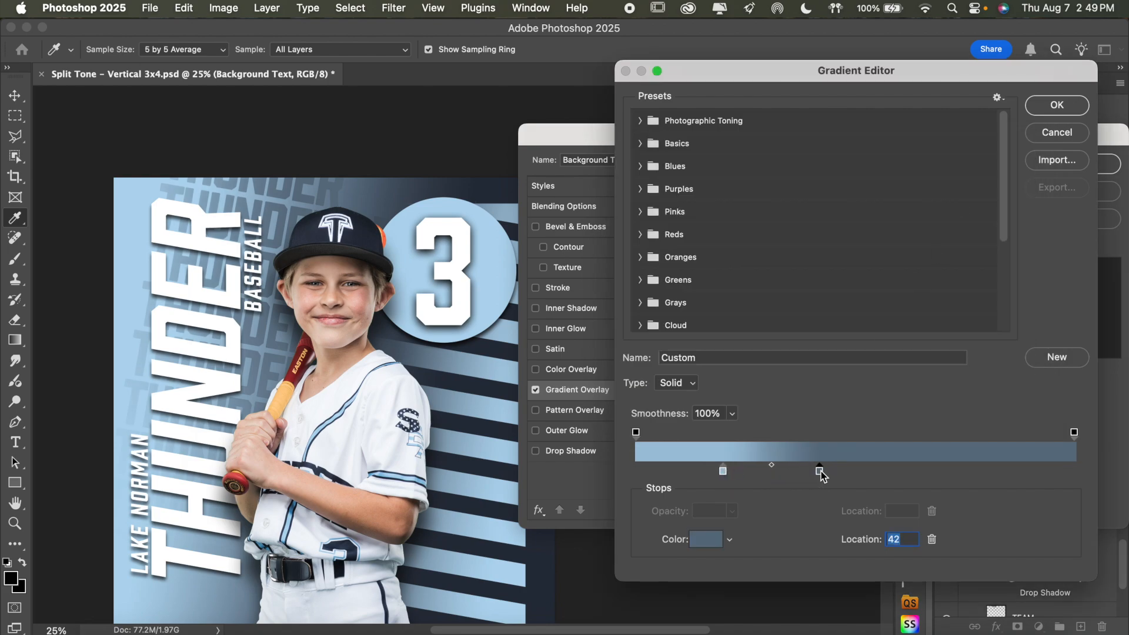
Shift the gradient's light blue stop slightly toward the slate blue, set the slate blue stop's location to 49, and accept the gradient
{"action": "mouse_move", "coordinate": [725, 470]}
{"action": "left_mouse_down"}
{"action": "mouse_move", "coordinate": [750, 471]}
{"action": "mouse_move", "coordinate": [738, 471]}
{"action": "left_mouse_up"}
{"action": "left_click_drag", "start_coordinate": [822, 475], "coordinate": [849, 474]}
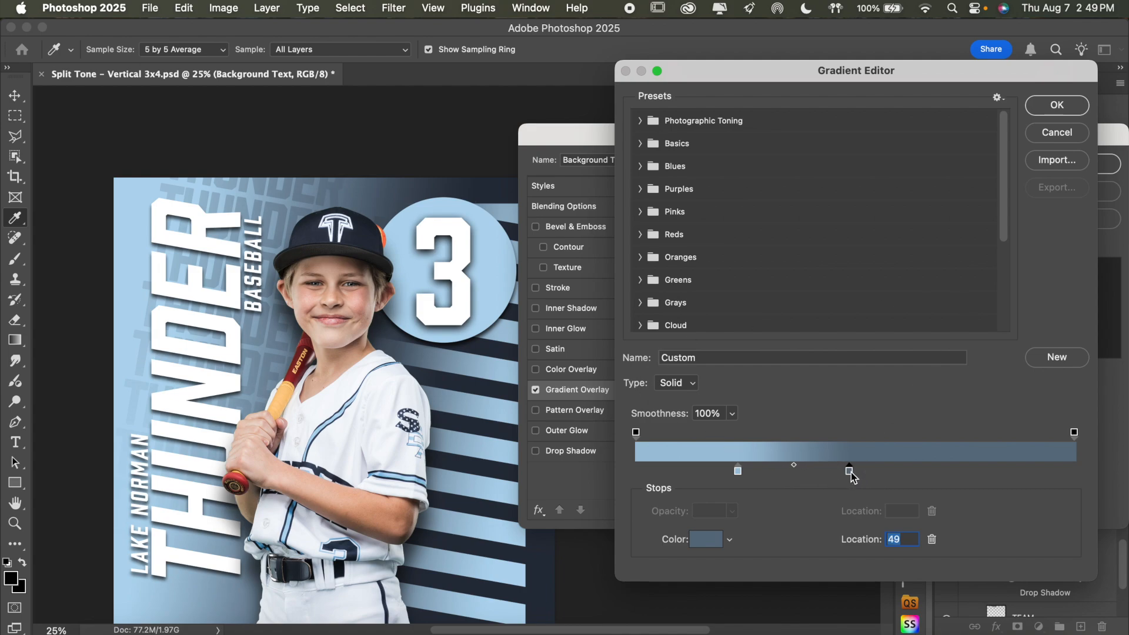
{"action": "scroll", "coordinate": [346, 357], "scroll_direction": "down", "scroll_amount": 3}
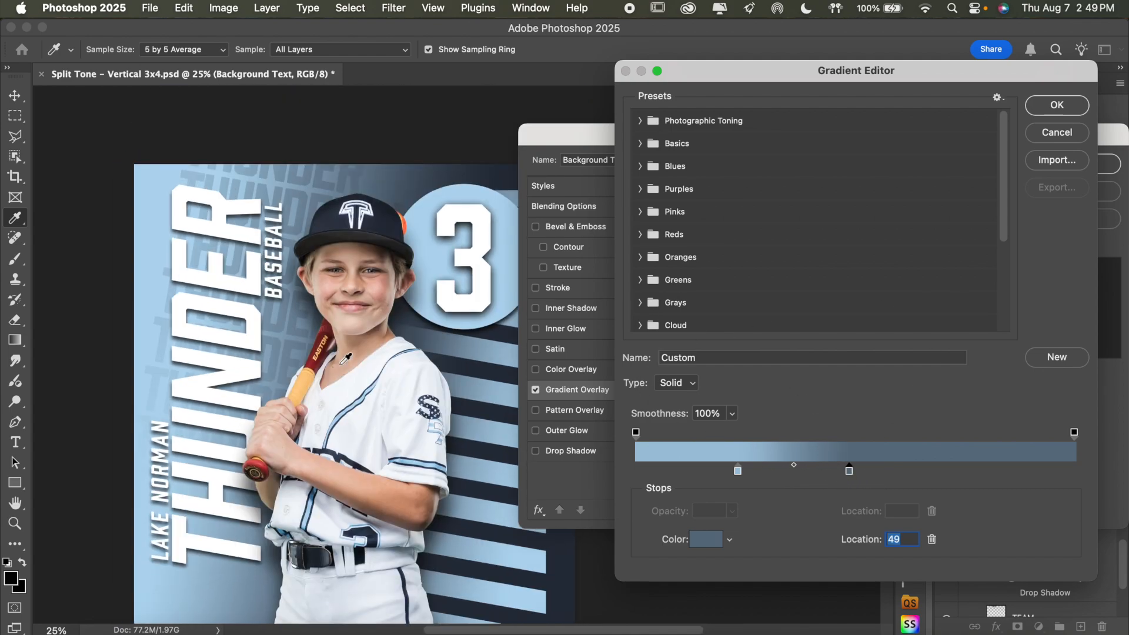
{"action": "left_click", "coordinate": [1056, 103]}
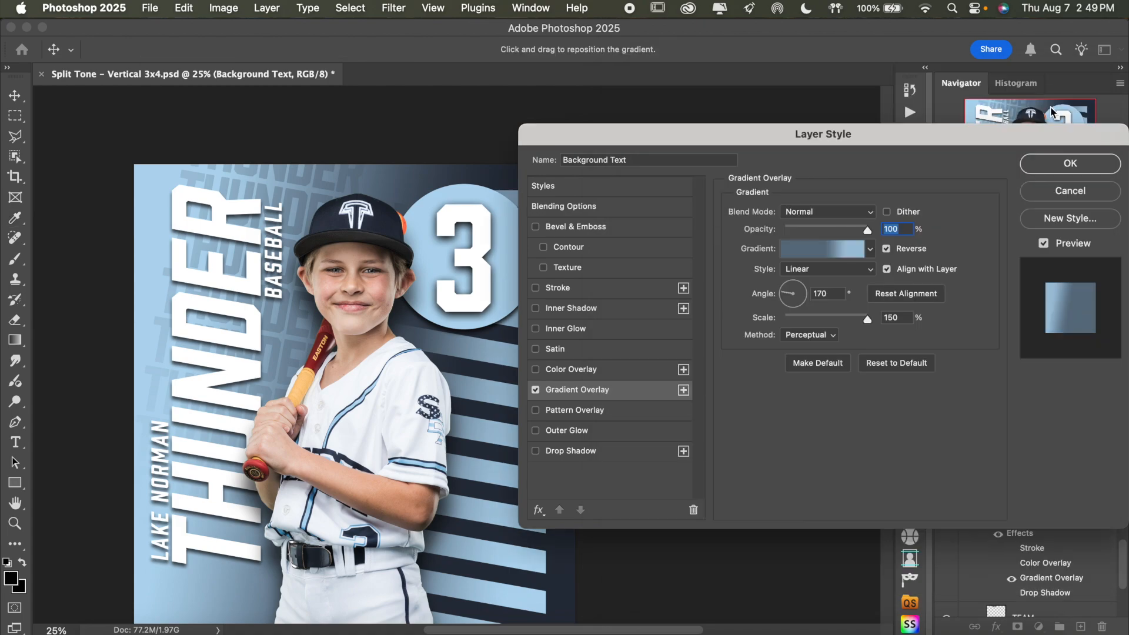
Compare the Background Text group with its drop shadow on and off, leave it off, and apply the layer style
{"action": "left_click", "coordinate": [599, 450]}
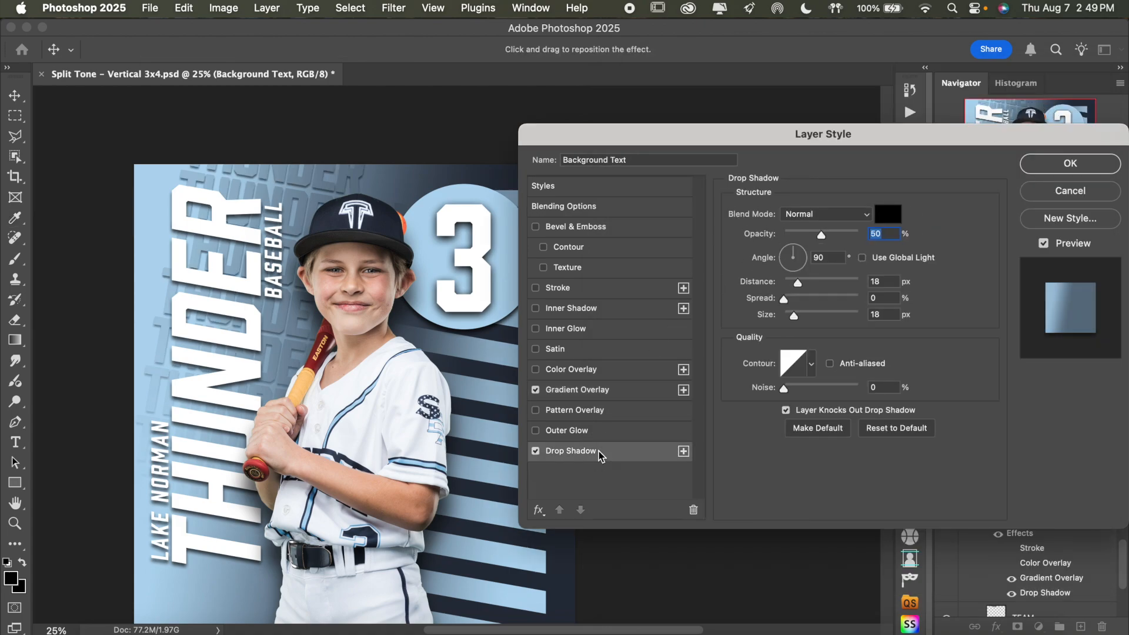
{"action": "left_click", "coordinate": [536, 451]}
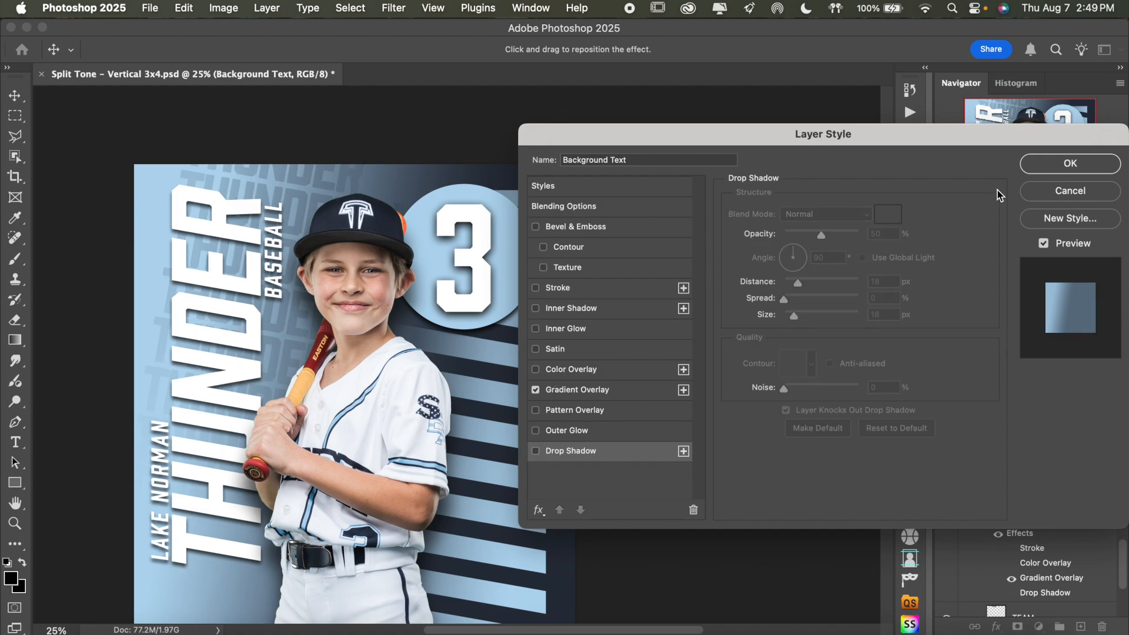
{"action": "left_click", "coordinate": [1055, 164]}
Collapse the Background Text group in the layer stack and review the whole poster
{"action": "left_click", "coordinate": [1012, 548]}
{"action": "left_click", "coordinate": [1011, 548]}
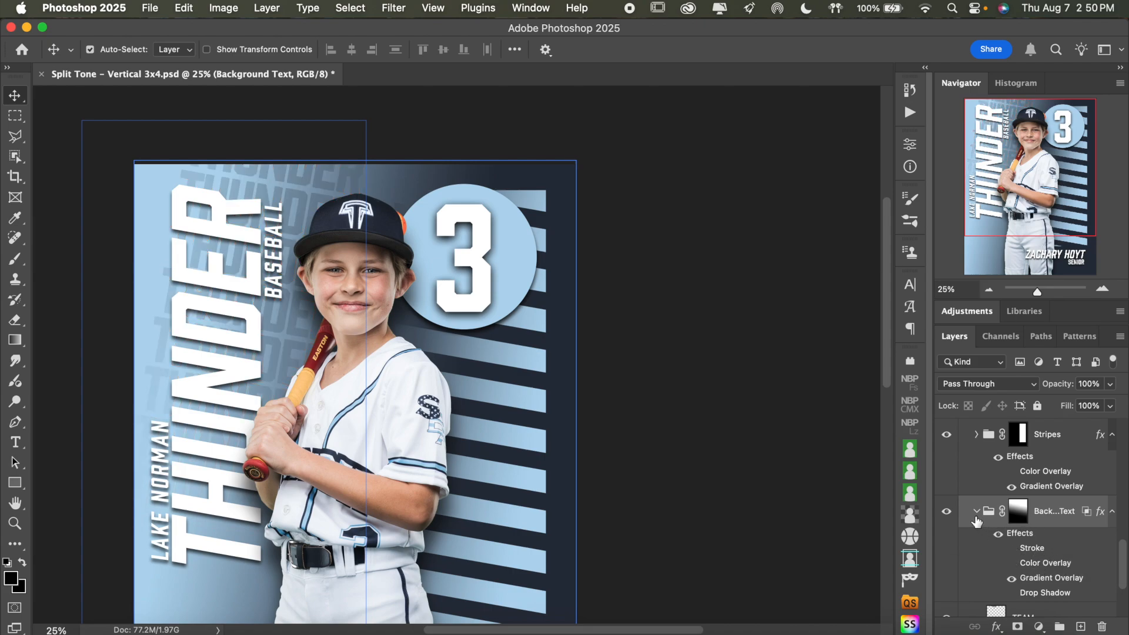
{"action": "scroll", "coordinate": [726, 436], "scroll_direction": "down", "scroll_amount": 3}
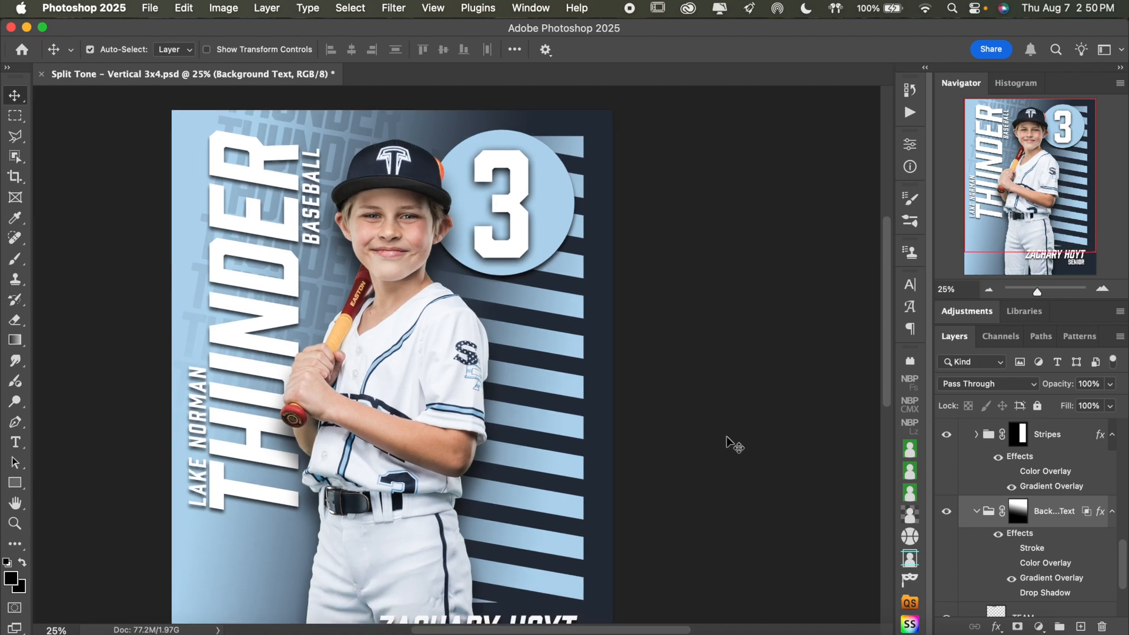
{"action": "scroll", "coordinate": [725, 435], "scroll_direction": "down", "scroll_amount": 2}
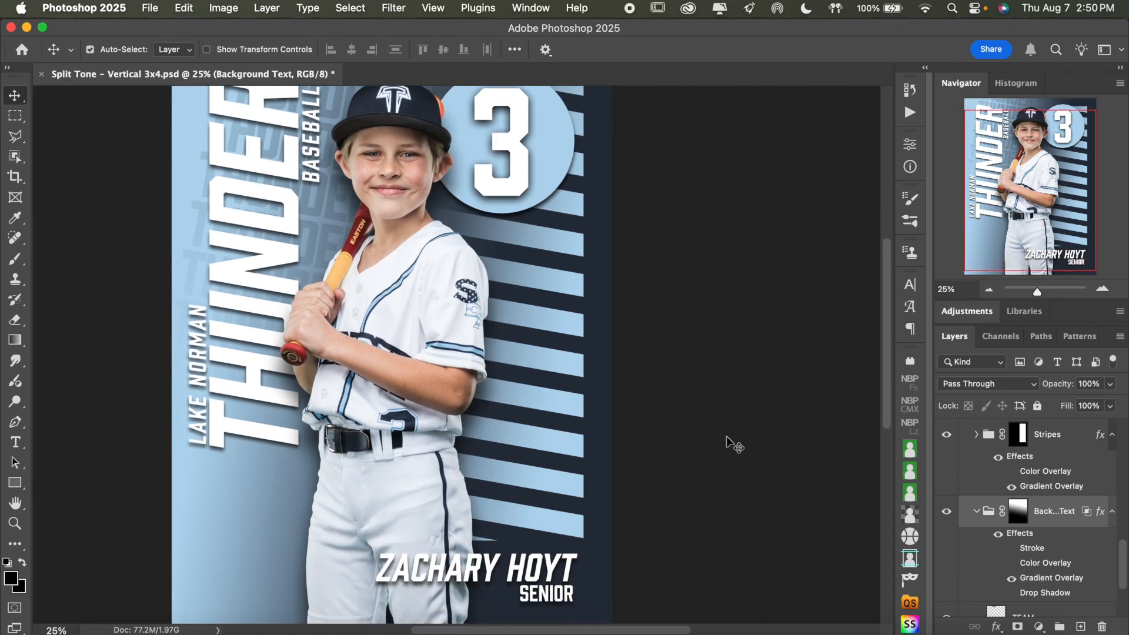
{"action": "left_click", "coordinate": [975, 511]}
{"action": "scroll", "coordinate": [773, 373], "scroll_direction": "up", "scroll_amount": 2}
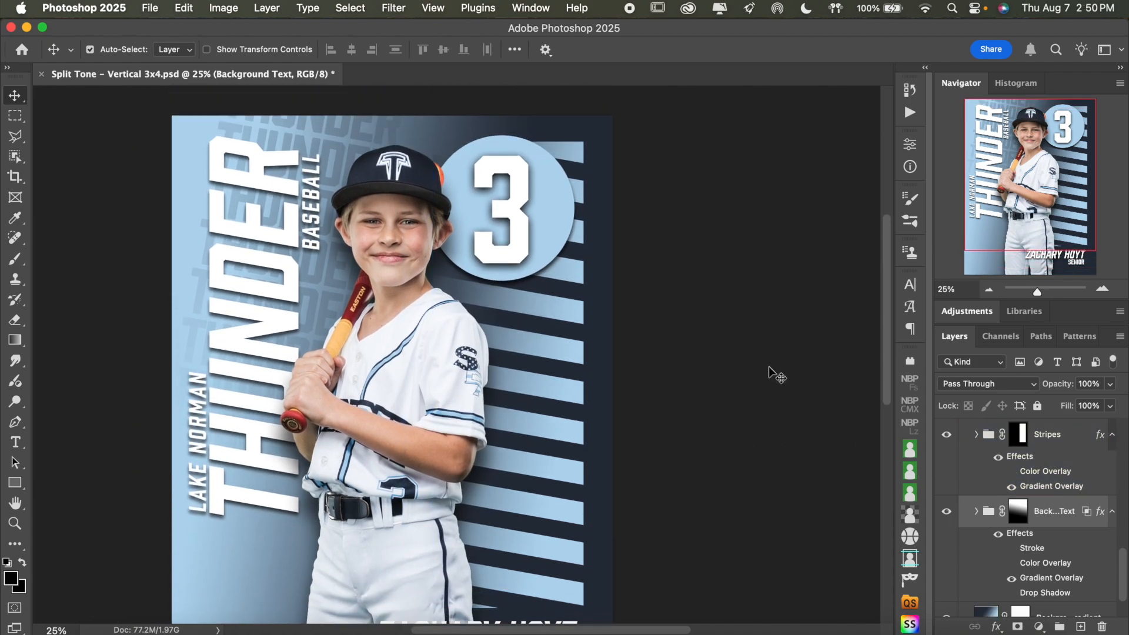
{"action": "left_click", "coordinate": [988, 289]}
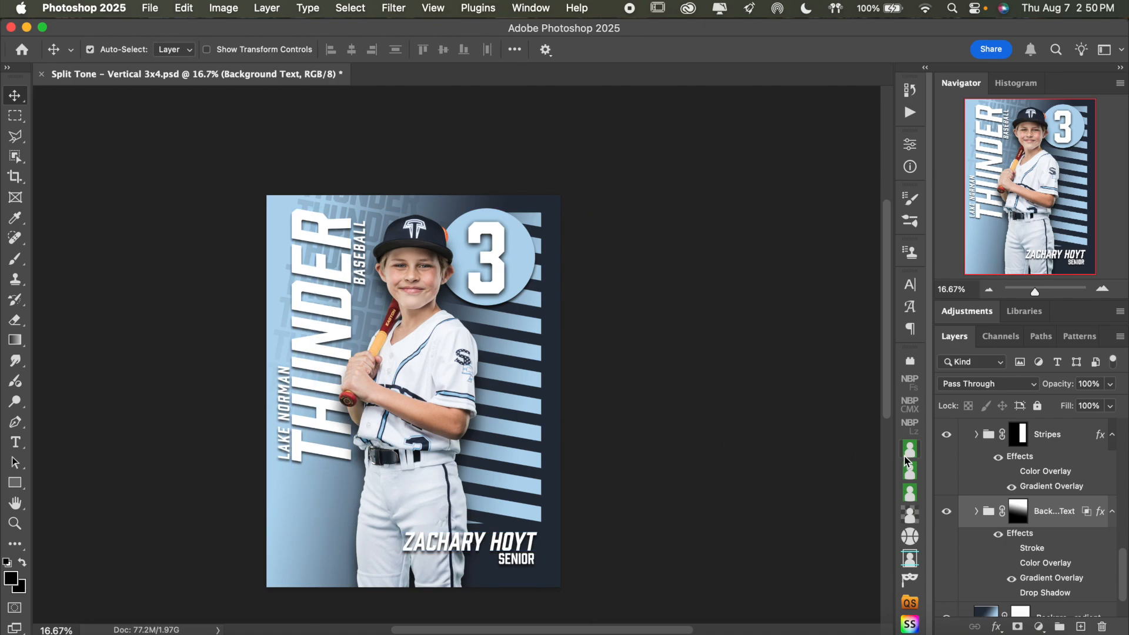
Compare navy and white samples for the Circle layer's color overlay, settle on dark navy 262e3b sampled from the cap, and apply it
{"action": "left_click", "coordinate": [505, 263]}
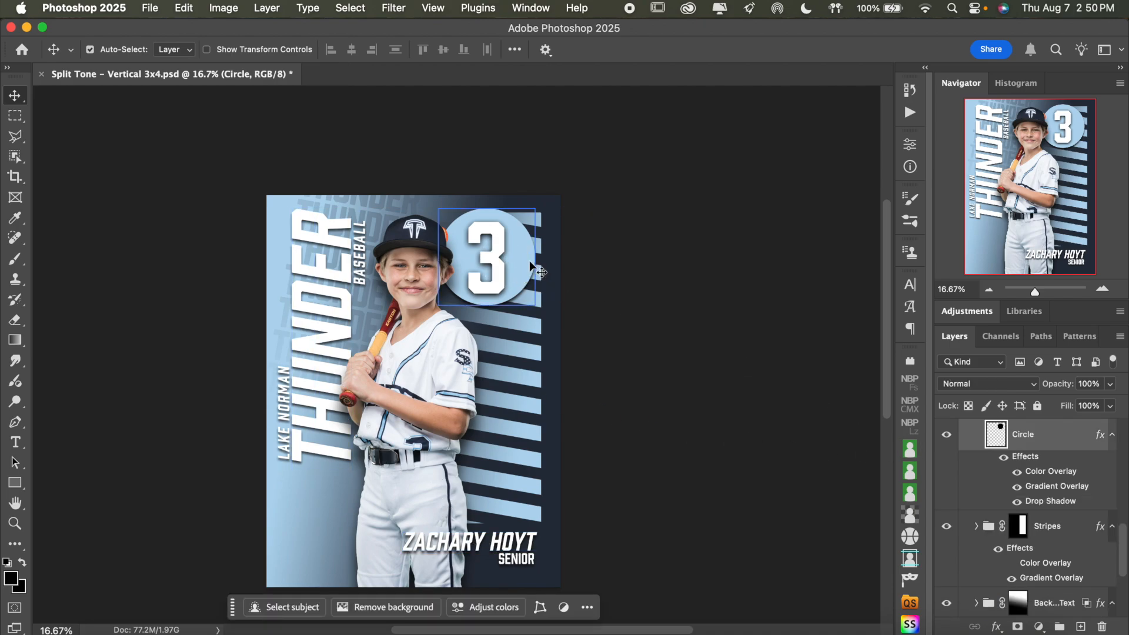
{"action": "double_click", "coordinate": [1052, 487]}
{"action": "scroll", "coordinate": [515, 349], "scroll_direction": "right", "scroll_amount": 4}
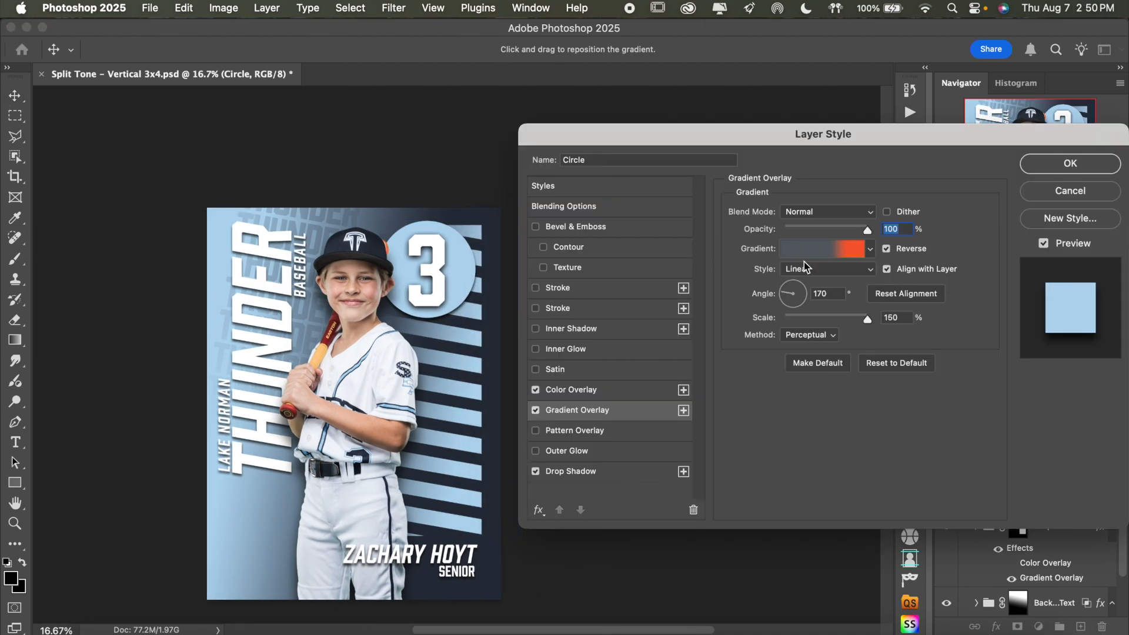
{"action": "left_click", "coordinate": [608, 390]}
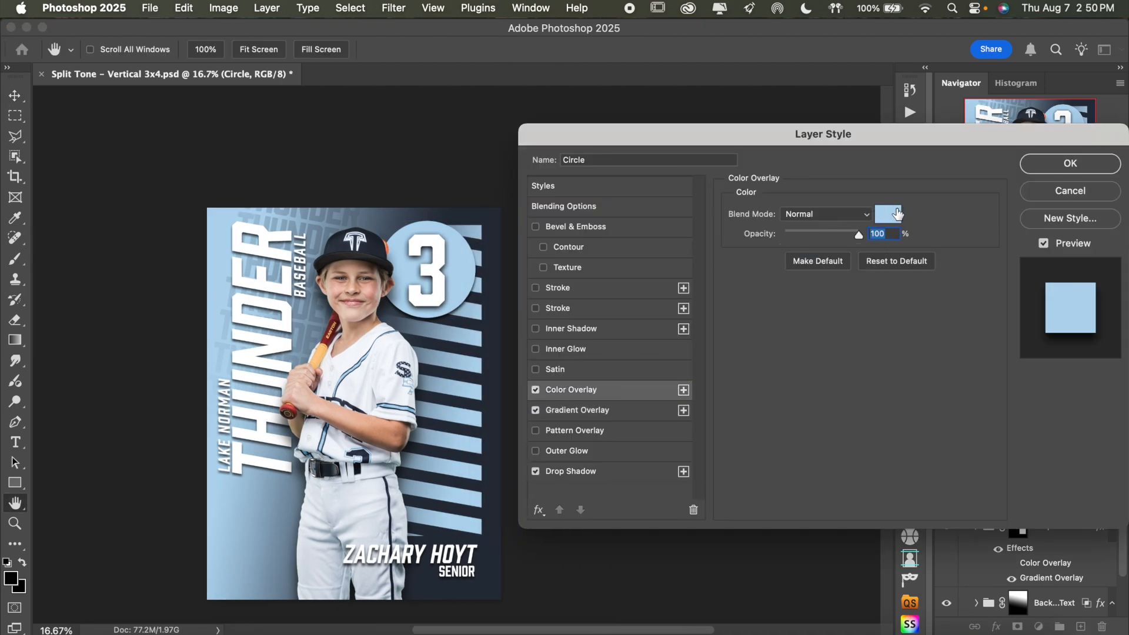
{"action": "left_click", "coordinate": [886, 218]}
{"action": "left_click", "coordinate": [492, 214]}
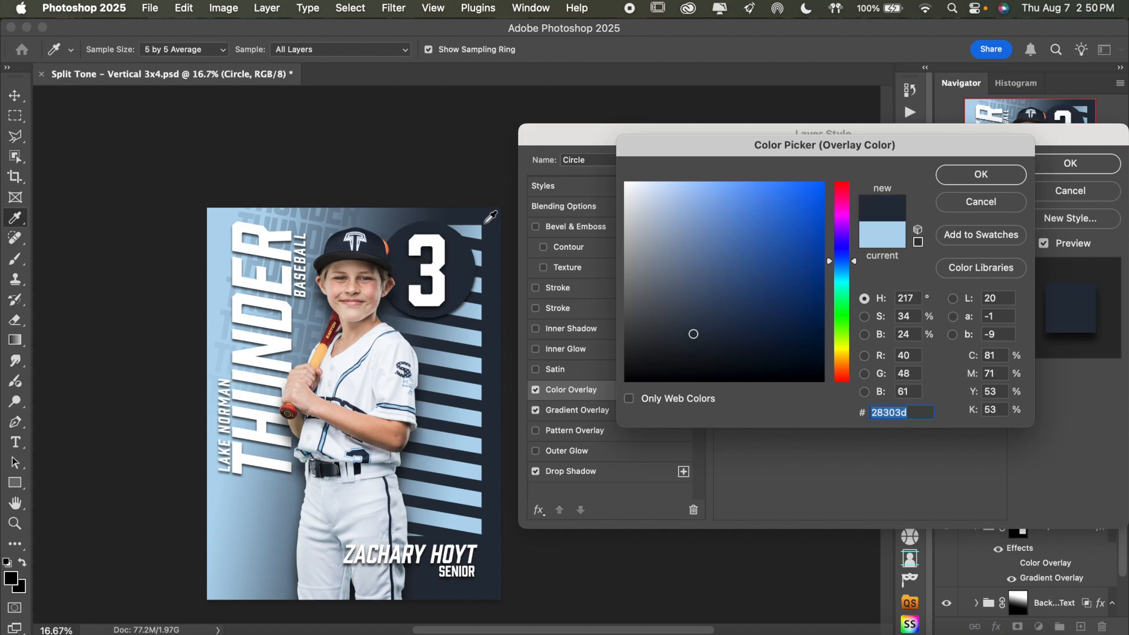
{"action": "left_click", "coordinate": [431, 237]}
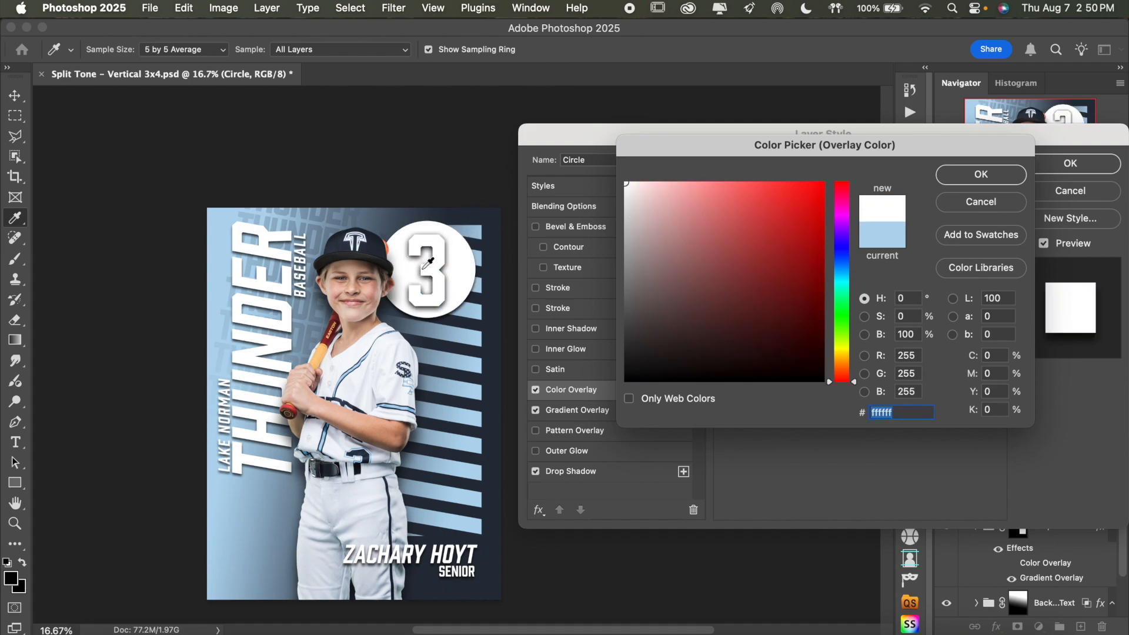
{"action": "left_click", "coordinate": [345, 366]}
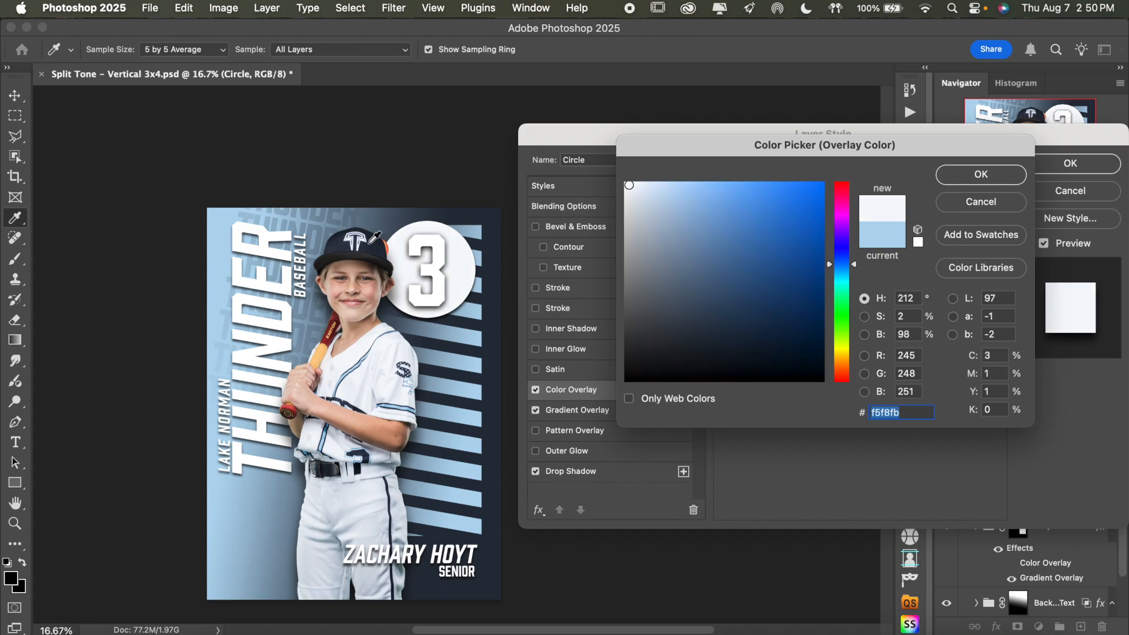
{"action": "left_click", "coordinate": [370, 241]}
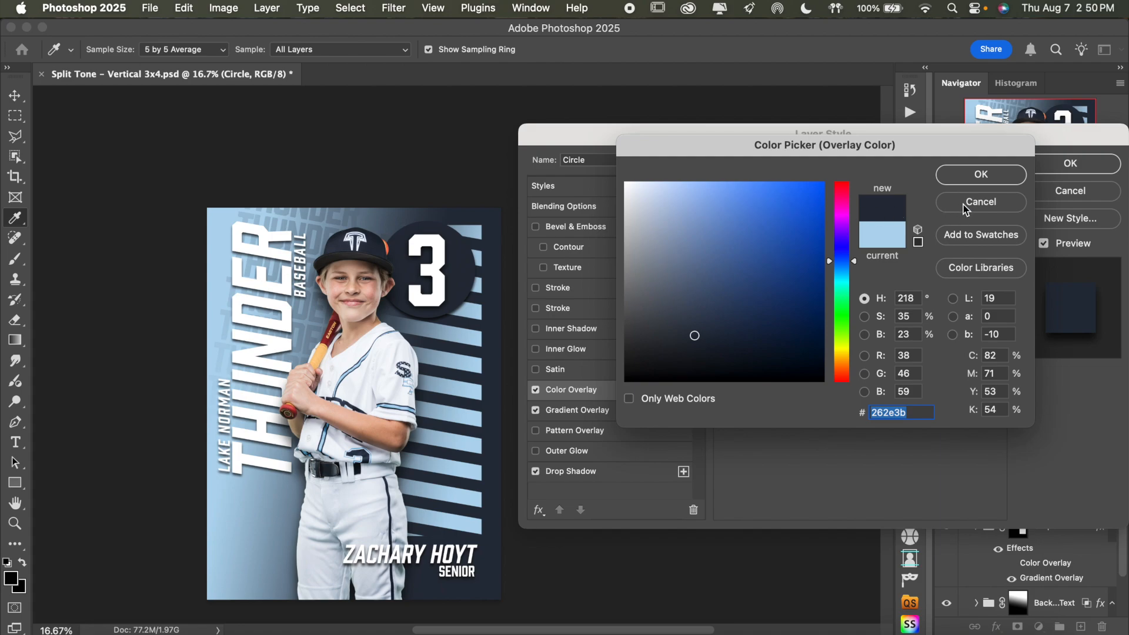
{"action": "left_click", "coordinate": [980, 175]}
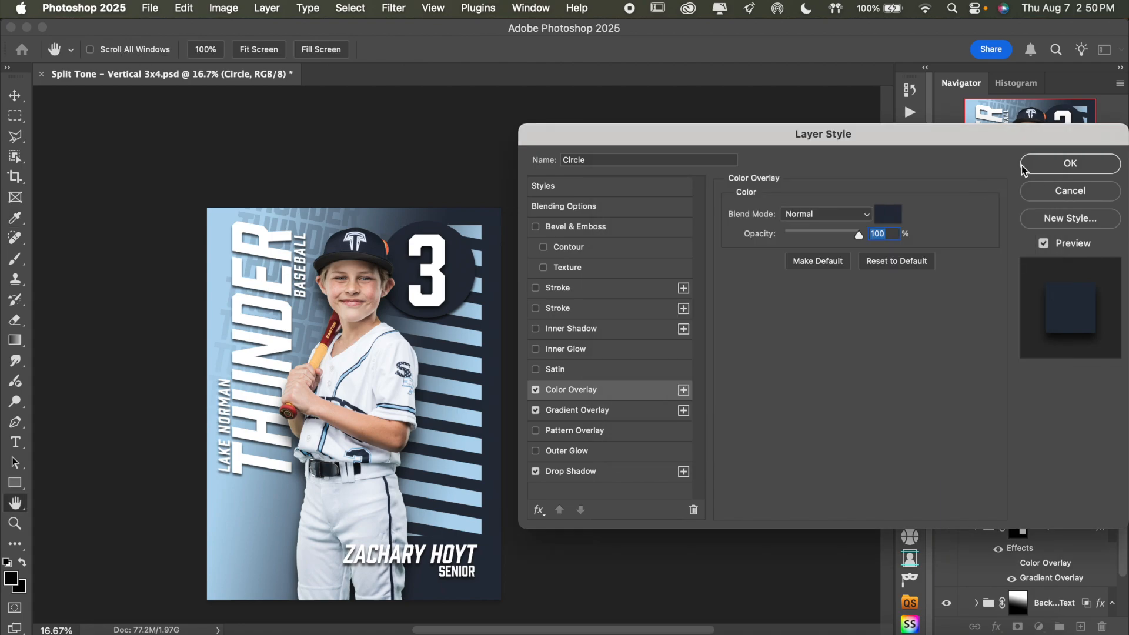
{"action": "left_click", "coordinate": [1083, 167]}
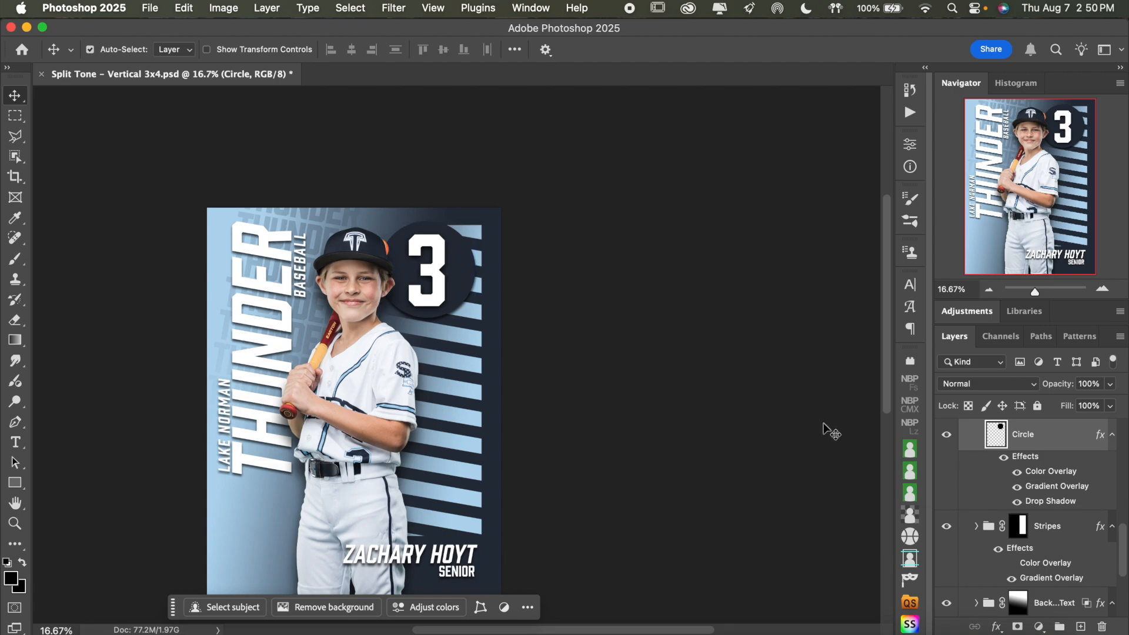
Recolour the number 3 text light blue a1c2d8, sampled from the stripes, and commit the text edit
{"action": "left_click", "coordinate": [15, 442]}
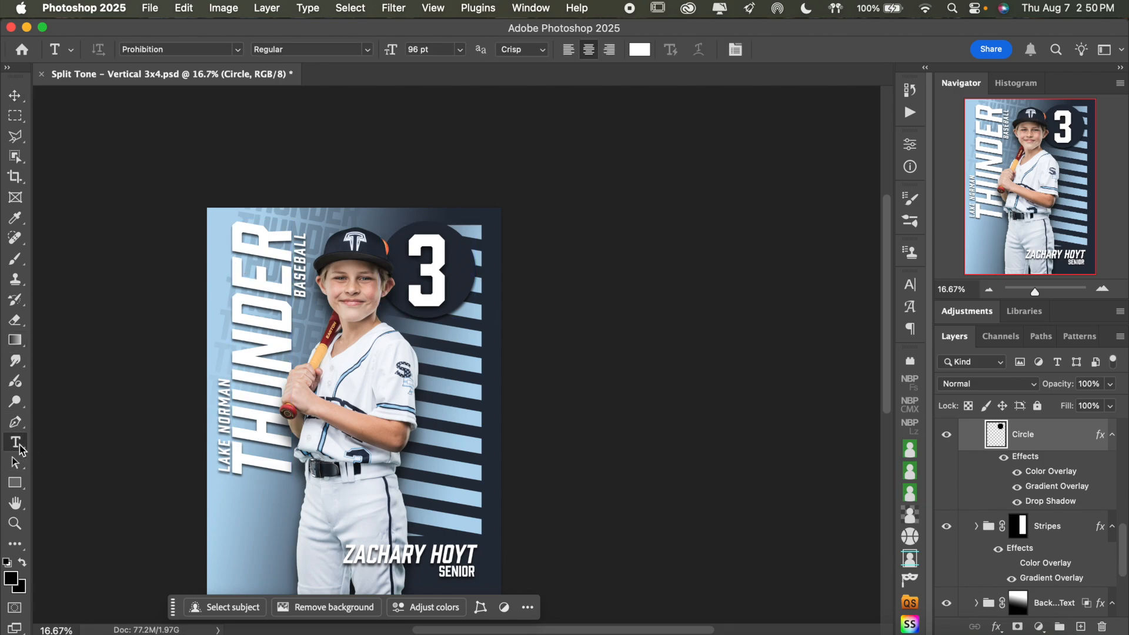
{"action": "double_click", "coordinate": [438, 268]}
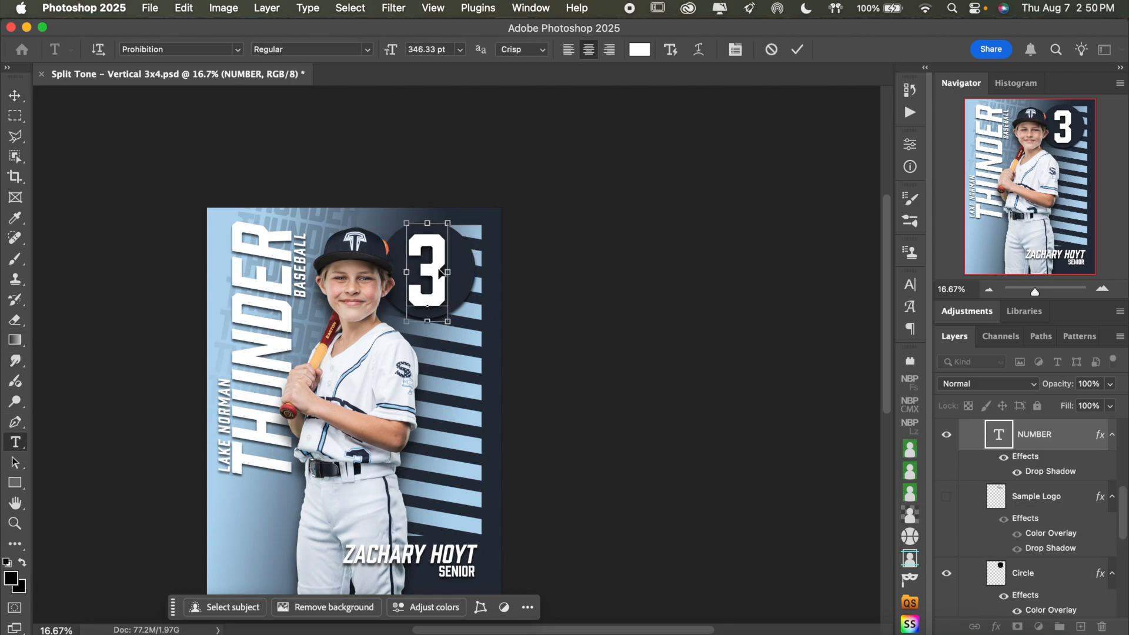
{"action": "left_click", "coordinate": [640, 49]}
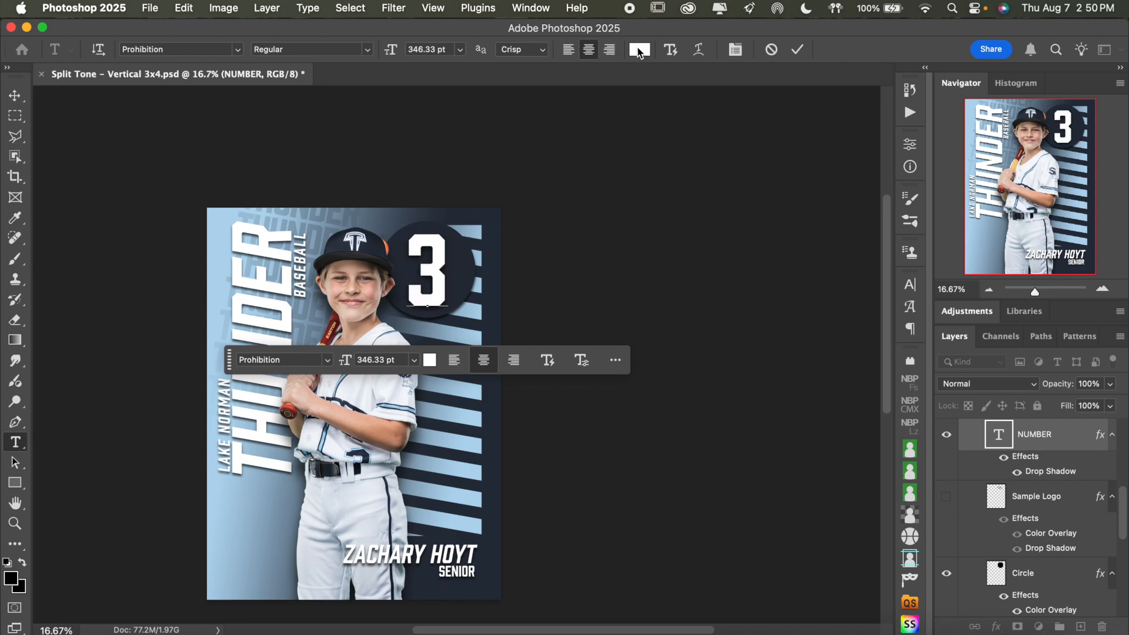
{"action": "left_click", "coordinate": [477, 231]}
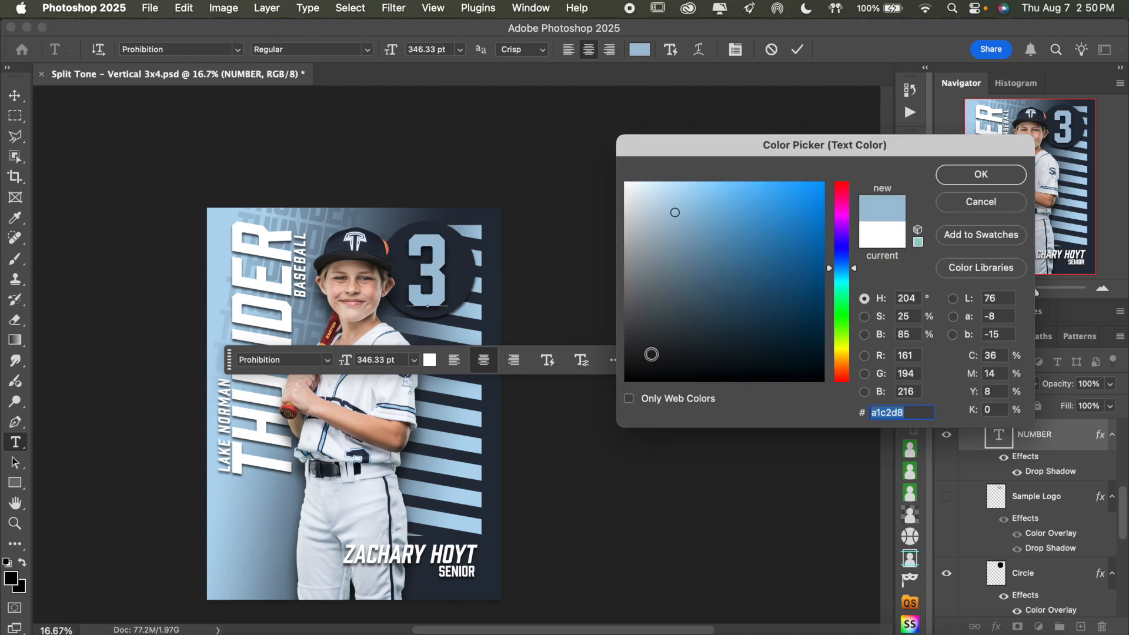
{"action": "left_click", "coordinate": [976, 175]}
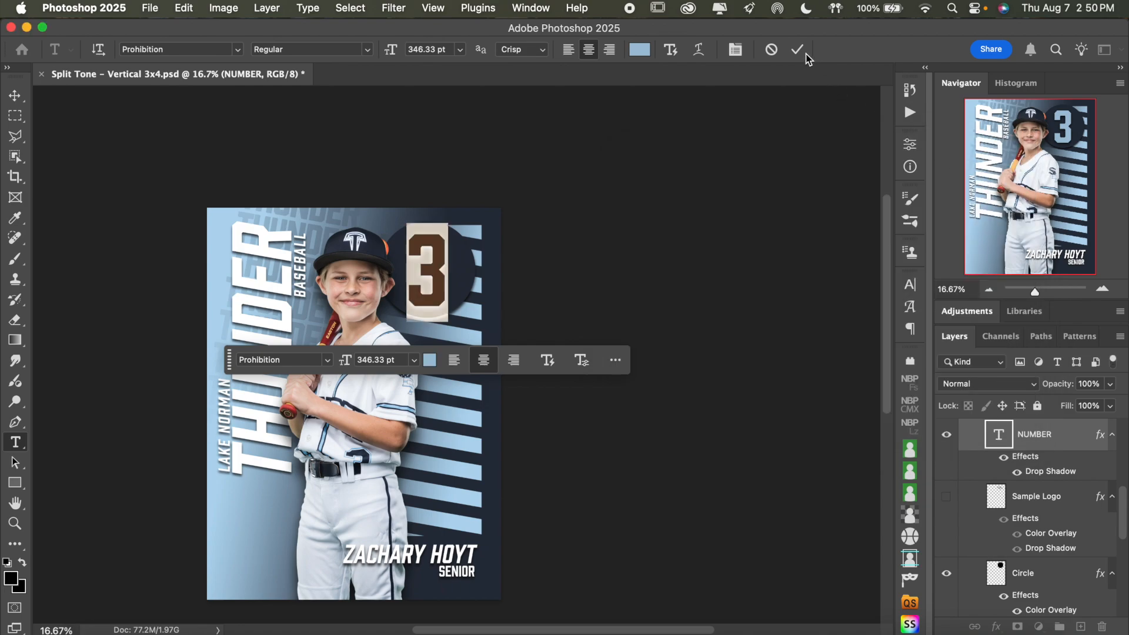
{"action": "left_click", "coordinate": [799, 50]}
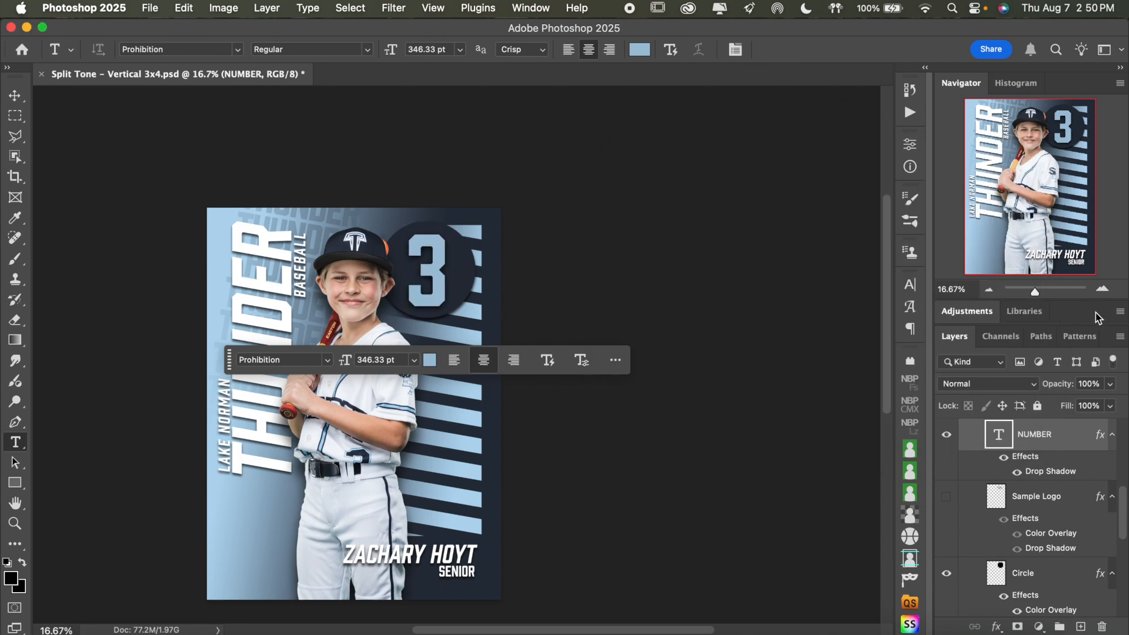
Try recolouring the BASEBALL text dark navy 262e3b, sampled from the number circle, and undo that colour change
{"action": "left_click", "coordinate": [1102, 289]}
{"action": "scroll", "coordinate": [657, 355], "scroll_direction": "left", "scroll_amount": 5}
{"action": "scroll", "coordinate": [657, 355], "scroll_direction": "down", "scroll_amount": 3}
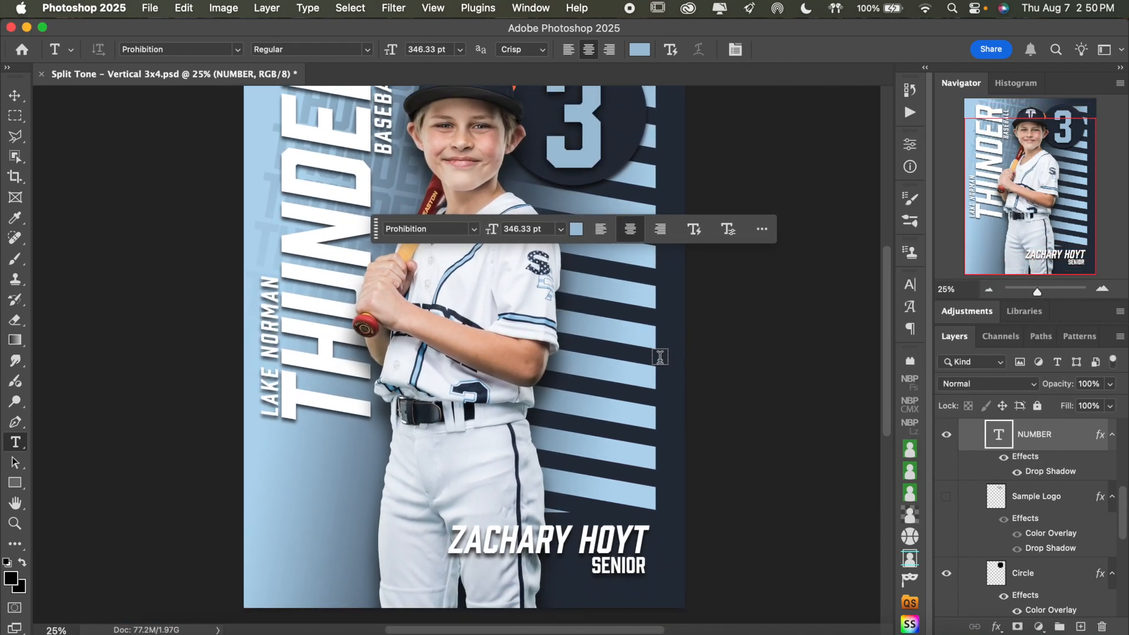
{"action": "scroll", "coordinate": [660, 357], "scroll_direction": "up", "scroll_amount": 2}
{"action": "scroll", "coordinate": [660, 357], "scroll_direction": "left", "scroll_amount": 1}
{"action": "scroll", "coordinate": [659, 357], "scroll_direction": "up", "scroll_amount": 3}
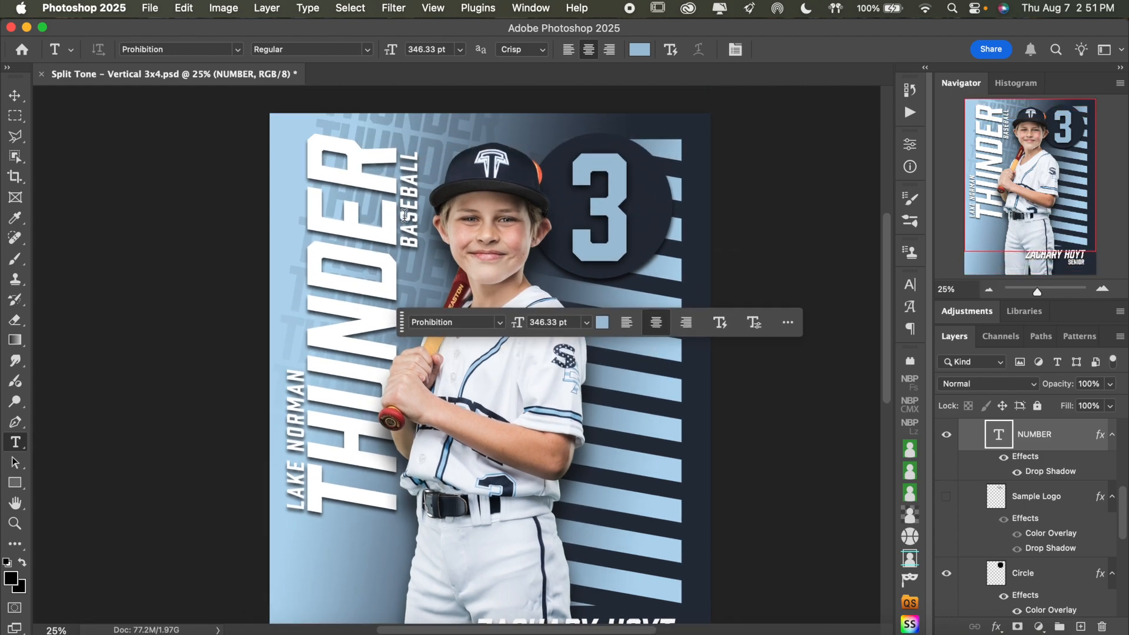
{"action": "double_click", "coordinate": [407, 215]}
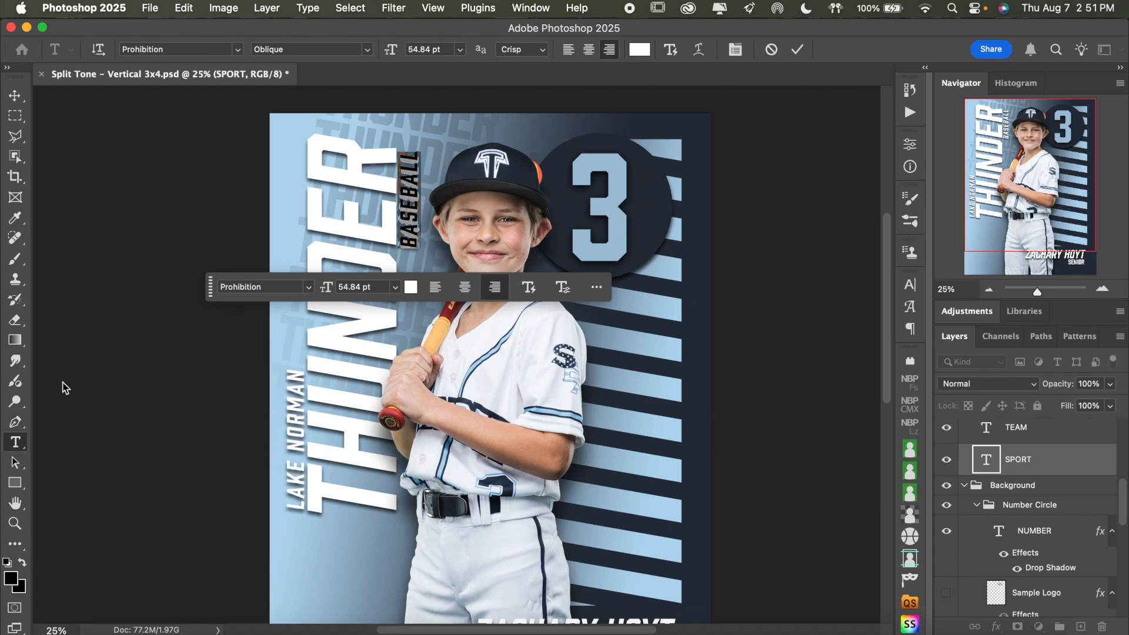
{"action": "left_click", "coordinate": [639, 49]}
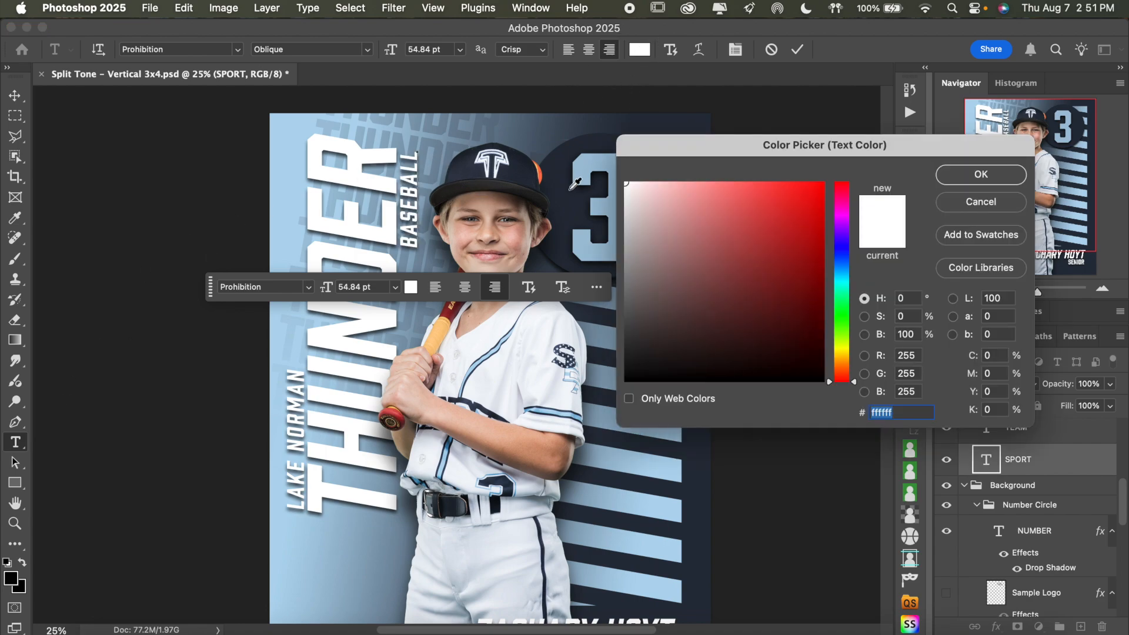
{"action": "left_click", "coordinate": [561, 163]}
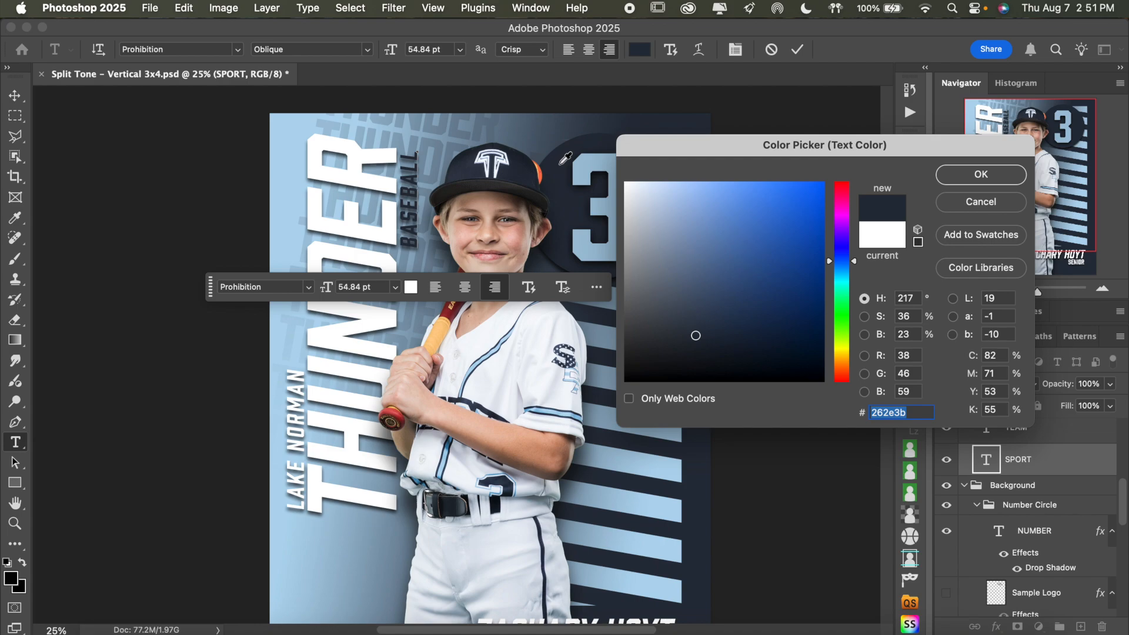
{"action": "left_click", "coordinate": [965, 178]}
{"action": "left_click", "coordinate": [795, 52]}
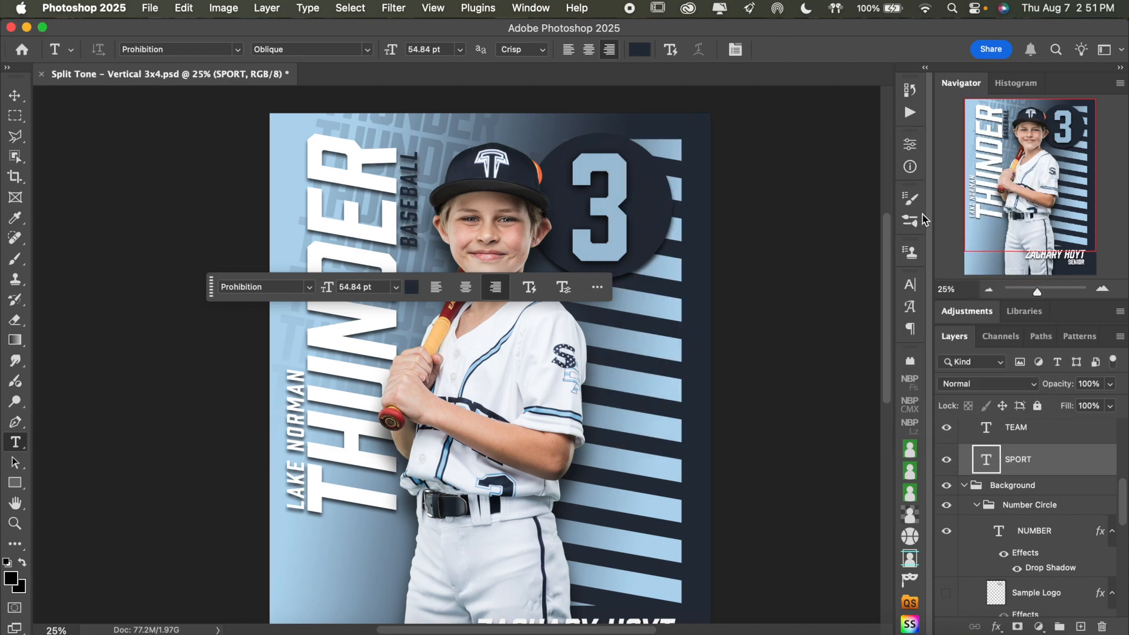
{"action": "left_click", "coordinate": [988, 289]}
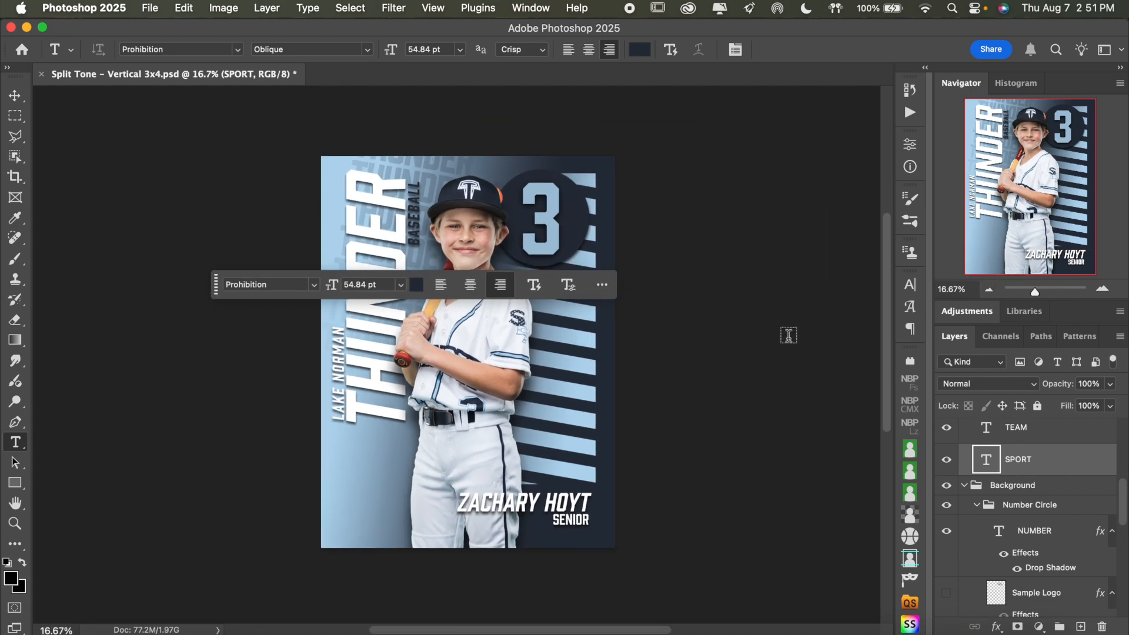
{"action": "key", "text": "super+z"}
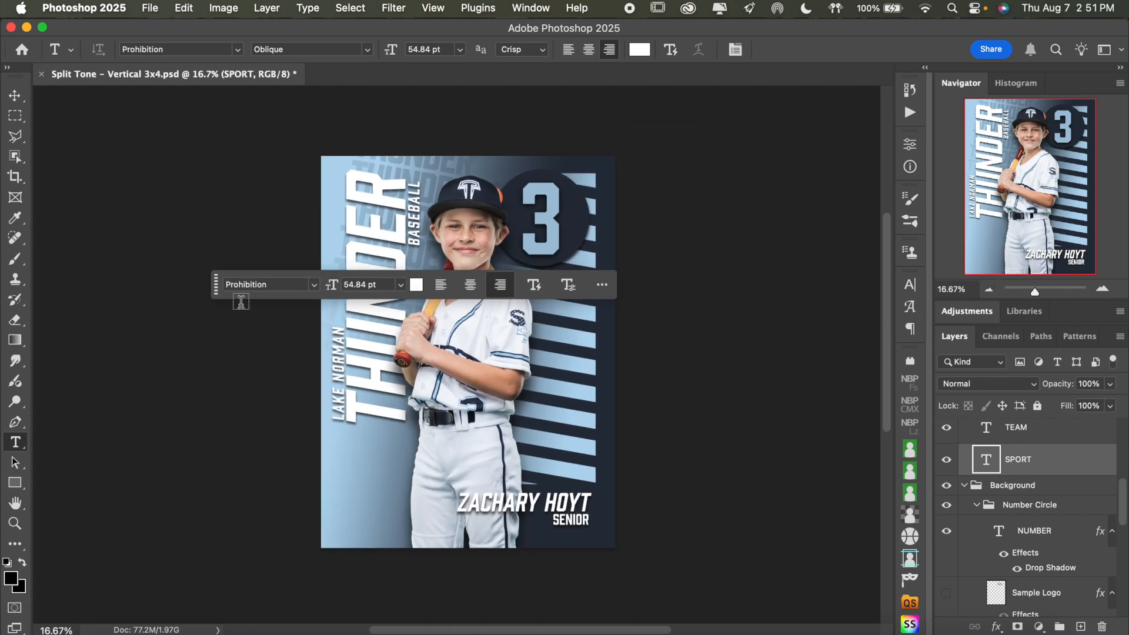
Replace the player name text at the poster's lower edge with the new player's full name and commit the edit
{"action": "left_click_drag", "start_coordinate": [218, 293], "coordinate": [278, 134]}
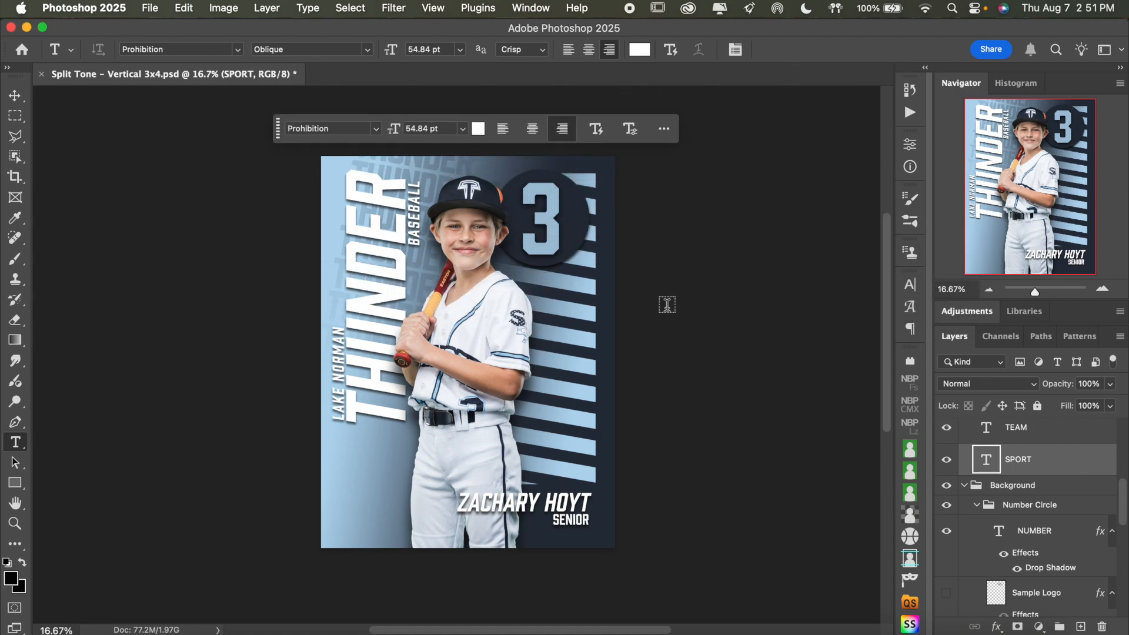
{"action": "left_click", "coordinate": [572, 502]}
{"action": "key", "text": "super+a"}
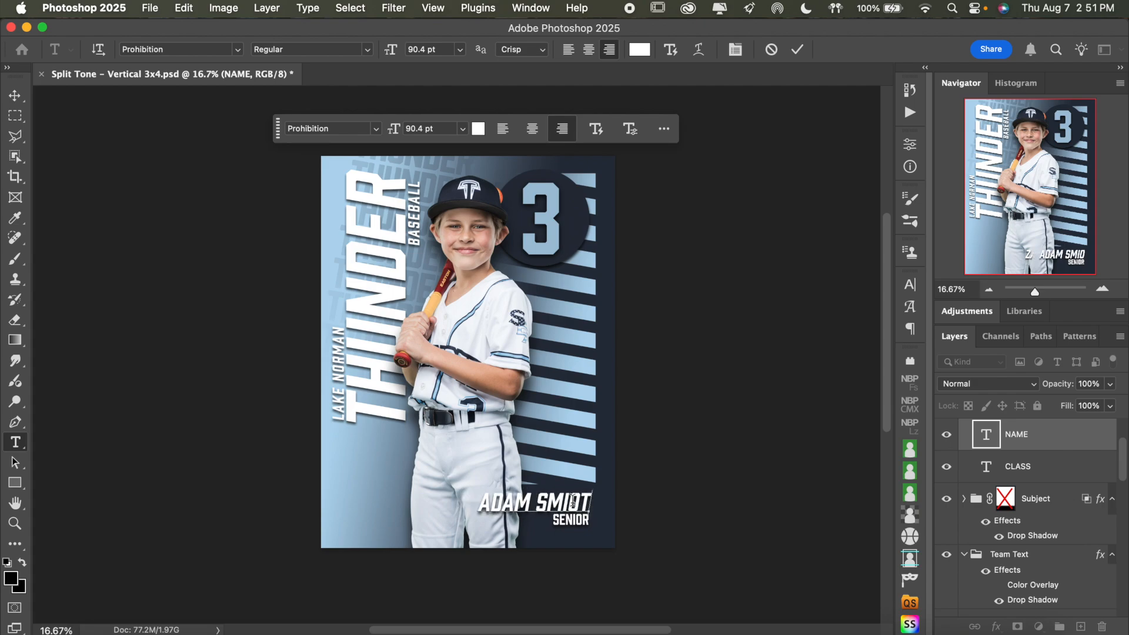
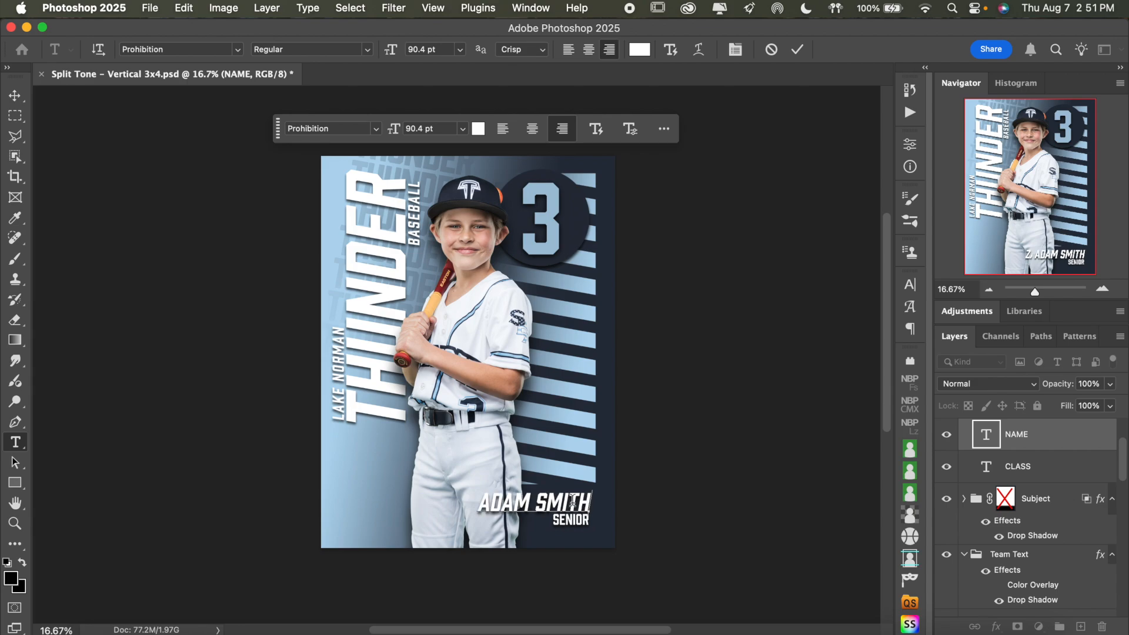
{"action": "left_click", "coordinate": [797, 49]}
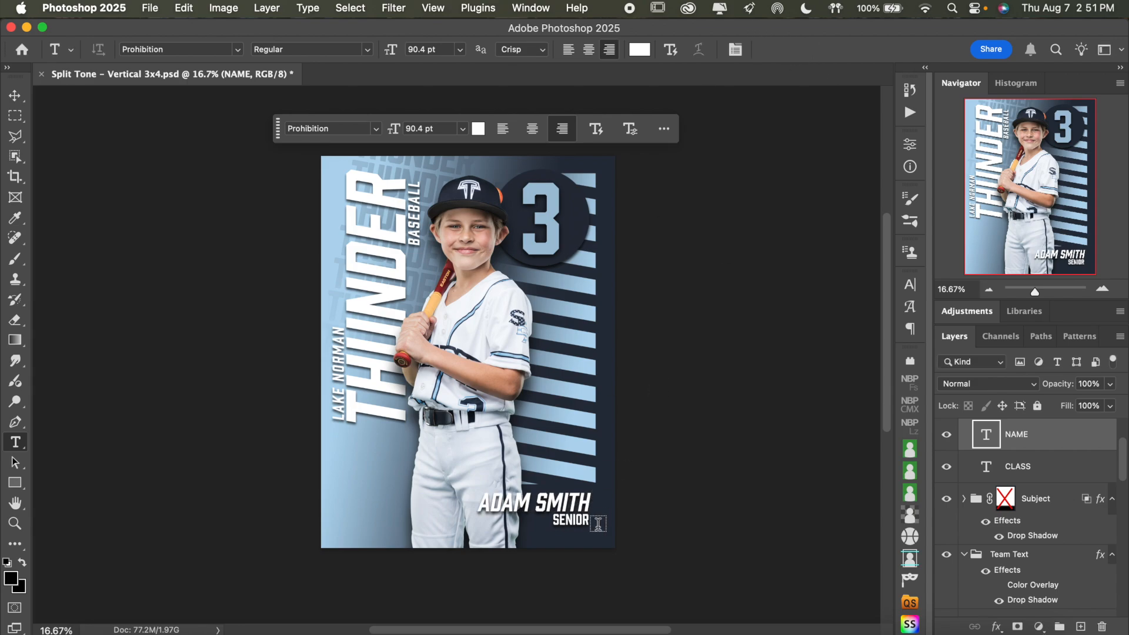
Replace the SENIOR text below the player's name with PITCHER and commit the edit
{"action": "double_click", "coordinate": [579, 523]}
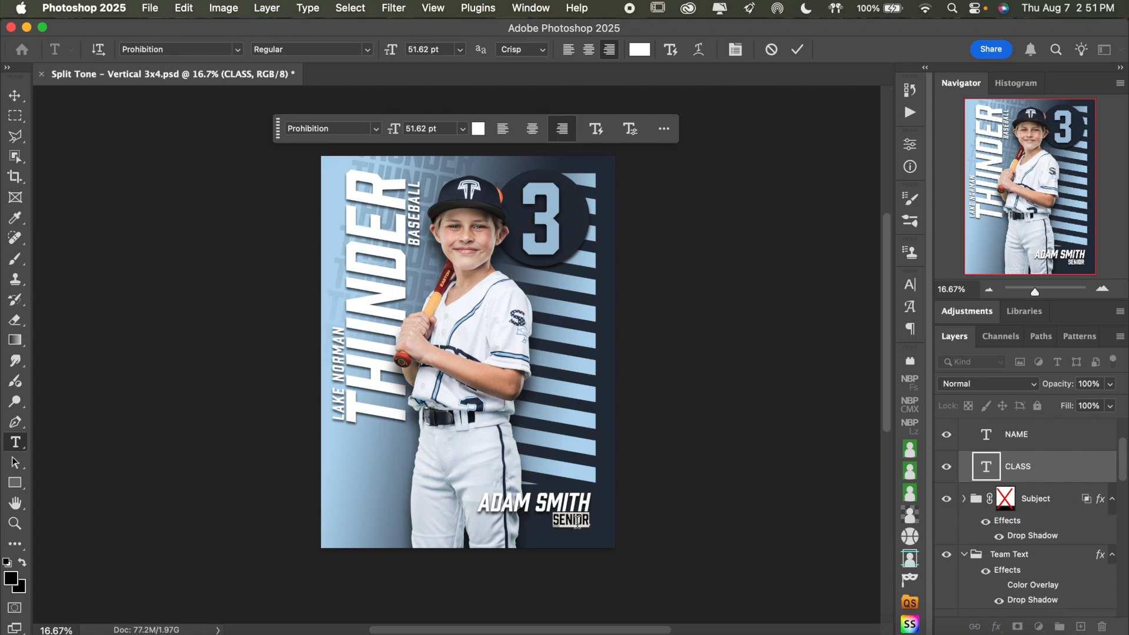
{"action": "type", "text": "PITCHER"}
{"action": "left_click", "coordinate": [797, 50]}
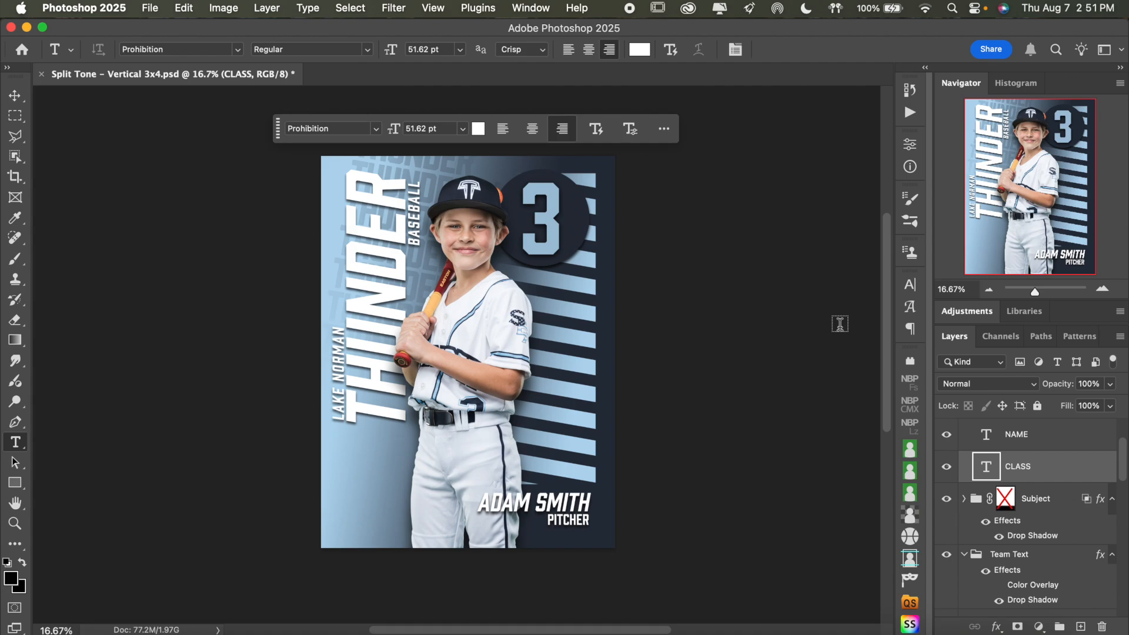
{"action": "left_click", "coordinate": [1102, 289]}
{"action": "scroll", "coordinate": [839, 280], "scroll_direction": "up", "scroll_amount": 3}
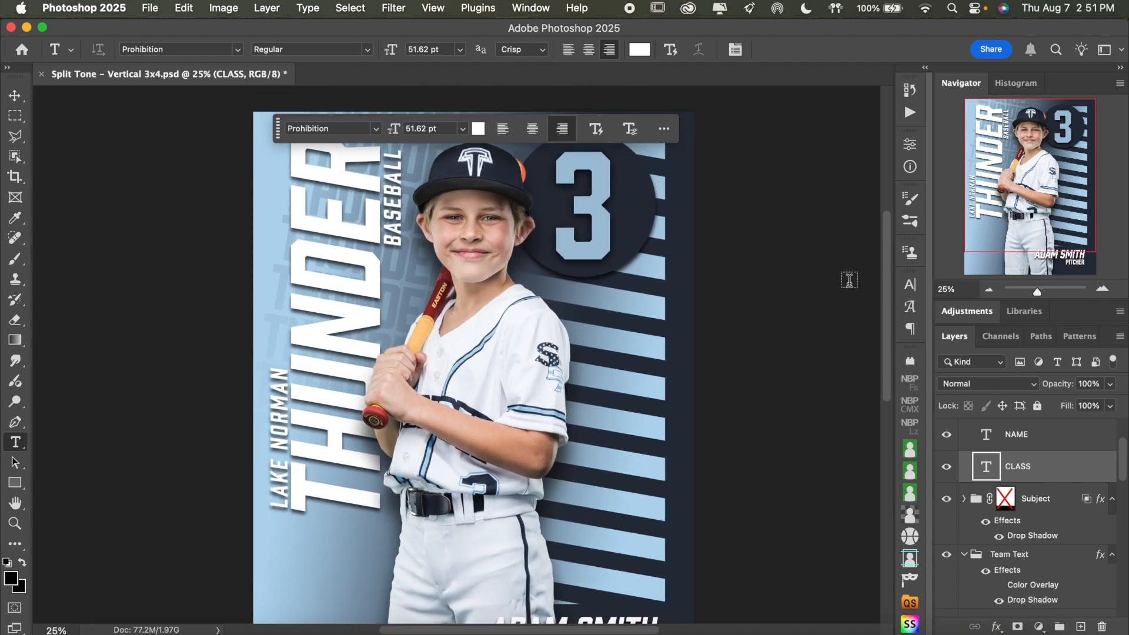
{"action": "left_click", "coordinate": [988, 289]}
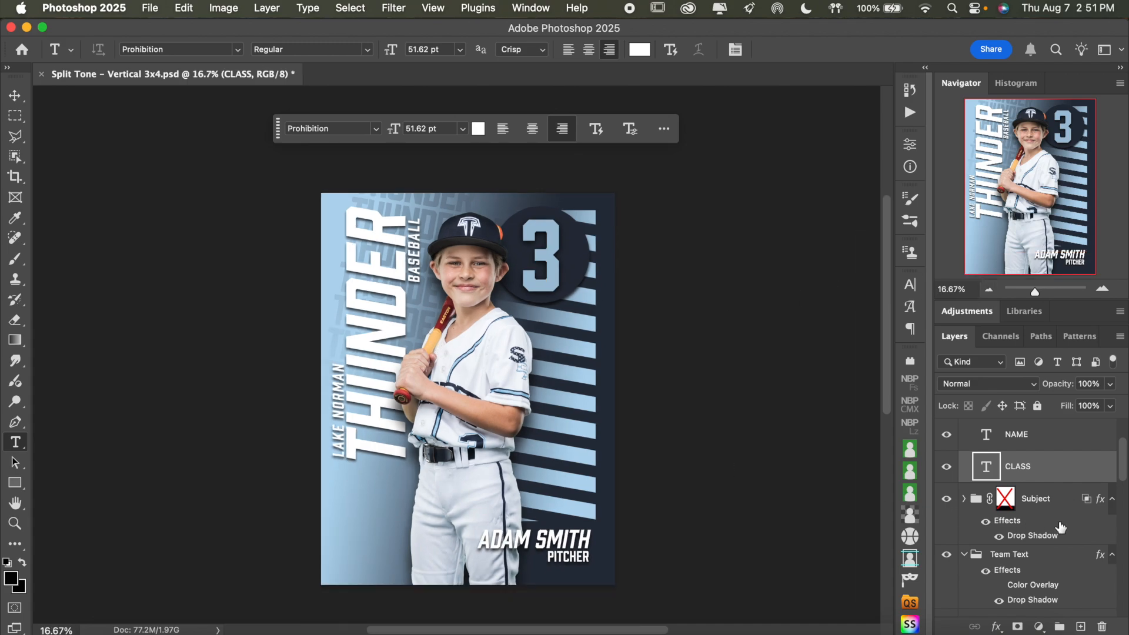
Collapse the Team Text and Name Text groups, and preview the Subject group's layer mask by enabling it and disabling it again
{"action": "left_click", "coordinate": [963, 554]}
{"action": "left_click", "coordinate": [1003, 500], "text": "shift"}
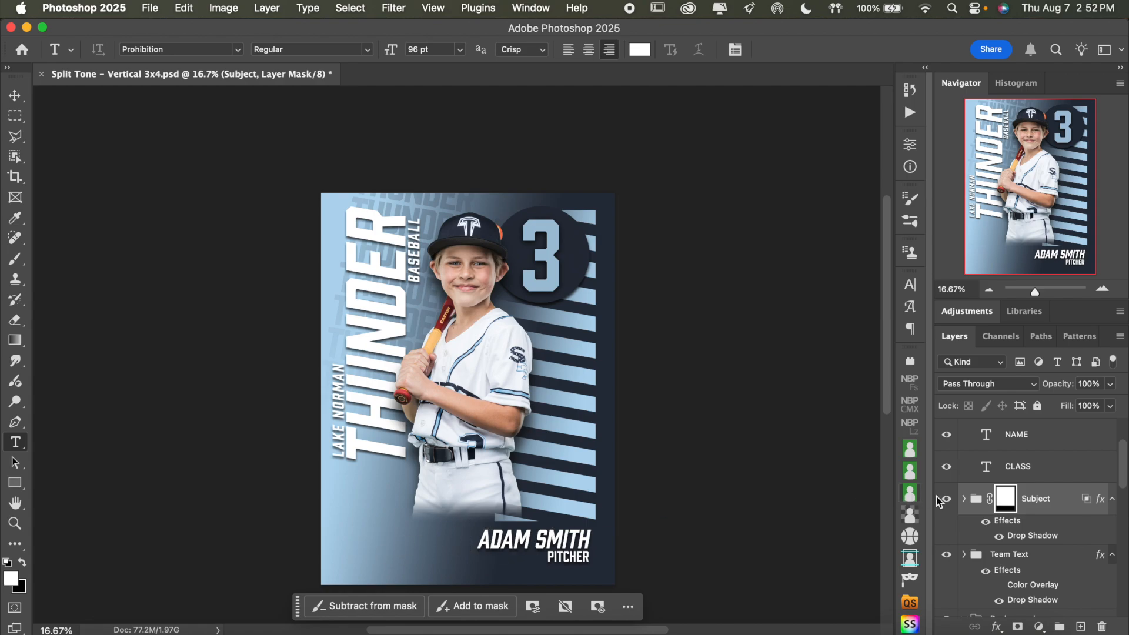
{"action": "left_click", "coordinate": [1007, 501], "text": "shift"}
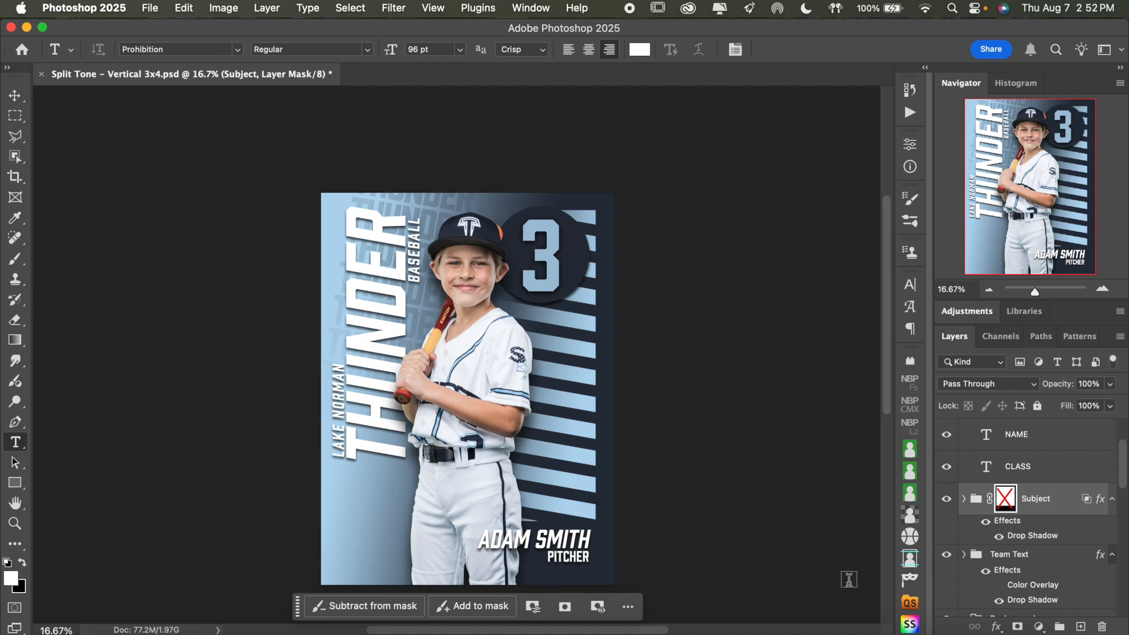
{"action": "scroll", "coordinate": [1072, 503], "scroll_direction": "up", "scroll_amount": 3}
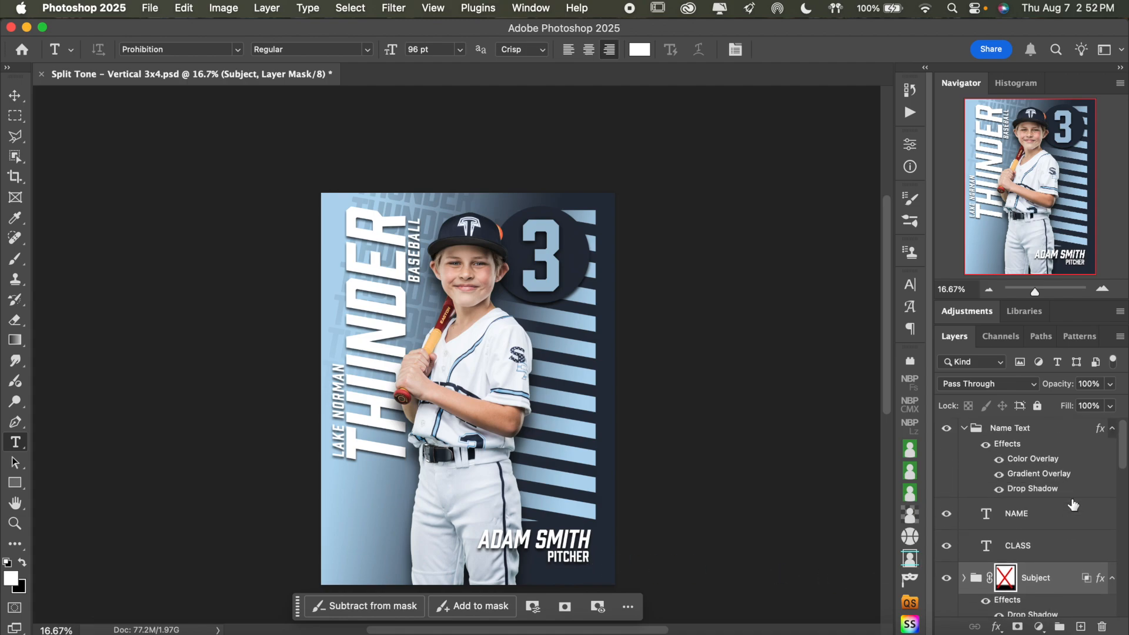
{"action": "left_click", "coordinate": [964, 428]}
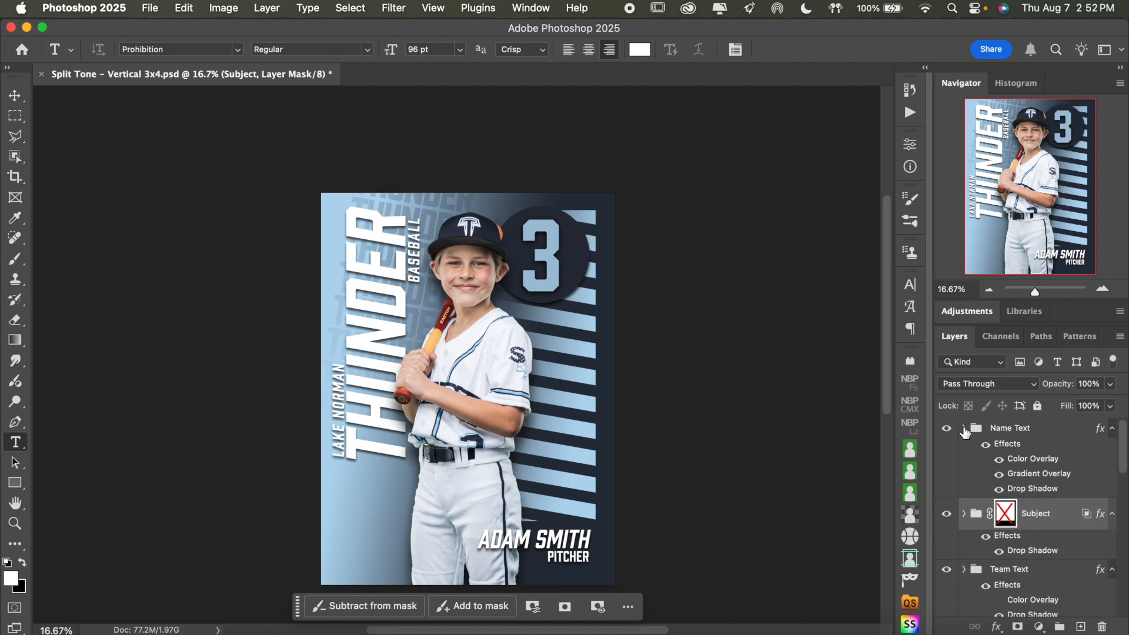